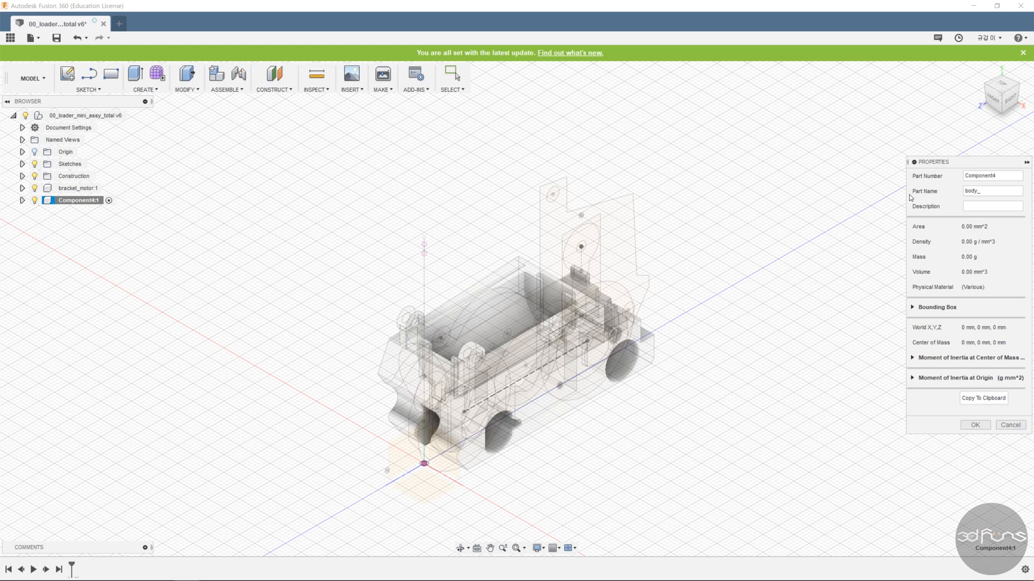
Name the new component body_left and hide the bracket_motor component.
key(Return)
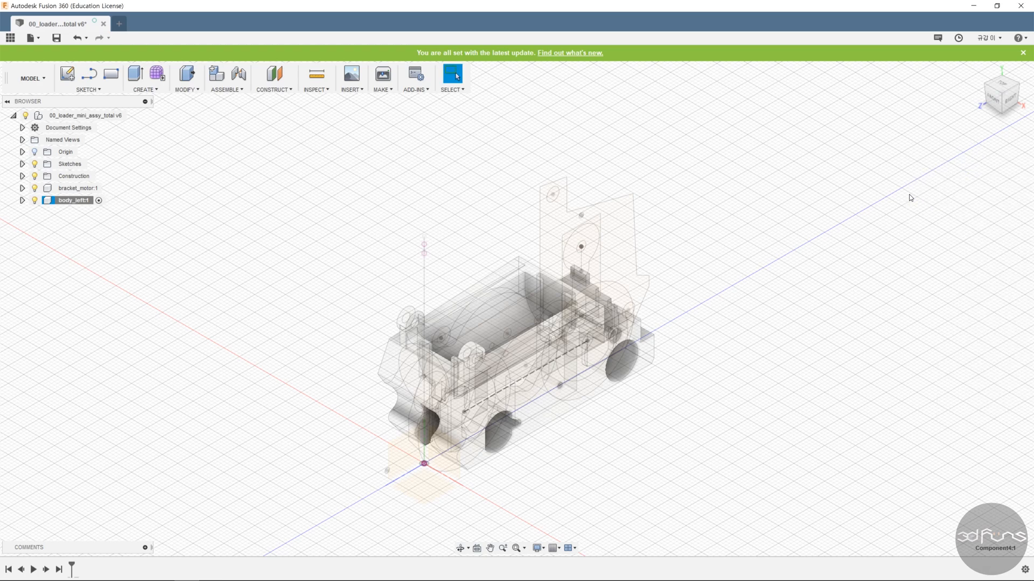
click(75, 188)
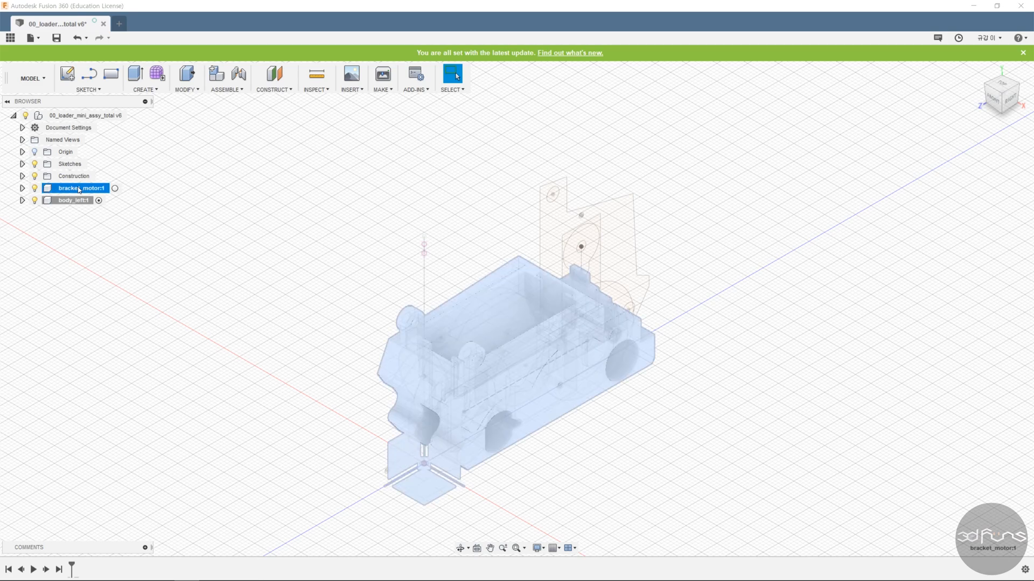
right_click(79, 189)
click(143, 421)
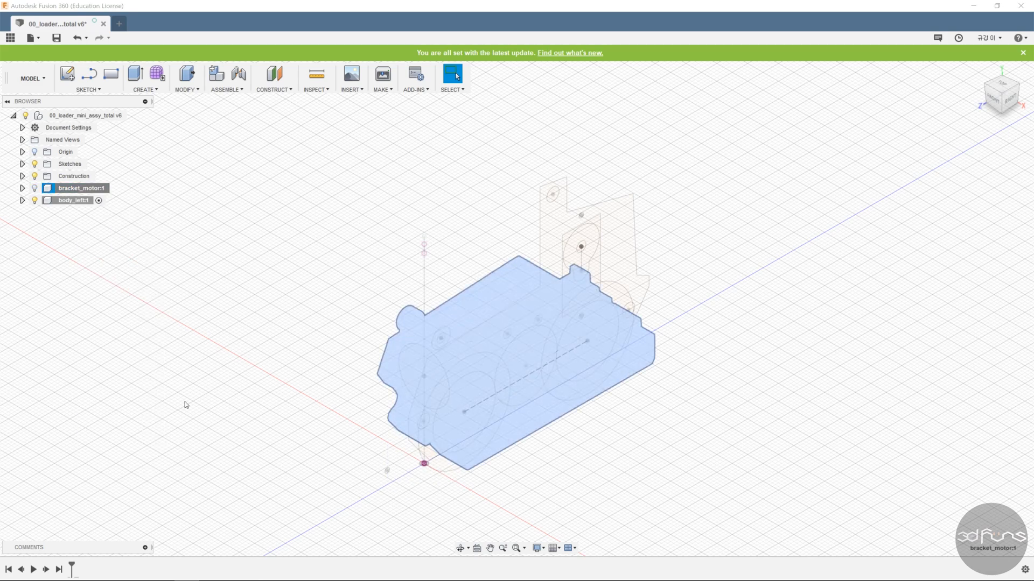
Show the hidden sketches Sketch24 to Sketch26 and Sketch8, Sketch14 and Sketch16.
click(22, 164)
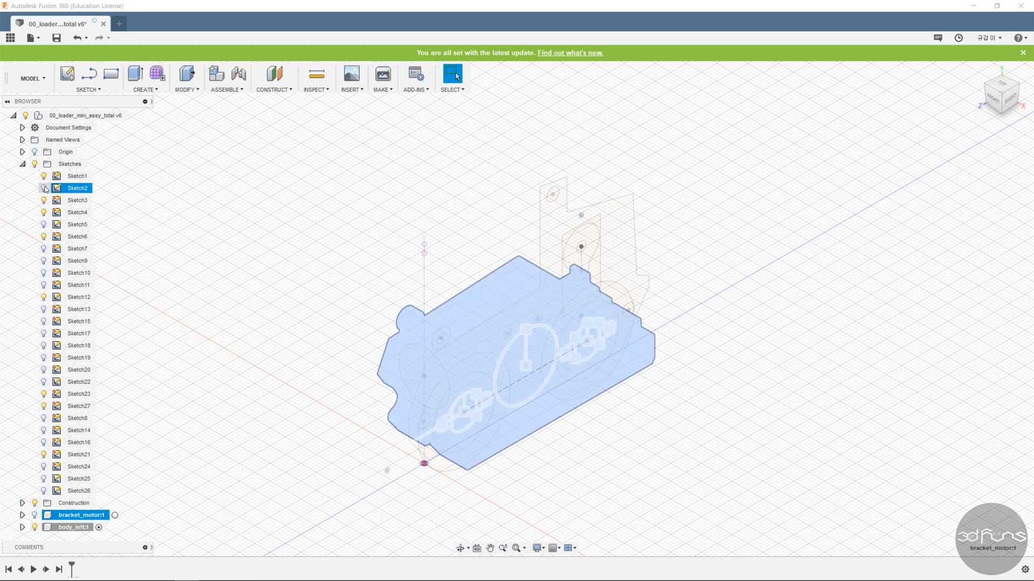
click(48, 468)
click(77, 467)
shift+click(80, 491)
right_click(76, 467)
click(113, 549)
click(77, 443)
shift+click(71, 419)
right_click(66, 419)
click(95, 503)
Show the hidden sketches Sketch13 to Sketch22 in the middle of the list and Sketch7 to Sketch11.
click(70, 384)
shift+click(69, 311)
right_click(69, 310)
click(114, 394)
click(68, 286)
shift+click(64, 249)
right_click(64, 250)
click(105, 331)
Show the remaining hidden sketches, Sketch2 and Sketch5.
click(75, 225)
ctrl+click(74, 189)
right_click(74, 192)
click(109, 288)
click(288, 312)
scroll(659, 407, down, 3)
shift+middle_drag(640, 426, 610, 398)
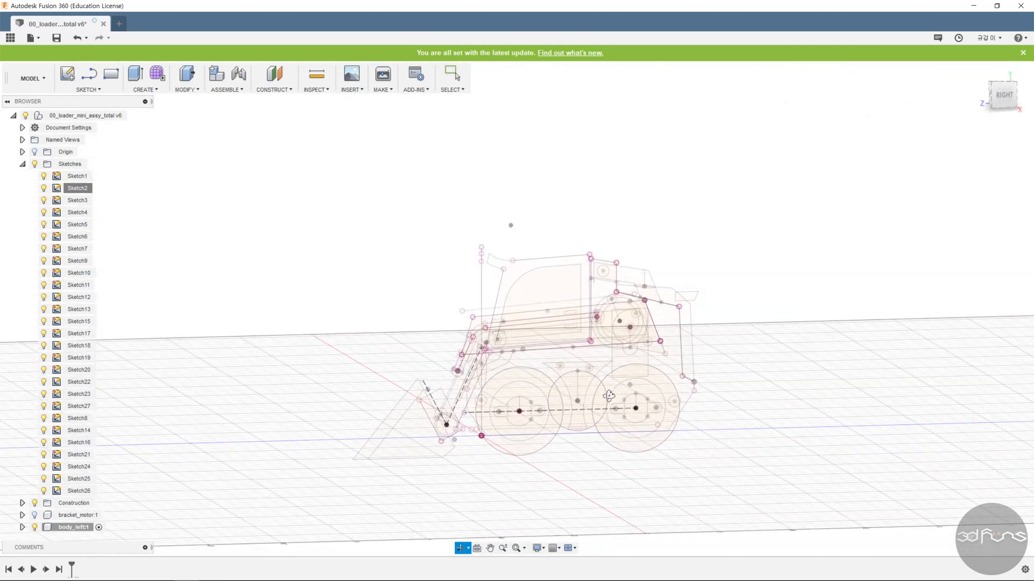
scroll(671, 456, up, 2)
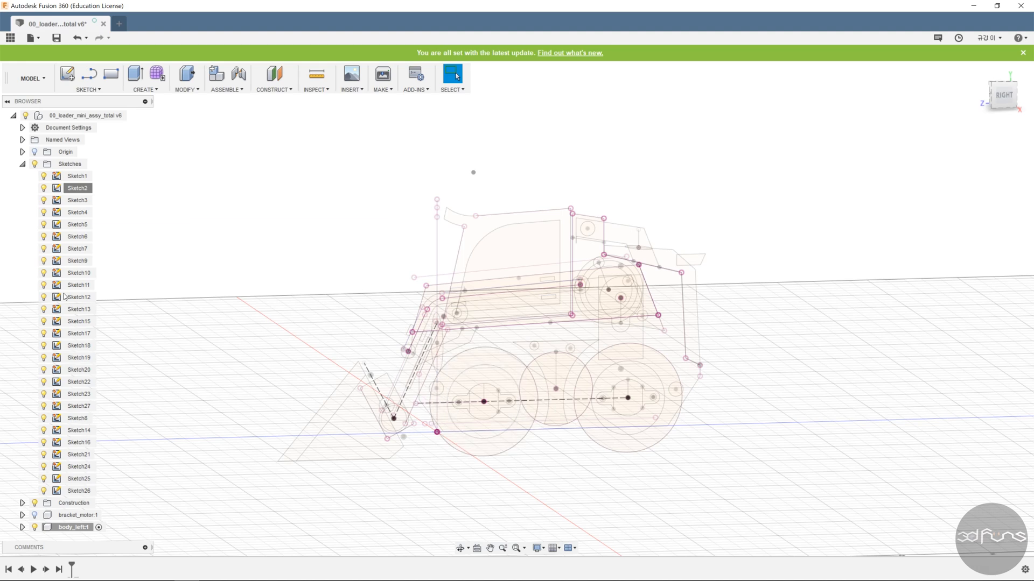
Check Sketch1 to Sketch6 one by one against the loader outline and hide Sketch5.
click(70, 177)
click(72, 189)
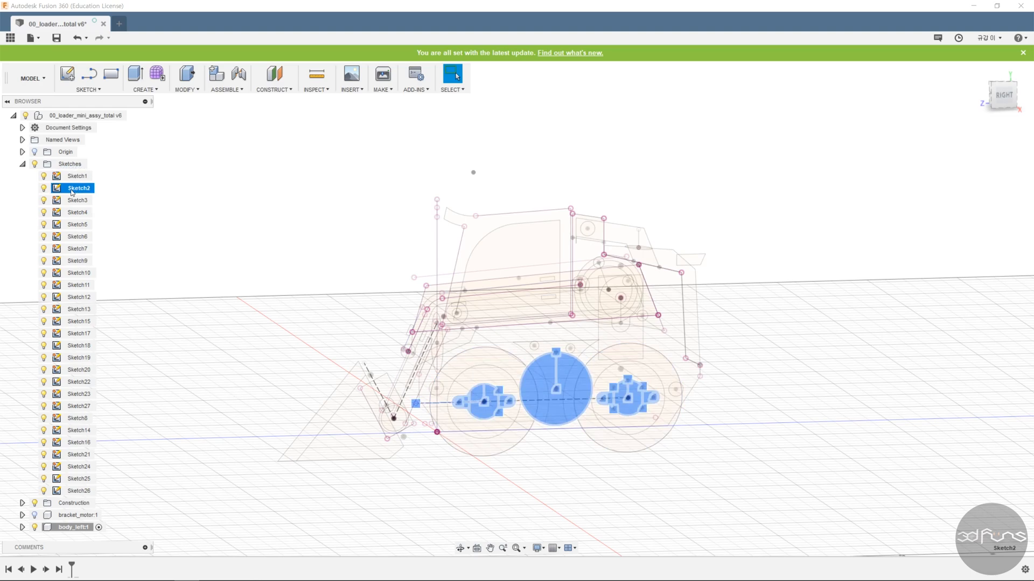
click(76, 203)
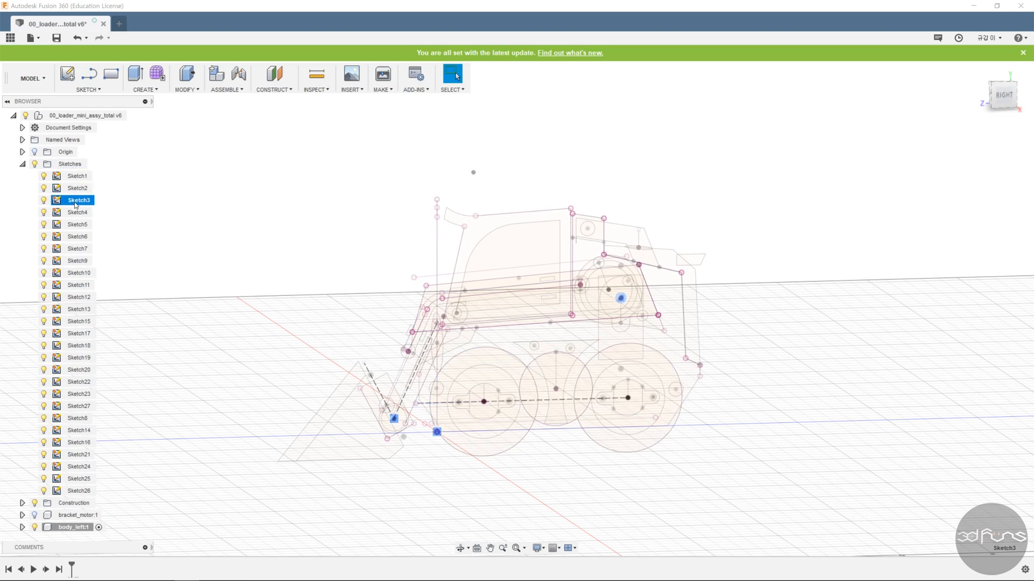
shift+middle_drag(759, 357, 755, 353)
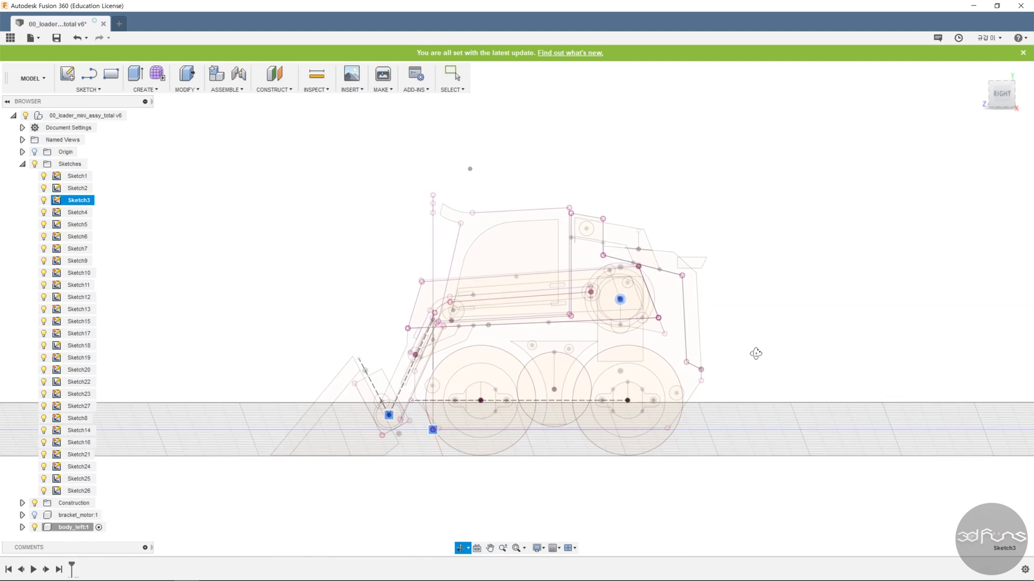
click(78, 213)
click(75, 226)
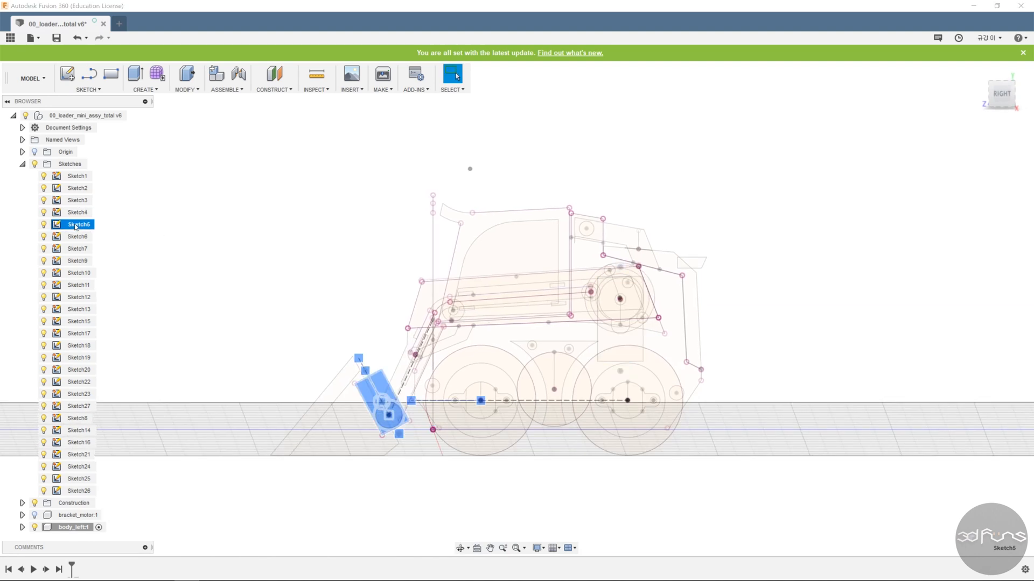
click(75, 236)
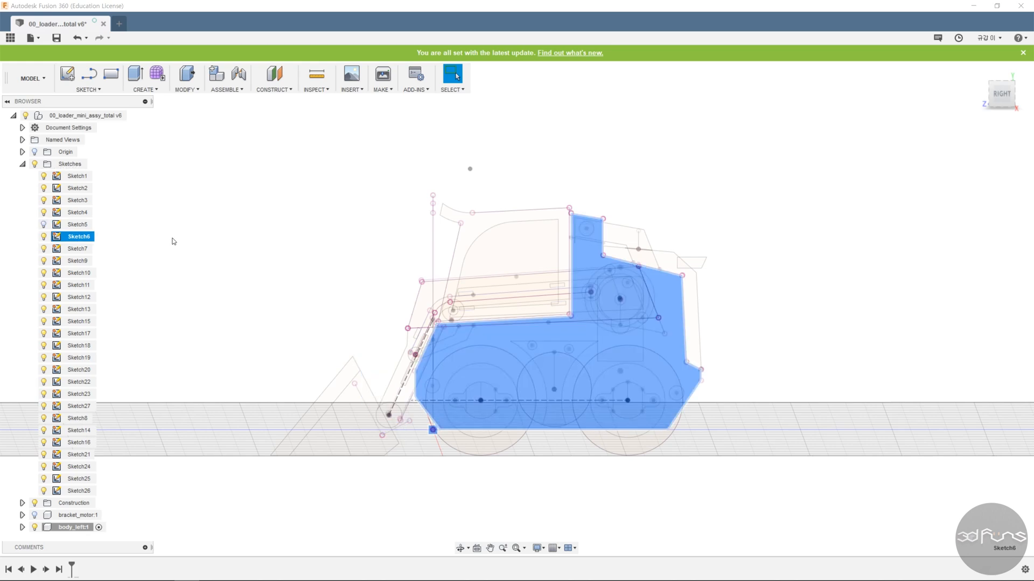
Check Sketch7 to Sketch12 one by one and hide Sketch11 and Sketch12.
click(106, 249)
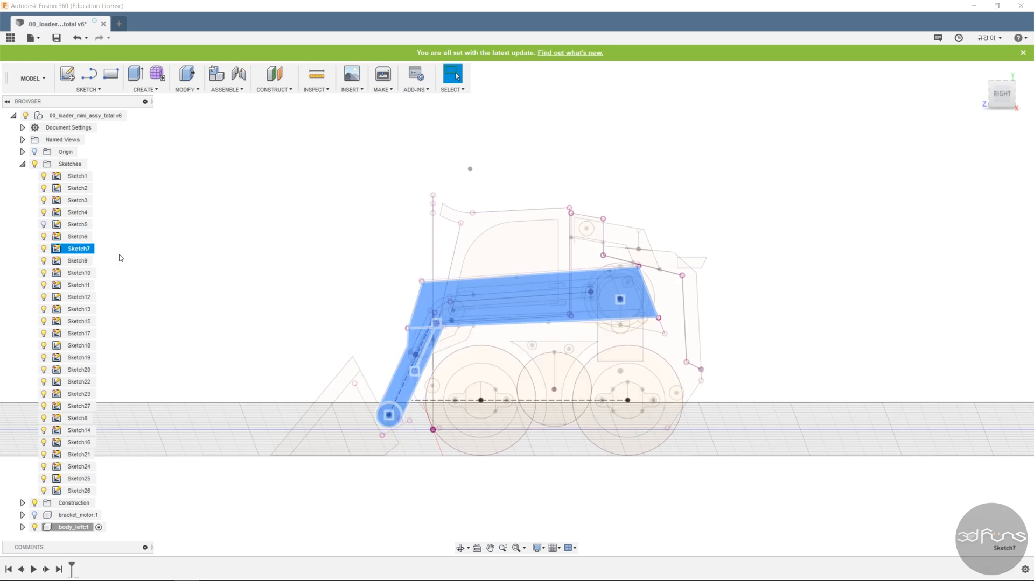
click(79, 262)
click(79, 273)
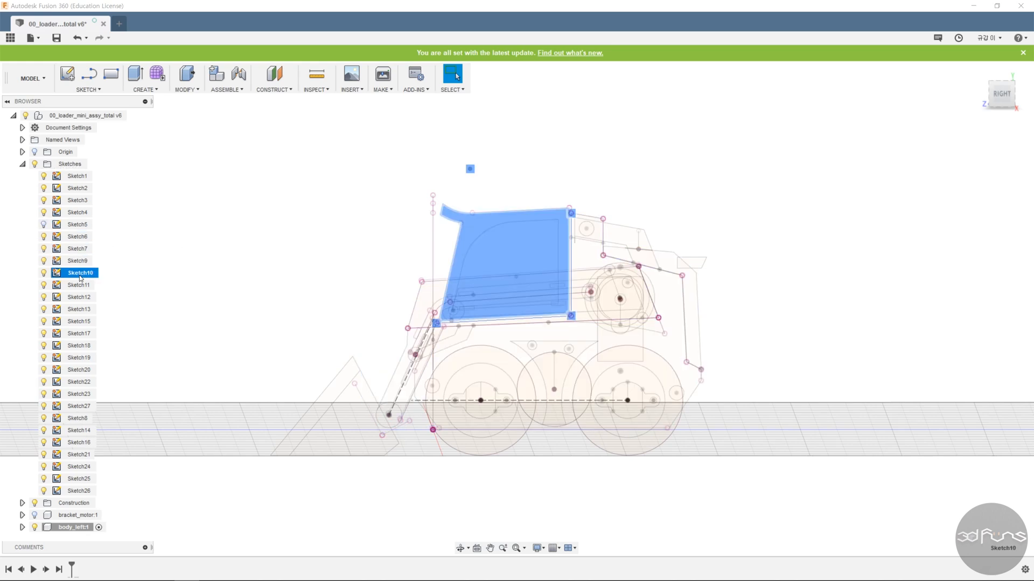
click(80, 286)
click(44, 286)
click(77, 298)
mouse_move(258, 303)
shift+middle_down()
mouse_move(280, 303)
mouse_move(266, 303)
shift+middle_up()
click(44, 298)
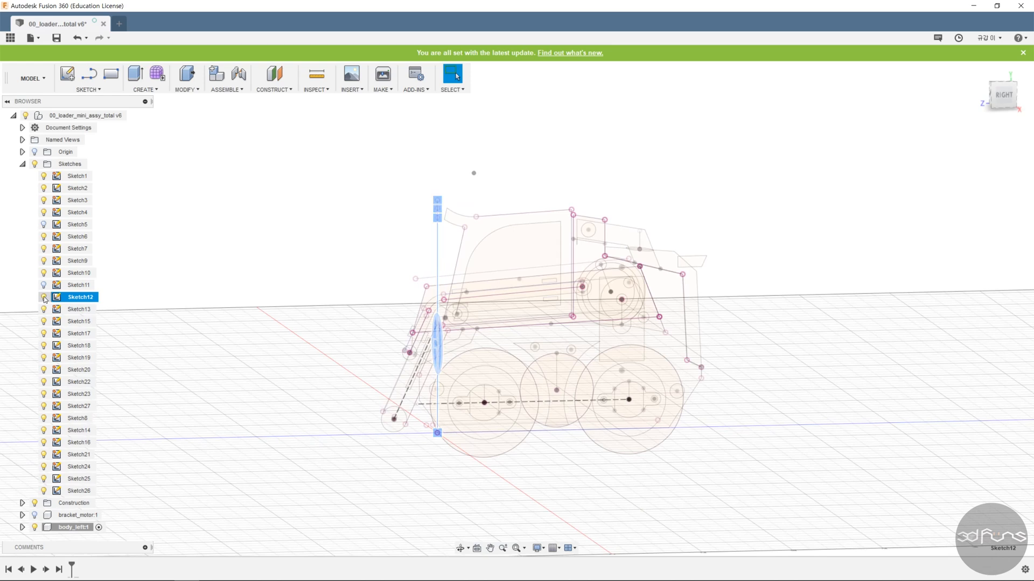
Check and hide the unneeded sketches Sketch13, Sketch15, Sketch17, Sketch18 and Sketch19.
click(69, 309)
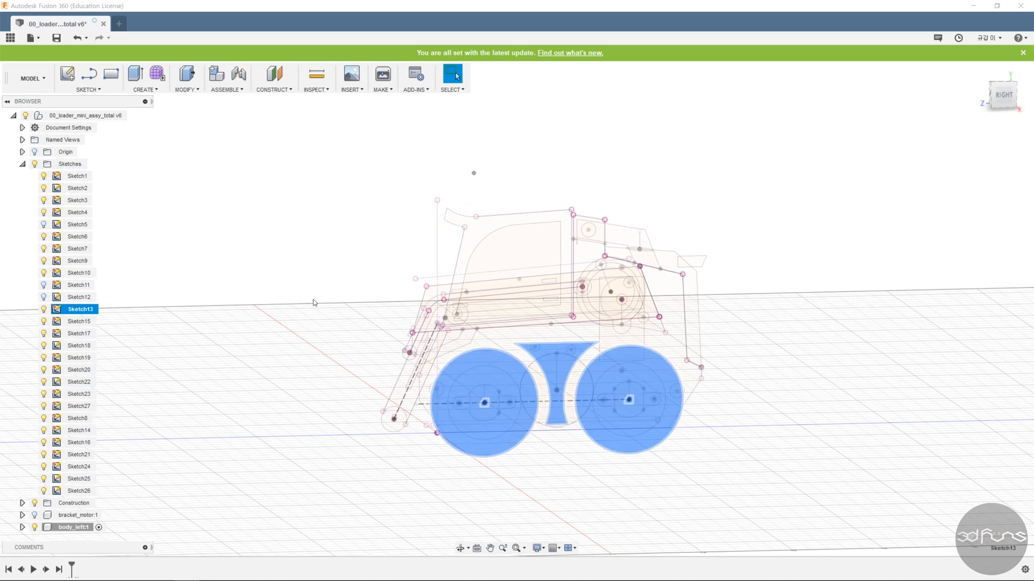
click(75, 323)
click(74, 334)
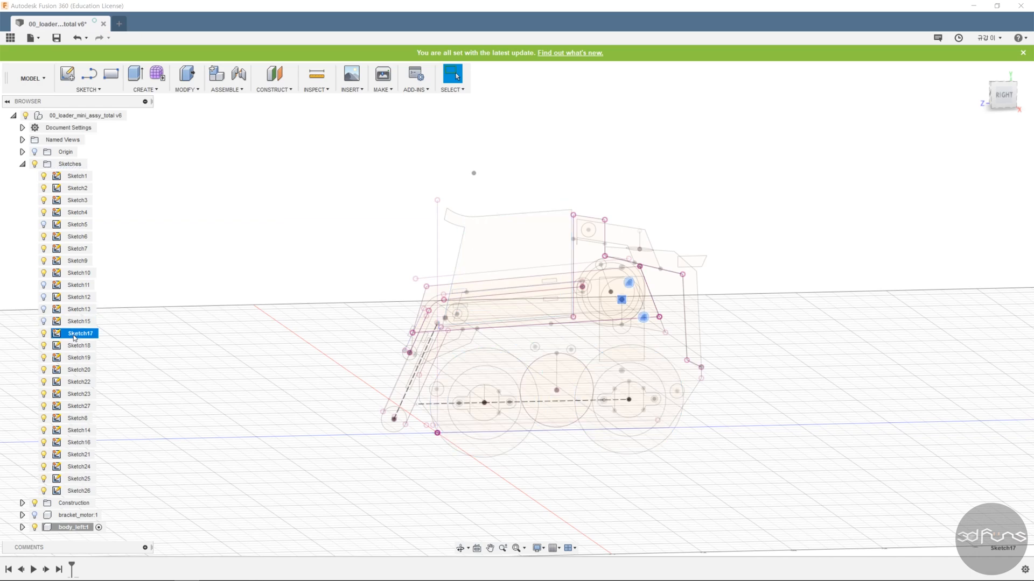
shift+middle_drag(634, 400, 624, 398)
click(44, 334)
click(70, 346)
click(45, 346)
click(75, 359)
click(44, 358)
shift+middle_drag(360, 330, 169, 371)
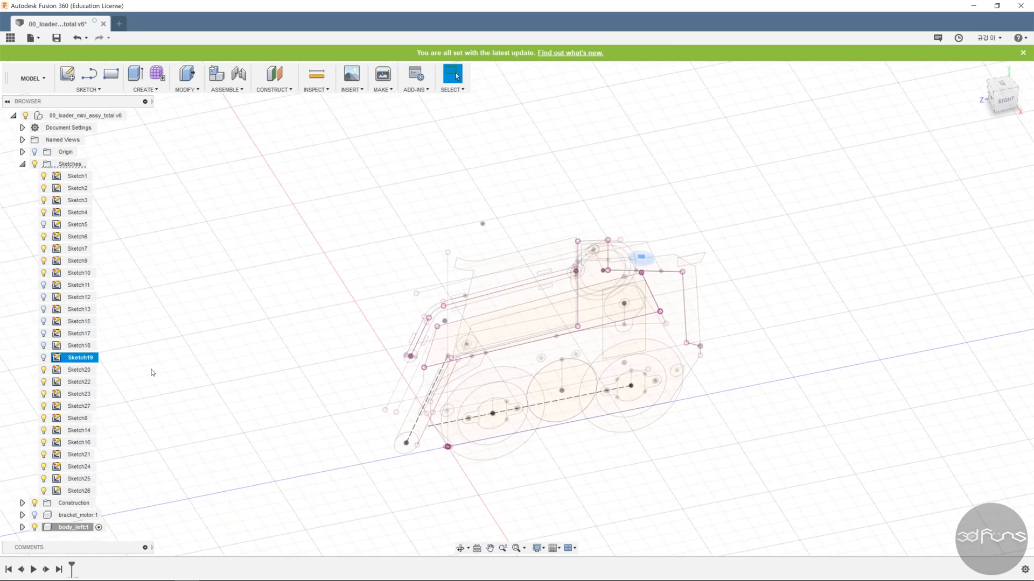
Hide Sketch20, Sketch22 and Sketch23 after checking them, and check Sketch27.
click(81, 371)
click(80, 382)
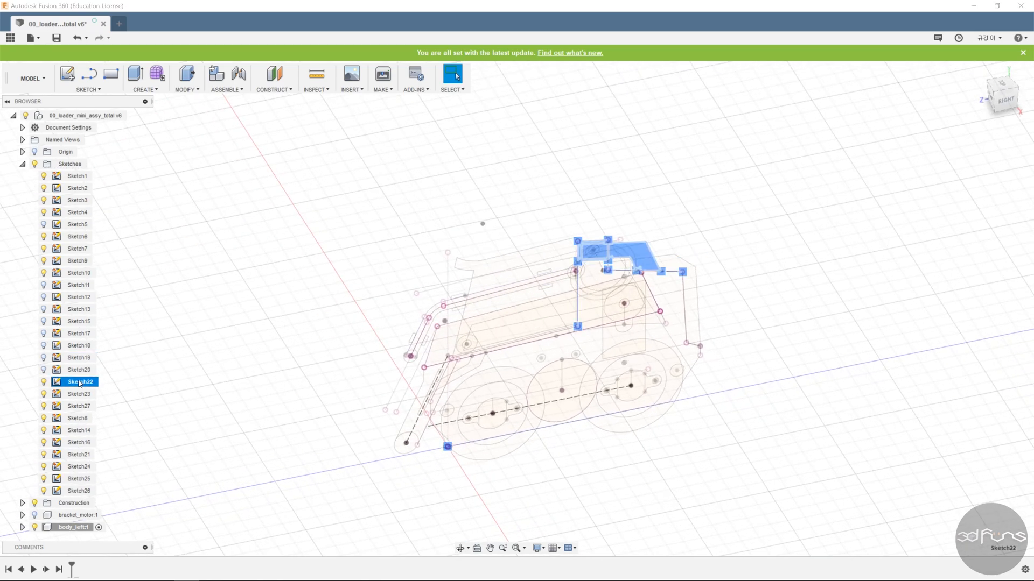
click(80, 394)
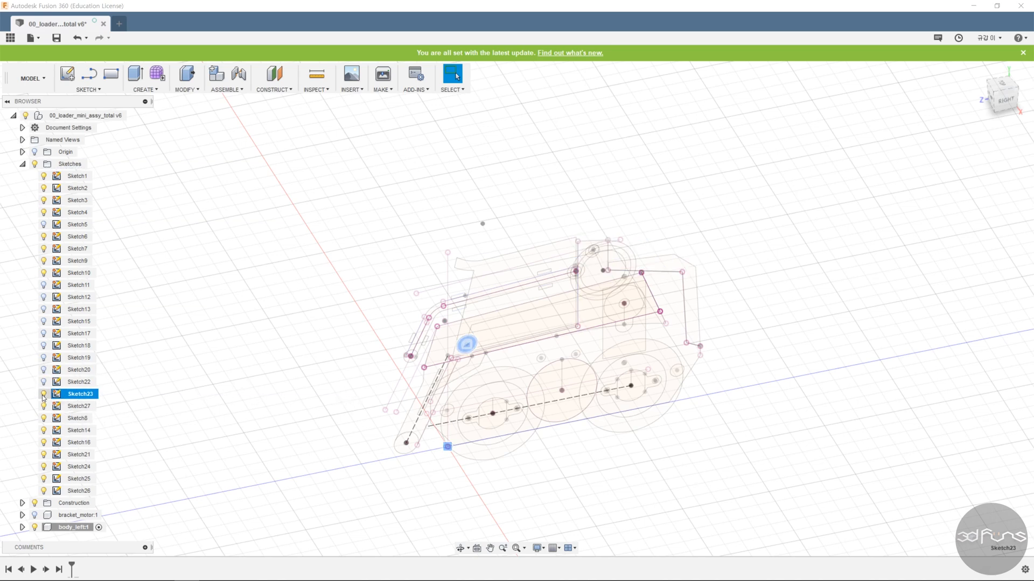
click(79, 408)
Check Sketch8, Sketch14 and Sketch16, and hide Sketch14 and Sketch16.
click(78, 419)
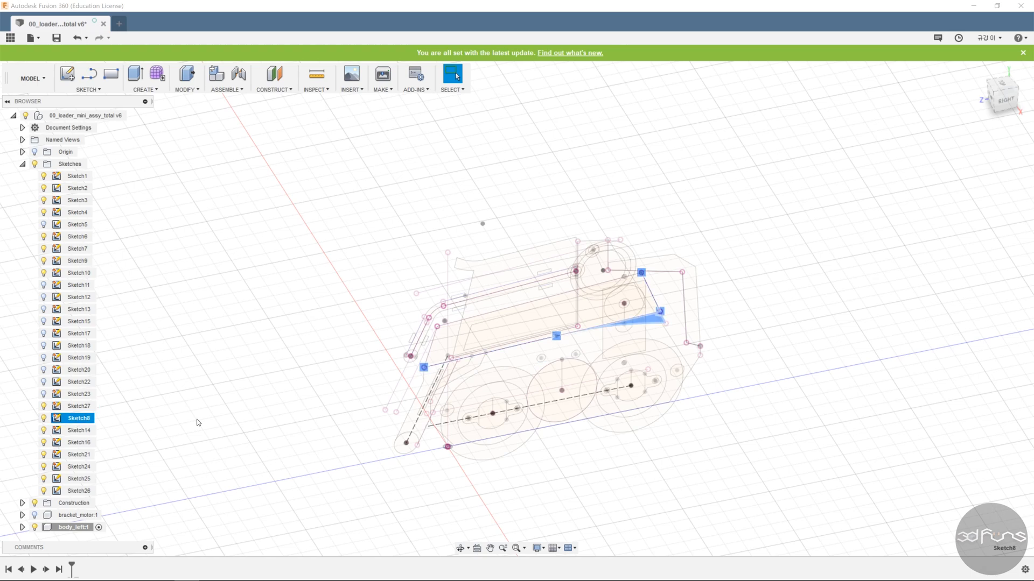
click(64, 430)
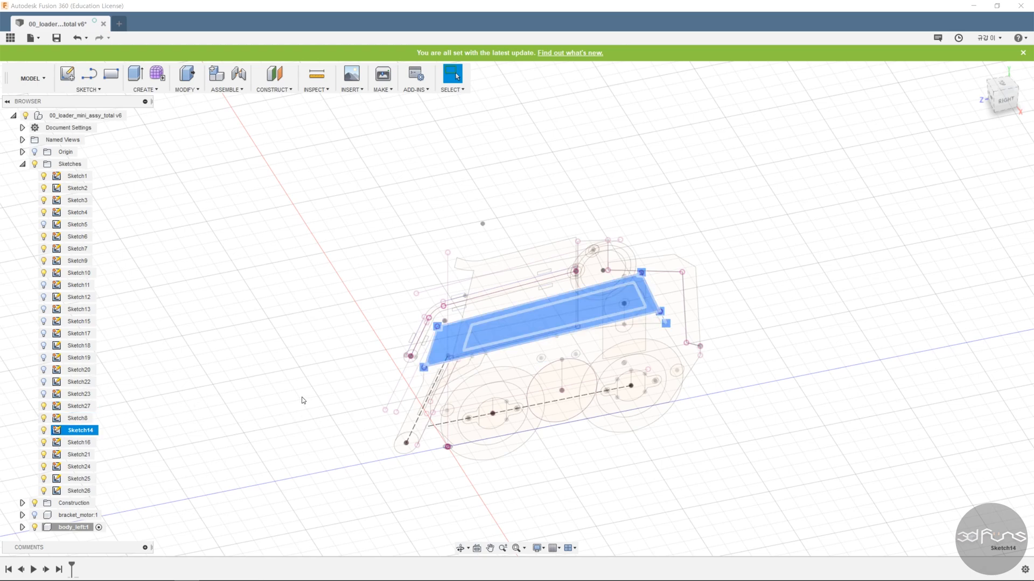
mouse_move(294, 400)
shift+middle_down()
mouse_move(282, 383)
mouse_move(291, 369)
shift+middle_up()
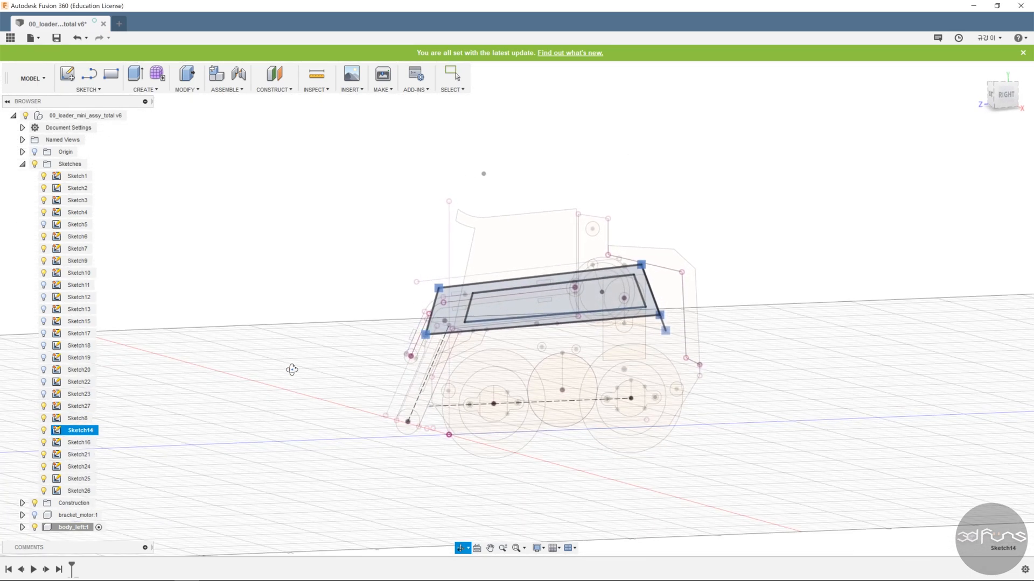
click(80, 443)
click(78, 430)
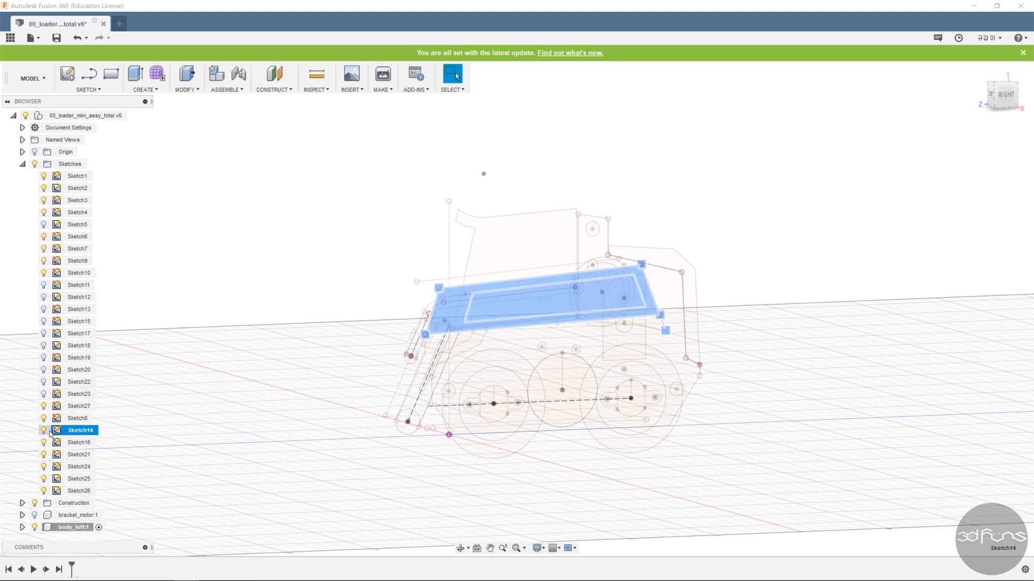
Check Sketch21, Sketch24, Sketch25 and Sketch26, and hide Sketch26.
click(81, 454)
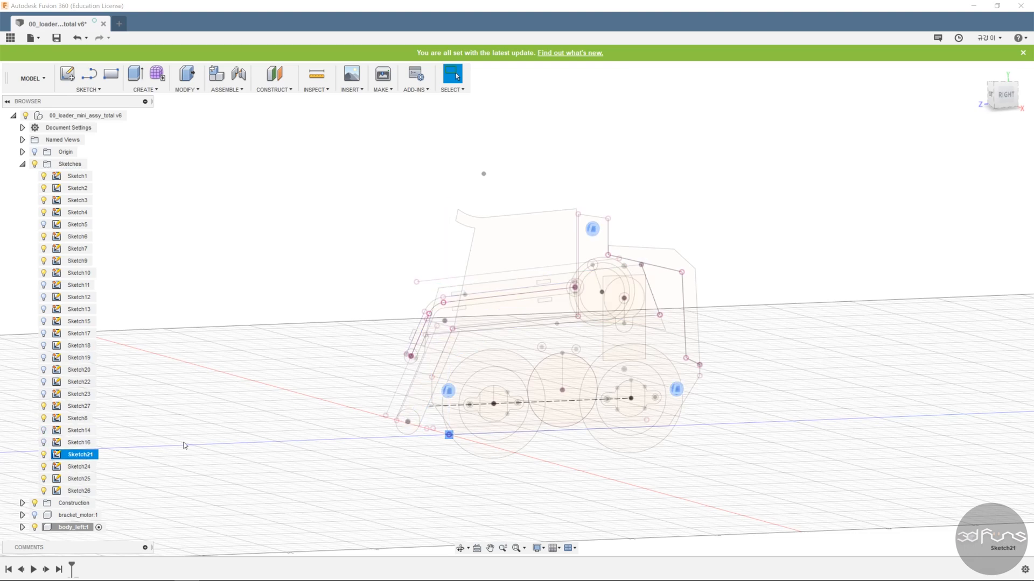
click(83, 468)
shift+middle_drag(265, 418, 253, 397)
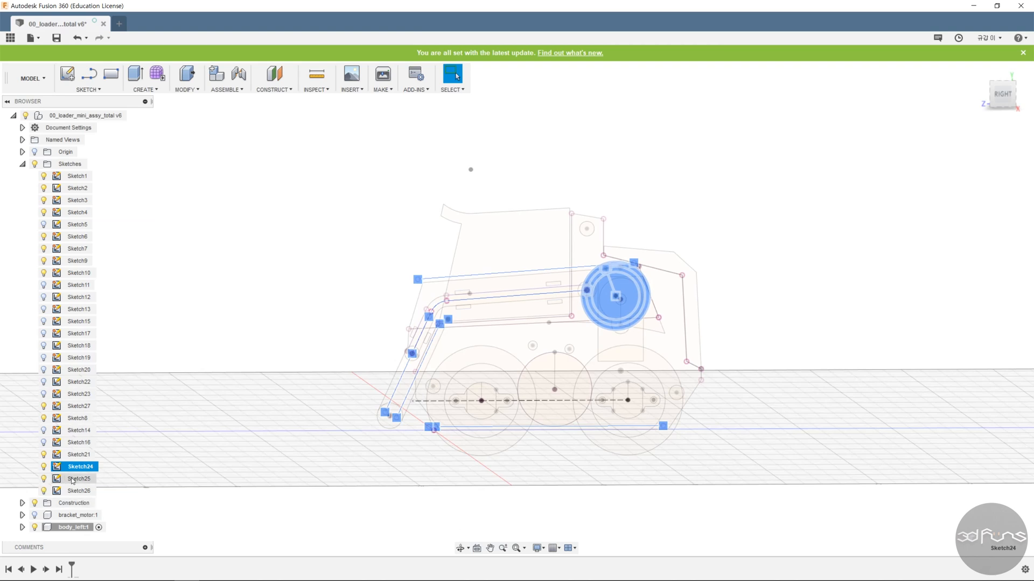
click(74, 480)
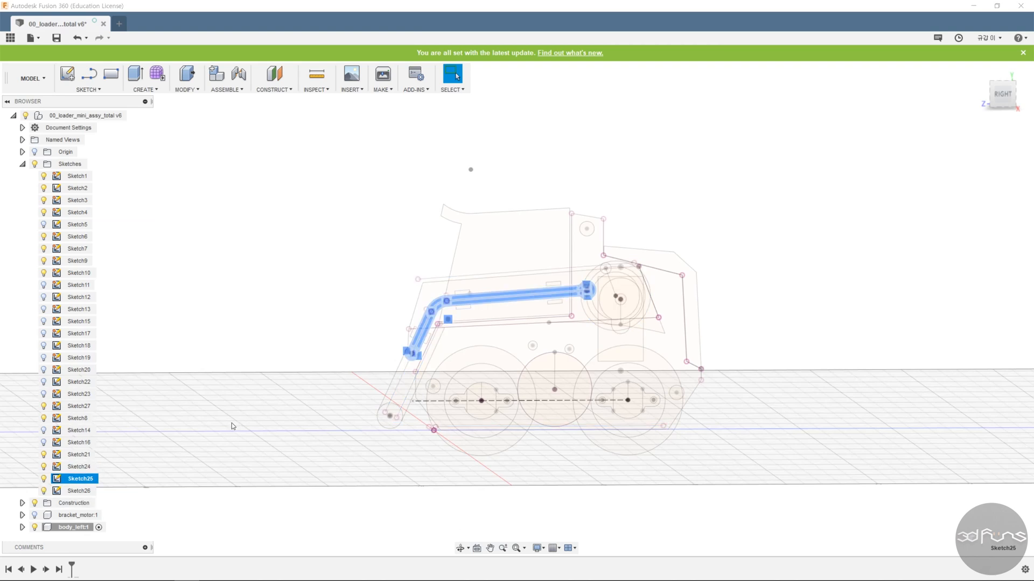
click(86, 491)
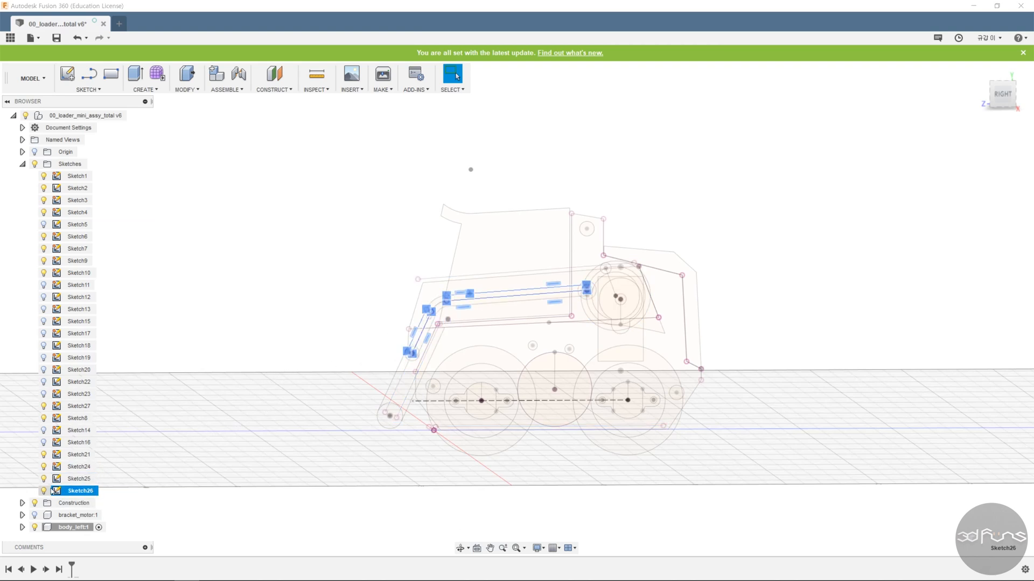
click(773, 306)
mouse_move(773, 306)
shift+middle_down()
mouse_move(771, 323)
mouse_move(784, 323)
shift+middle_up()
Collapse the sketch list and show the origin of the body_left component.
click(22, 164)
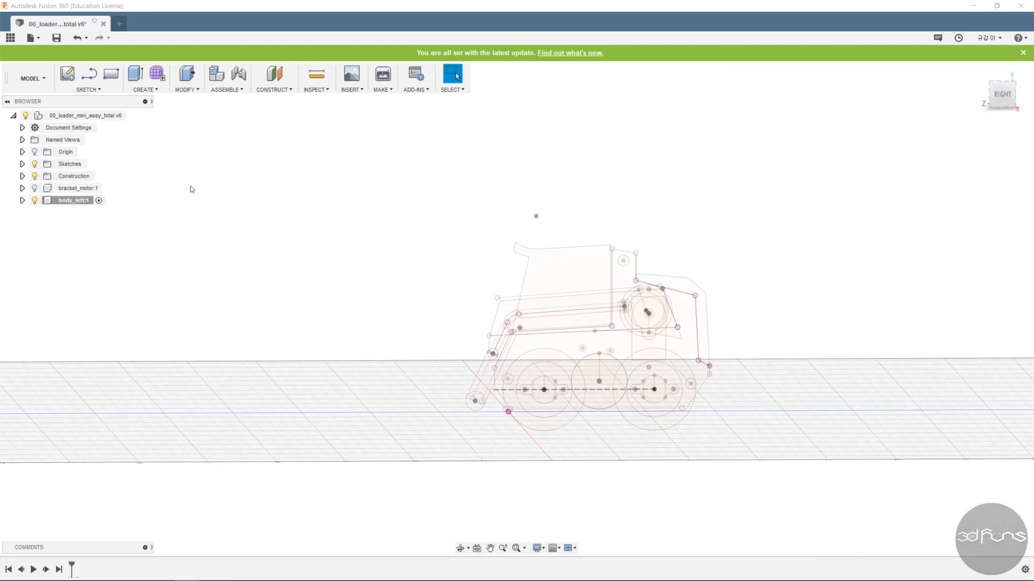
click(22, 200)
click(43, 213)
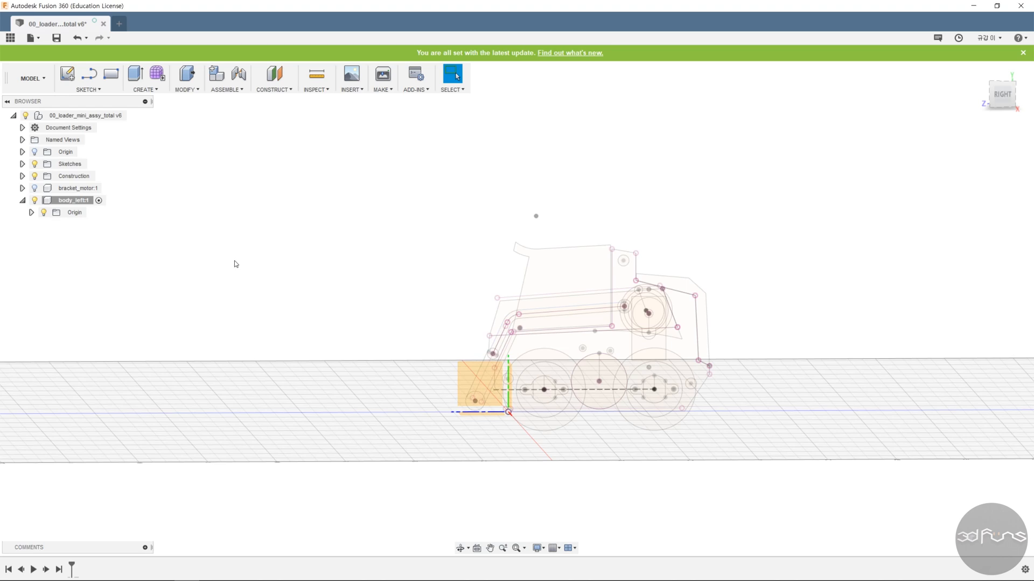
Extrude the large side-view body profile symmetrically by 33 mm whole length as a new body.
click(1001, 97)
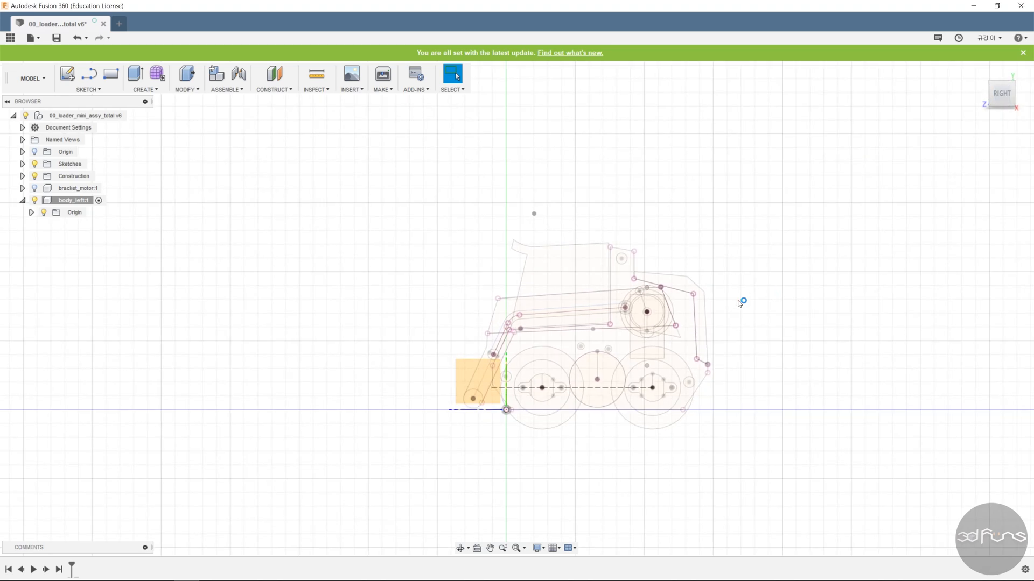
scroll(741, 305, up, 2)
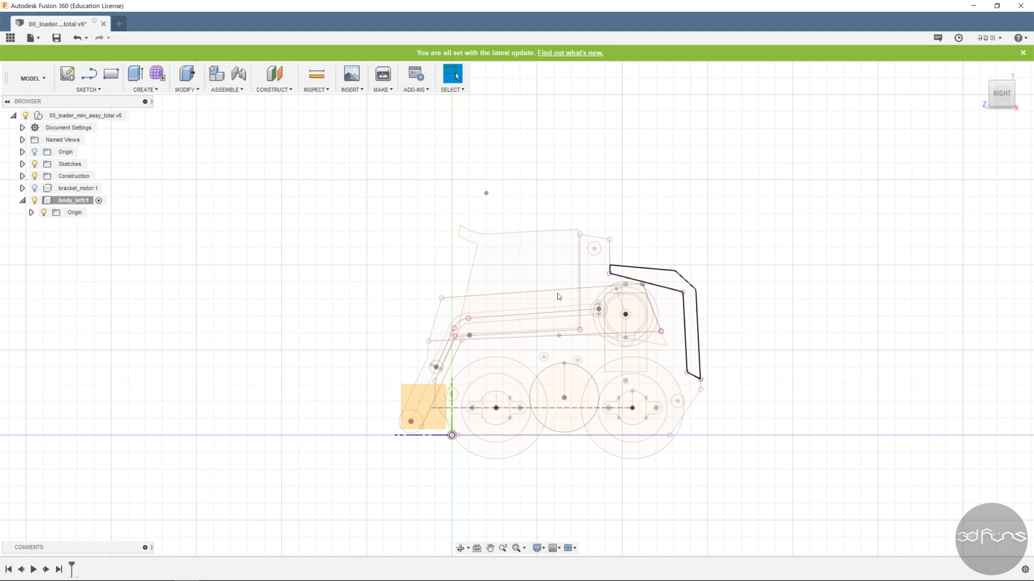
mouse_move(378, 247)
shift+middle_down()
mouse_move(399, 245)
mouse_move(374, 238)
mouse_move(379, 245)
shift+middle_up()
key(e)
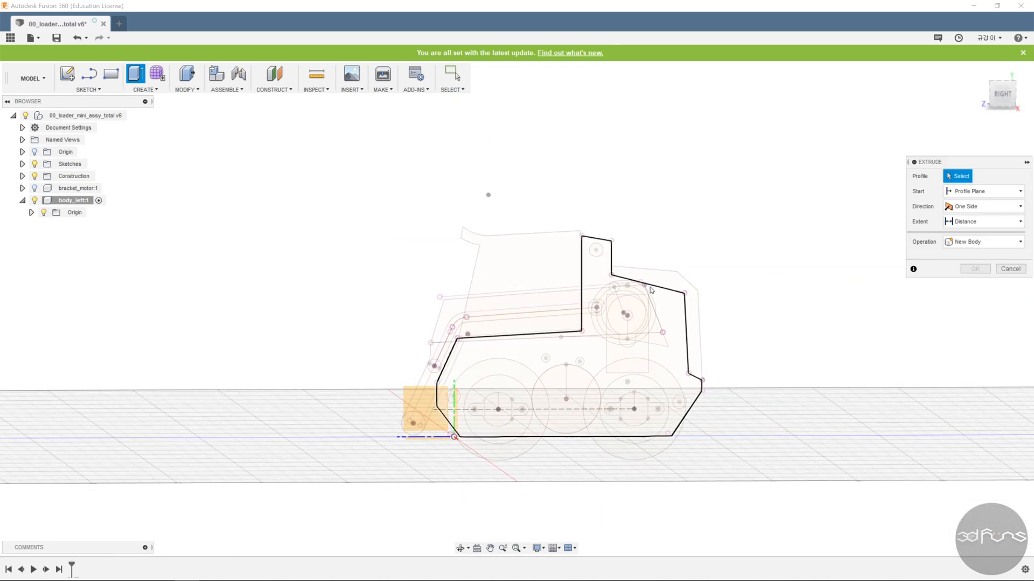
click(608, 282)
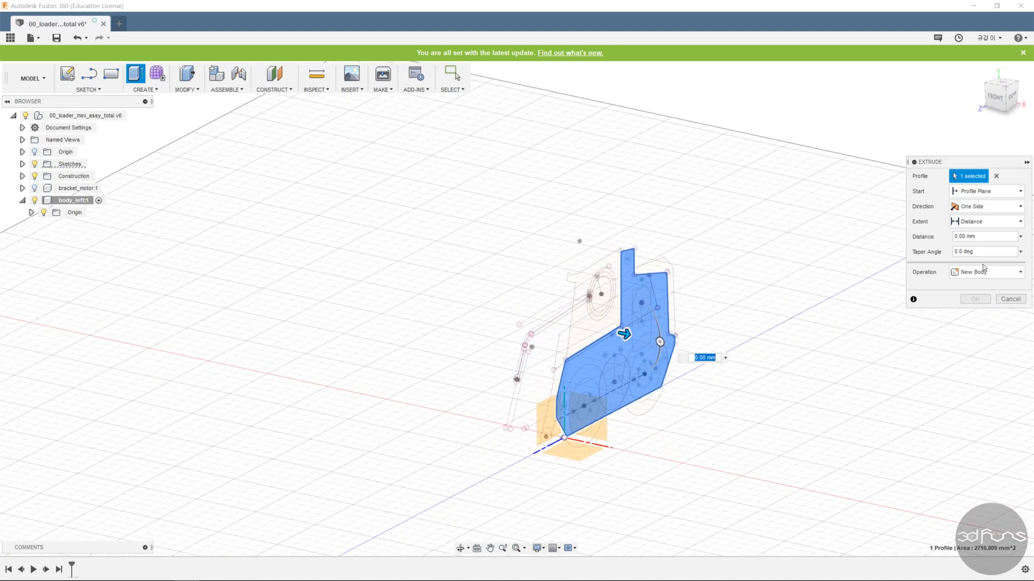
click(985, 206)
click(975, 244)
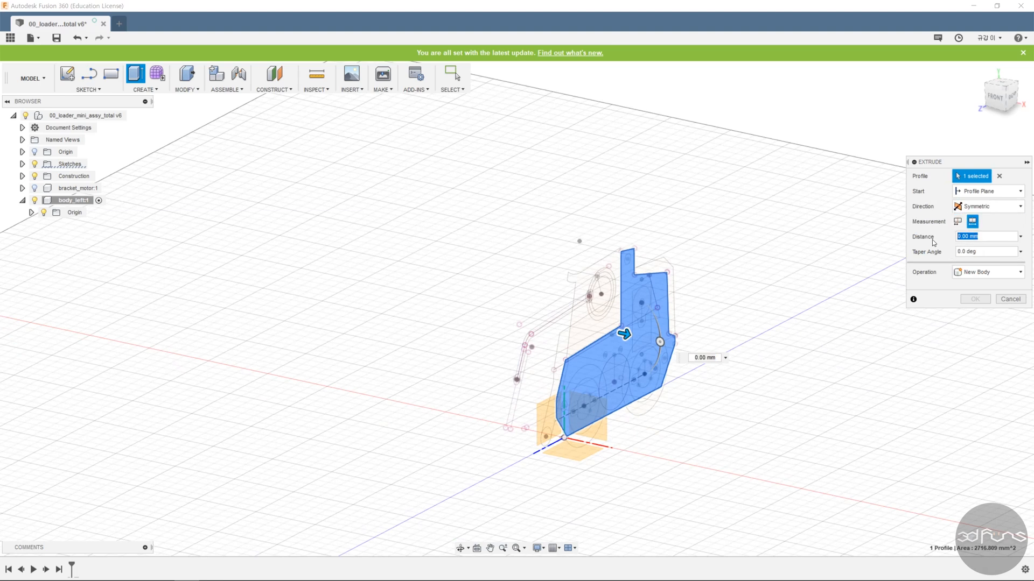
text(33)
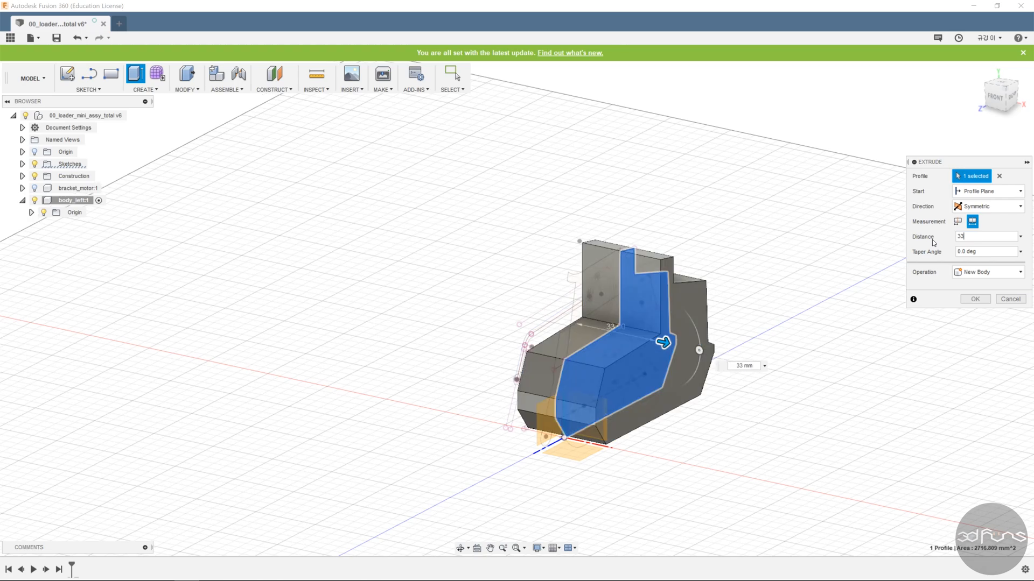
click(972, 300)
Start a new sketch on the left side face of the extruded body.
shift+middle_drag(354, 305, 369, 275)
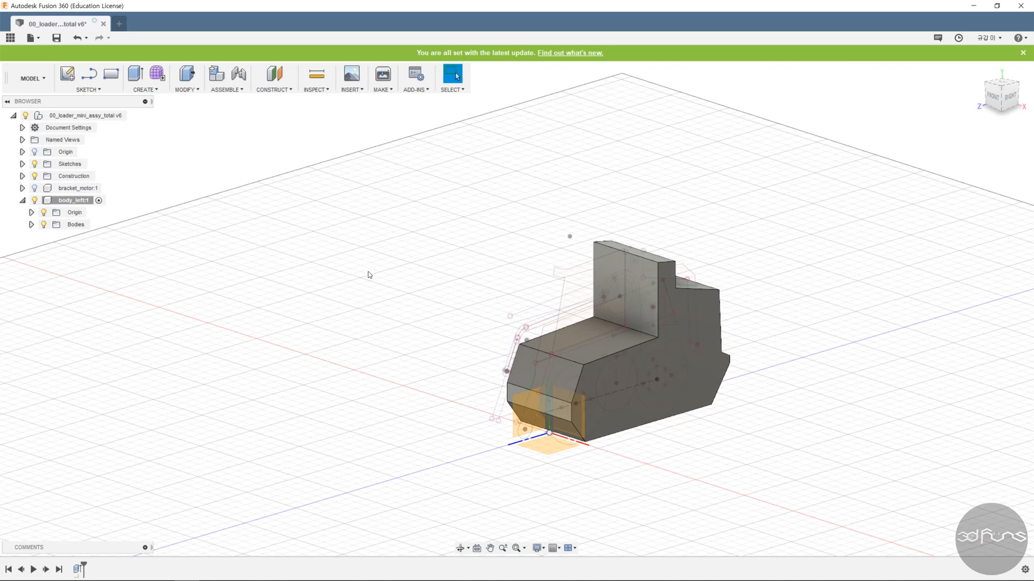
mouse_move(441, 314)
shift+middle_down()
mouse_move(528, 280)
mouse_move(529, 295)
shift+middle_up()
click(88, 90)
click(79, 101)
click(514, 308)
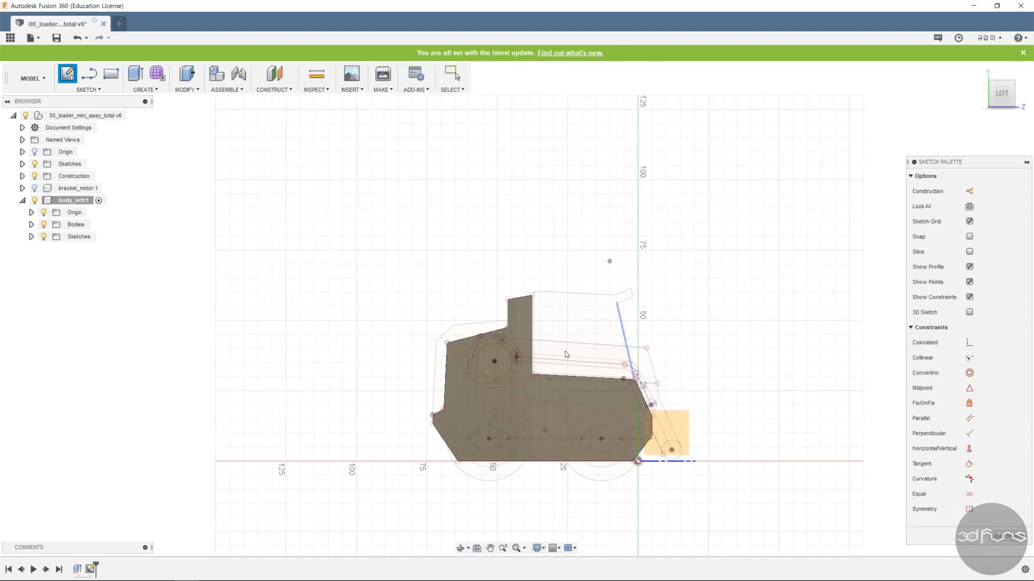
Check the layout sketches from Sketch5 to Sketch20 in turn and show Sketch22.
scroll(494, 338, up, 5)
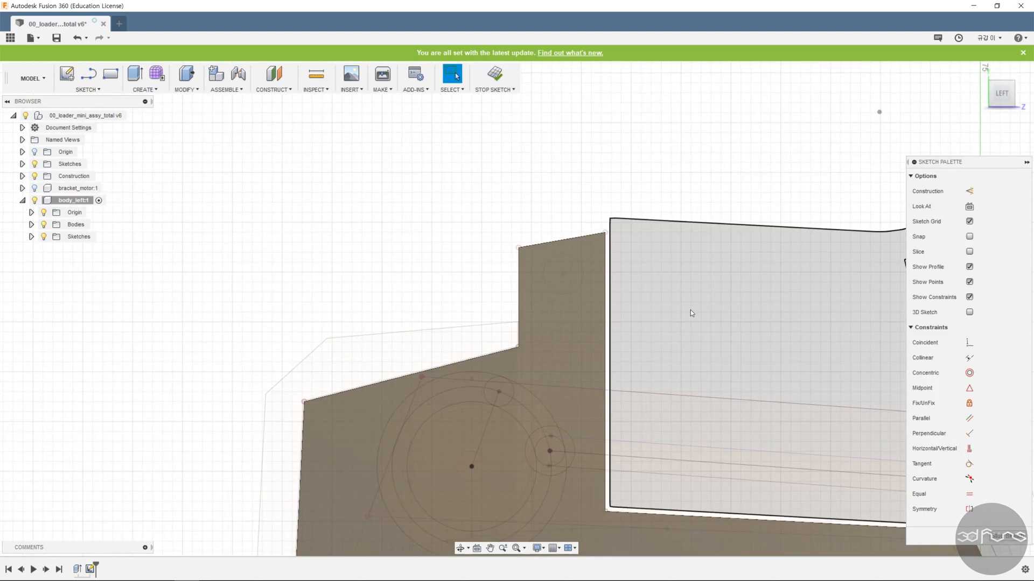
mouse_move(693, 351)
shift+middle_down()
mouse_move(733, 349)
mouse_move(676, 357)
shift+middle_up()
click(22, 164)
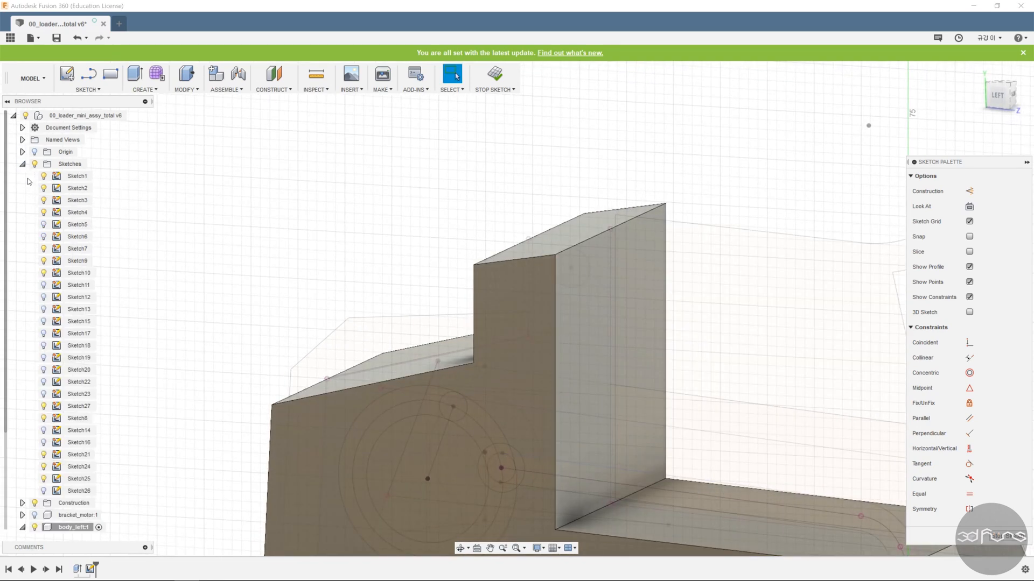
click(78, 225)
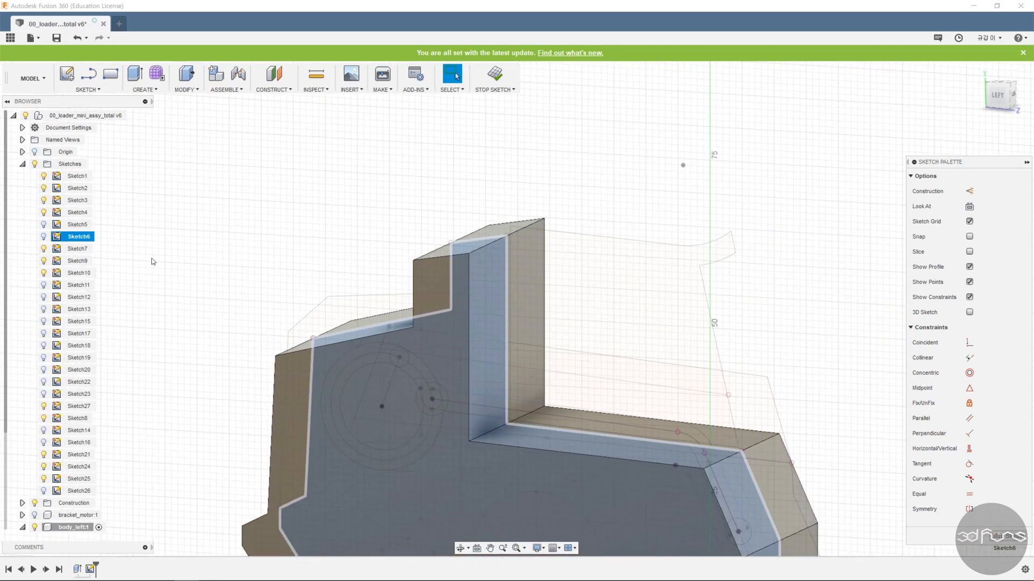
click(80, 236)
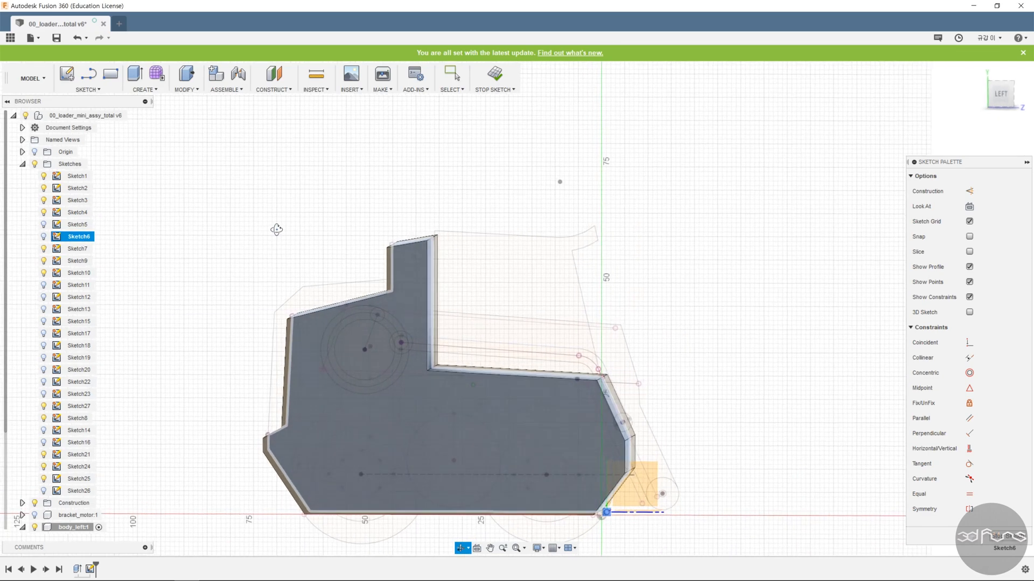
click(78, 249)
click(78, 261)
click(80, 273)
click(78, 285)
click(80, 298)
click(83, 312)
click(82, 322)
click(81, 335)
click(81, 347)
click(80, 359)
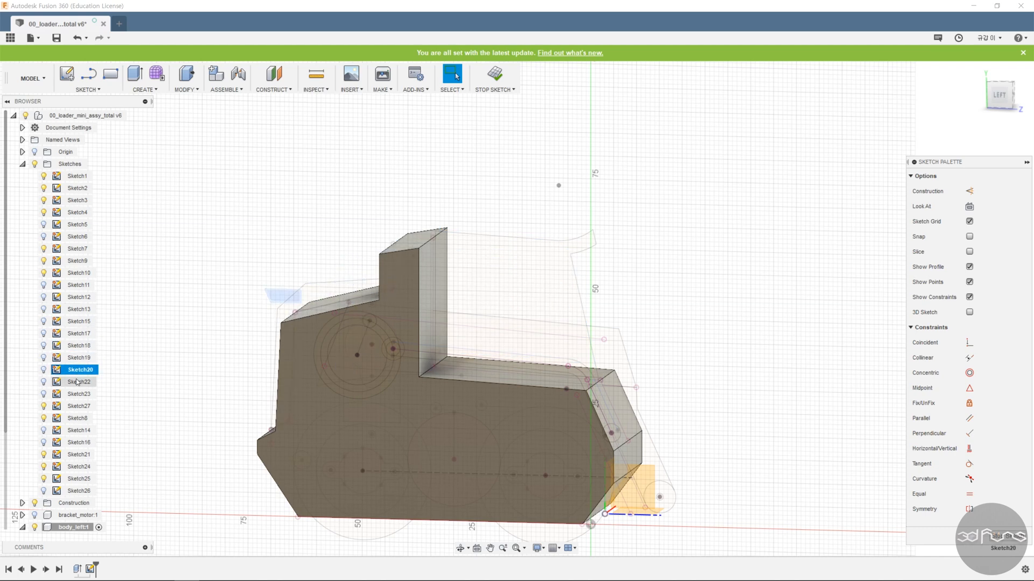
click(379, 155)
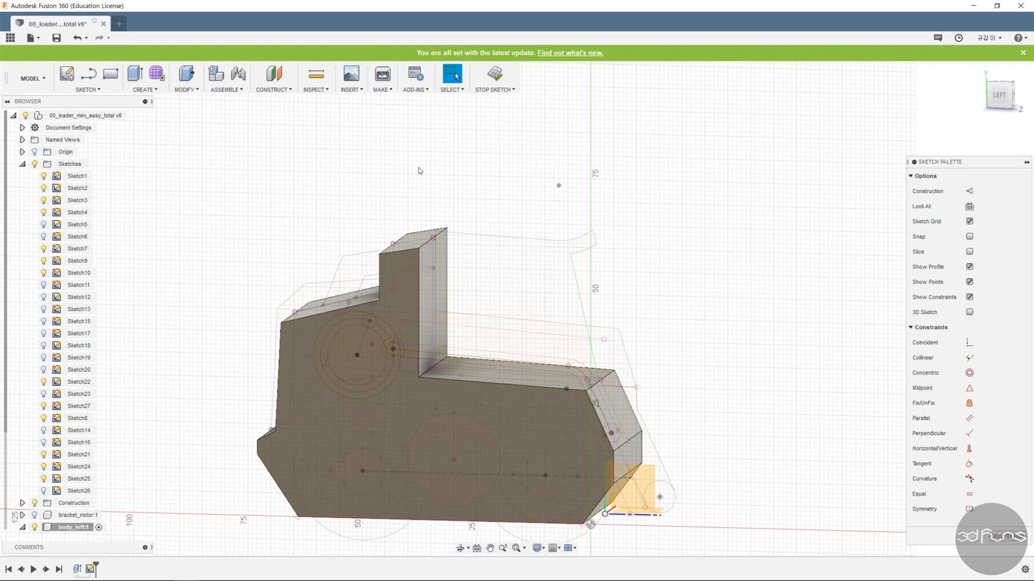
Project the rear, top and front edges of the raised upper block and the slanted line below its top into the sketch.
click(966, 205)
scroll(539, 253, up, 6)
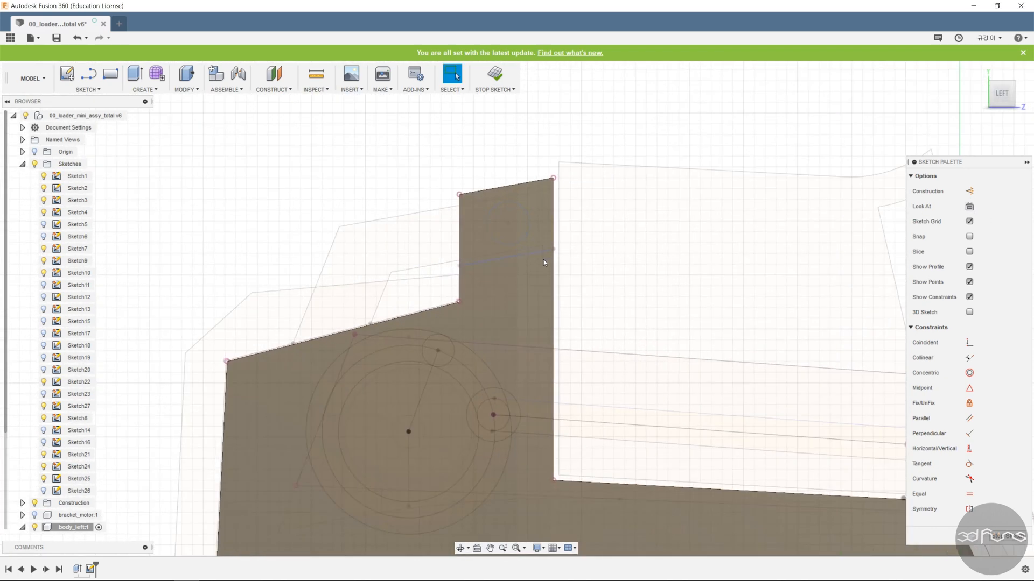
click(88, 90)
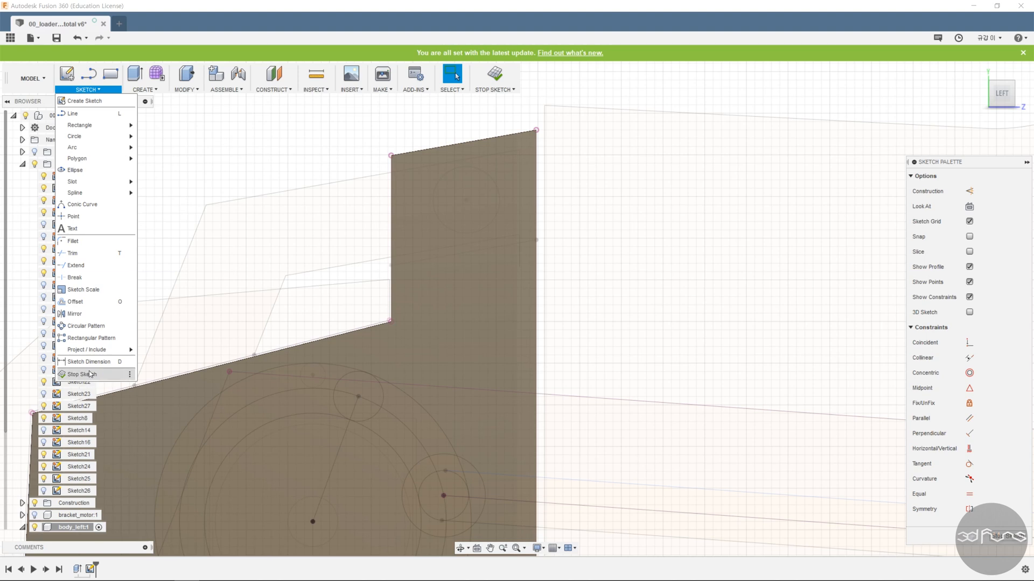
mouse_move(86, 350)
click(161, 350)
click(392, 188)
click(461, 196)
click(478, 250)
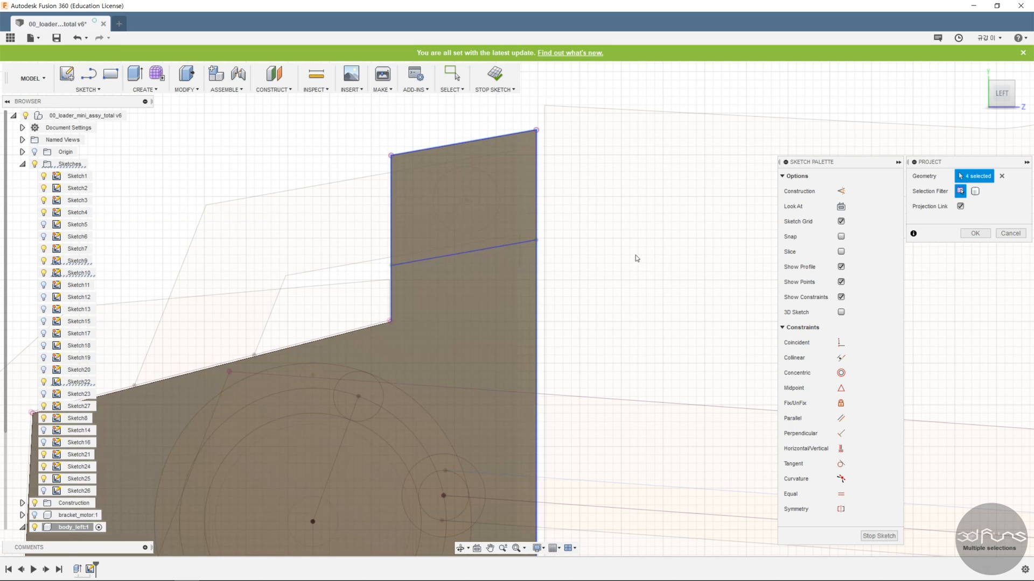
scroll(643, 252, down, 3)
click(974, 234)
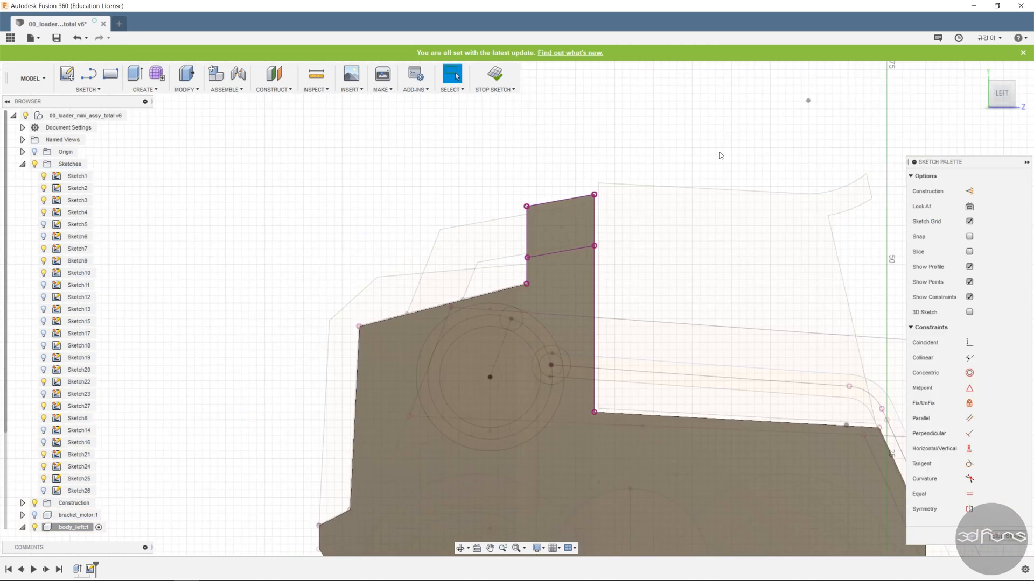
click(496, 78)
key(e)
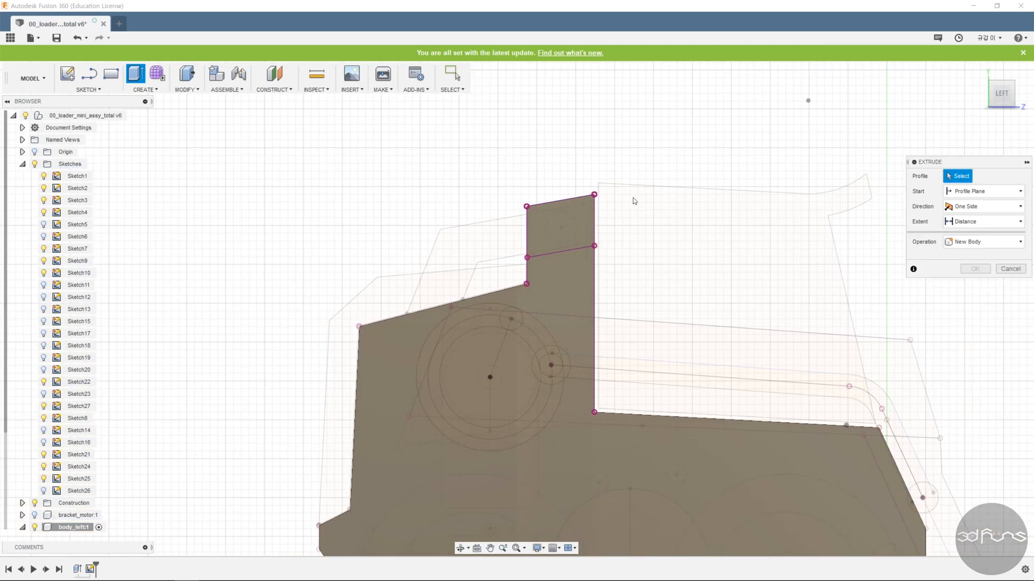
shift+middle_drag(462, 179, 722, 168)
click(537, 233)
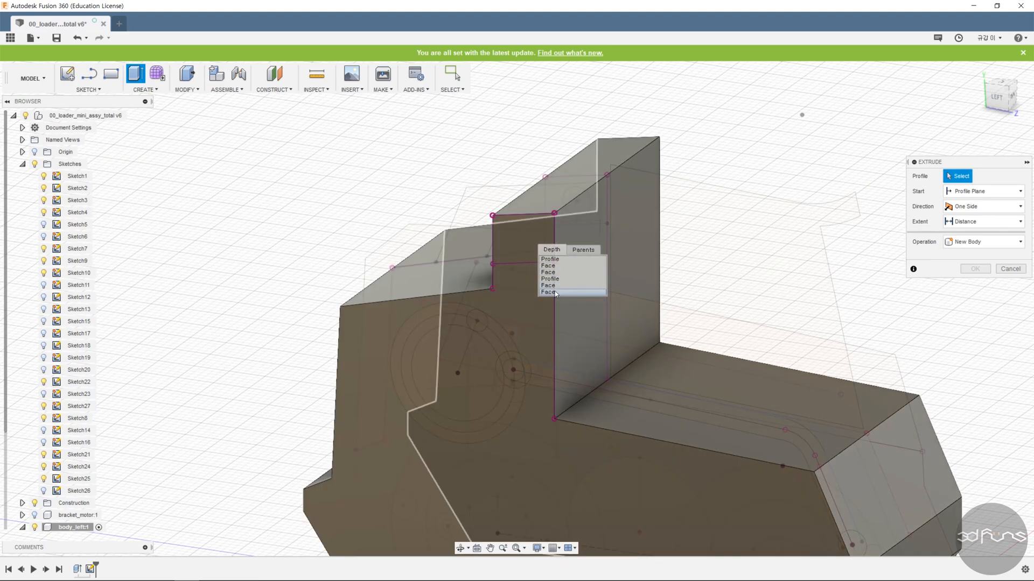
click(1010, 269)
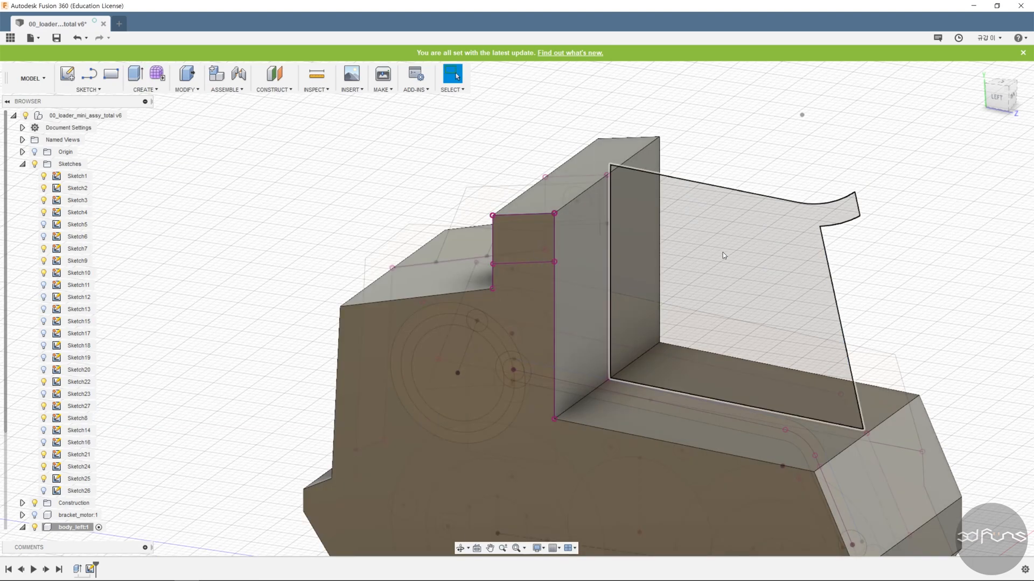
right_click(91, 569)
click(124, 469)
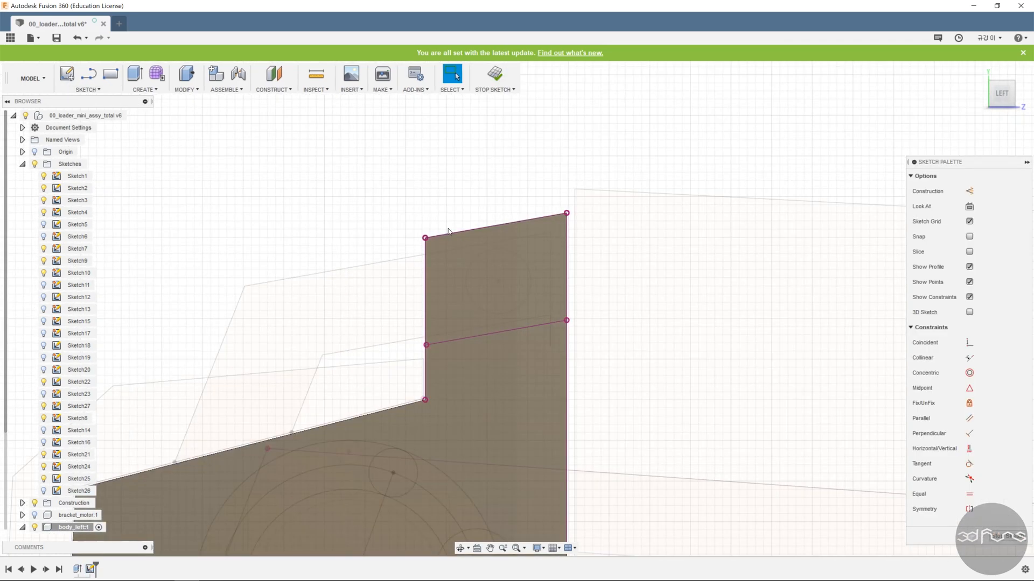
Trace the projected outline of the raised block's upper section with connected lines.
key(l)
click(426, 238)
click(567, 213)
click(567, 320)
click(426, 345)
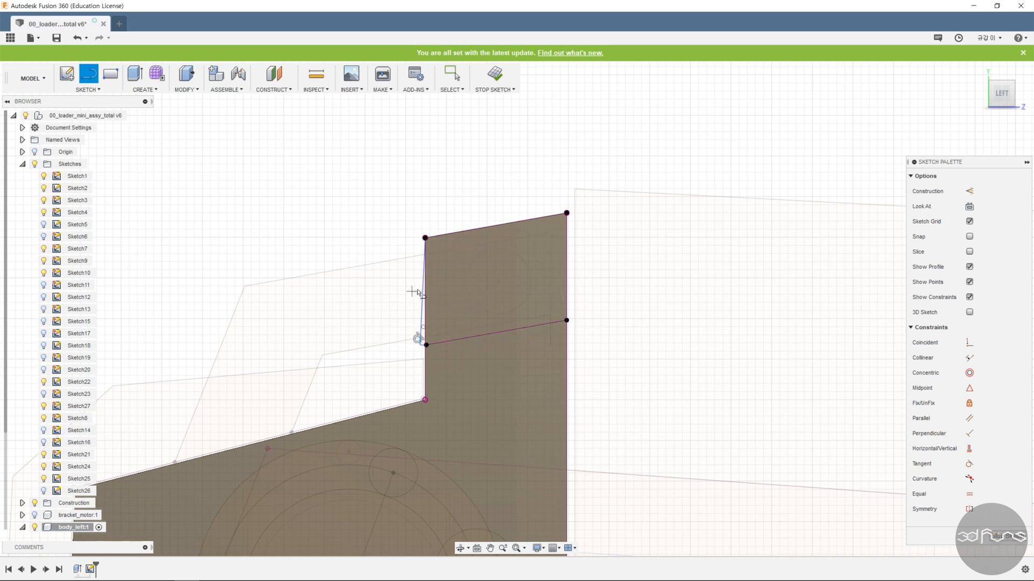
click(567, 213)
key(Escape)
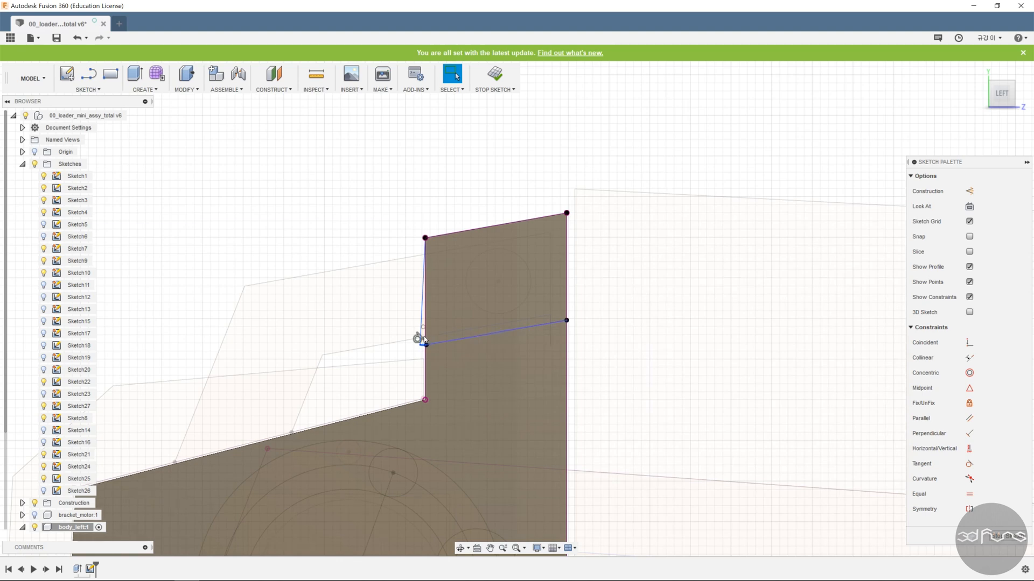
Delete the stray arc and the tilted line beside the rear edge of the raised block.
scroll(424, 339, up, 8)
click(415, 335)
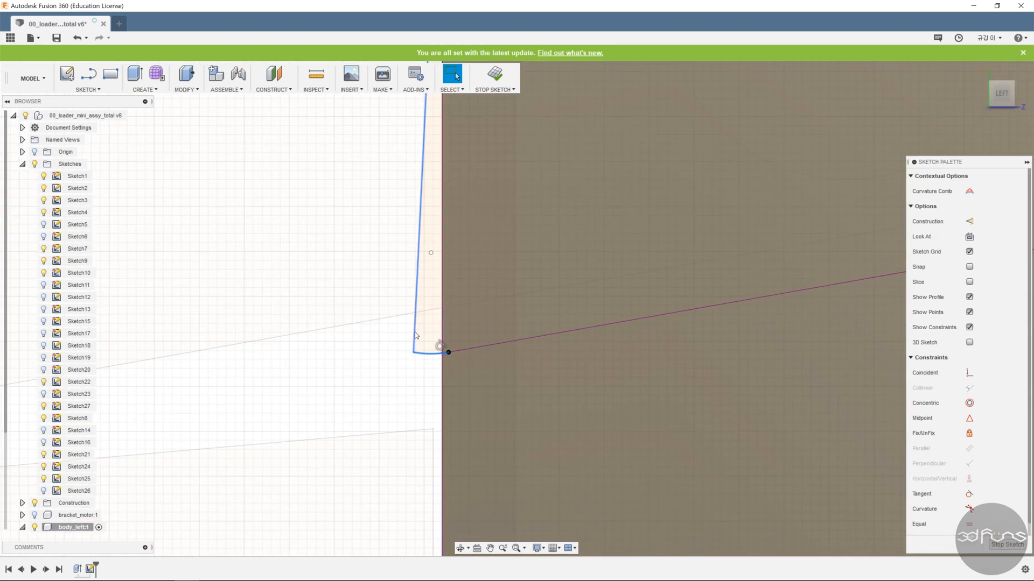
key(Delete)
scroll(371, 370, down, 4)
click(392, 341)
key(Delete)
scroll(439, 367, down, 3)
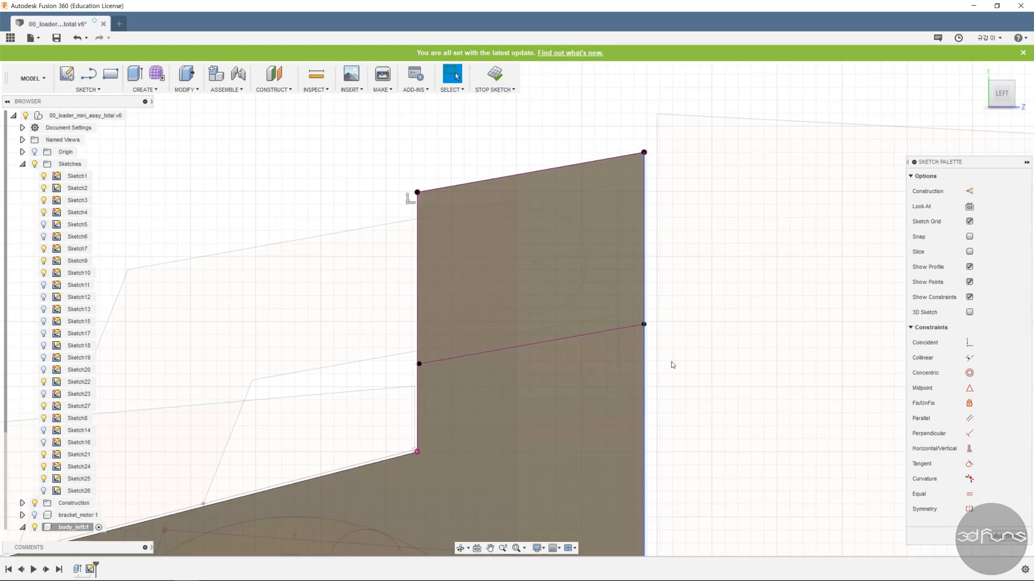
Draw lines down the block's rear edge and along the projected slanted line, overshooting the rear edge.
shift+middle_drag(632, 362, 709, 333)
key(l)
click(554, 227)
click(554, 440)
click(771, 353)
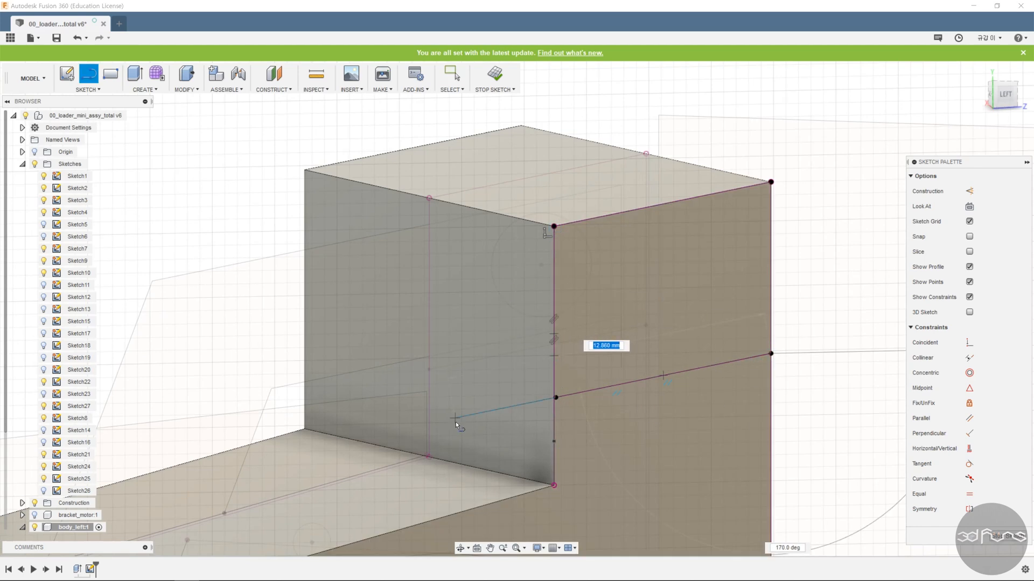
click(455, 418)
key(Escape)
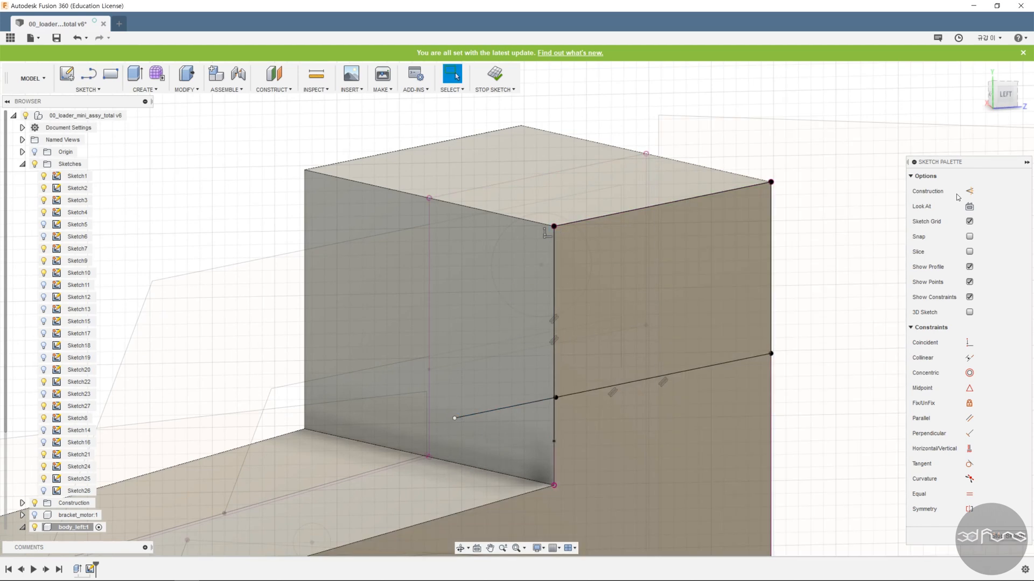
Trim the end of the slanted line that overhangs the rear edge of the raised block.
click(969, 206)
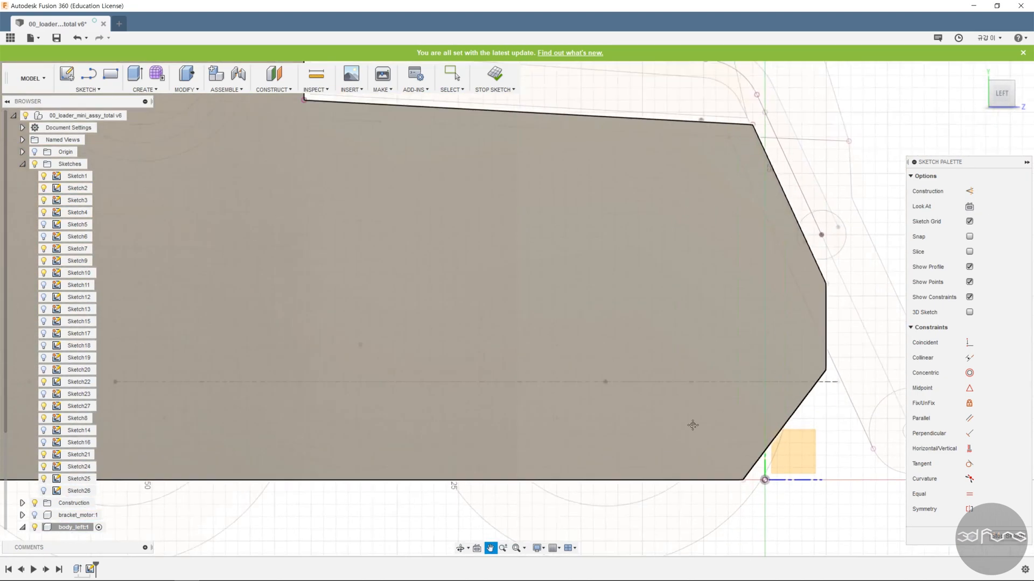
mouse_move(700, 430)
middle_down()
mouse_move(583, 389)
mouse_move(621, 424)
middle_up()
click(87, 89)
click(75, 267)
click(513, 150)
Finish the sketch and cut its closed upper profile into the raised block by extruding it -5.4 mm.
shift+middle_drag(530, 180, 651, 191)
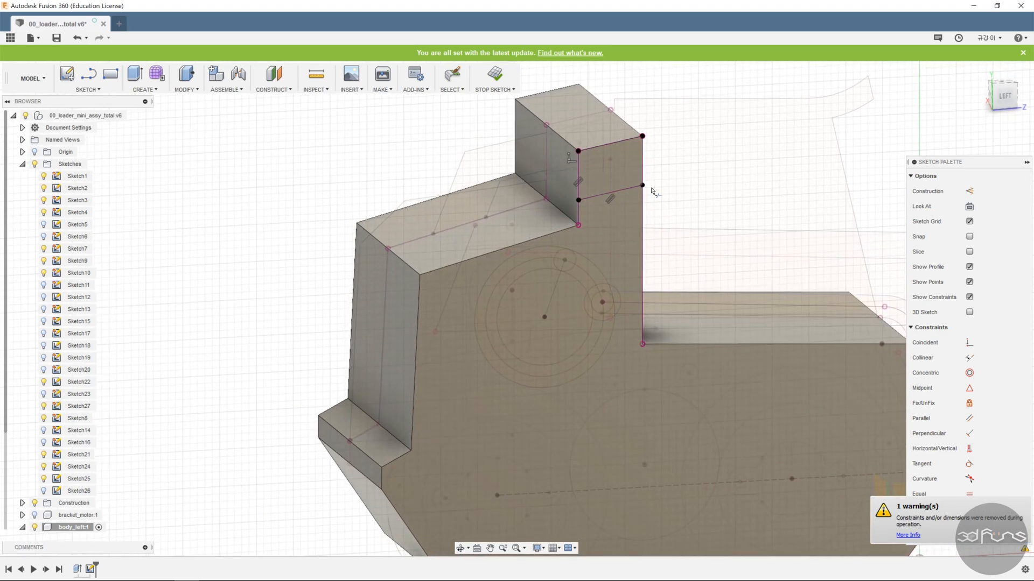
click(593, 176)
click(503, 78)
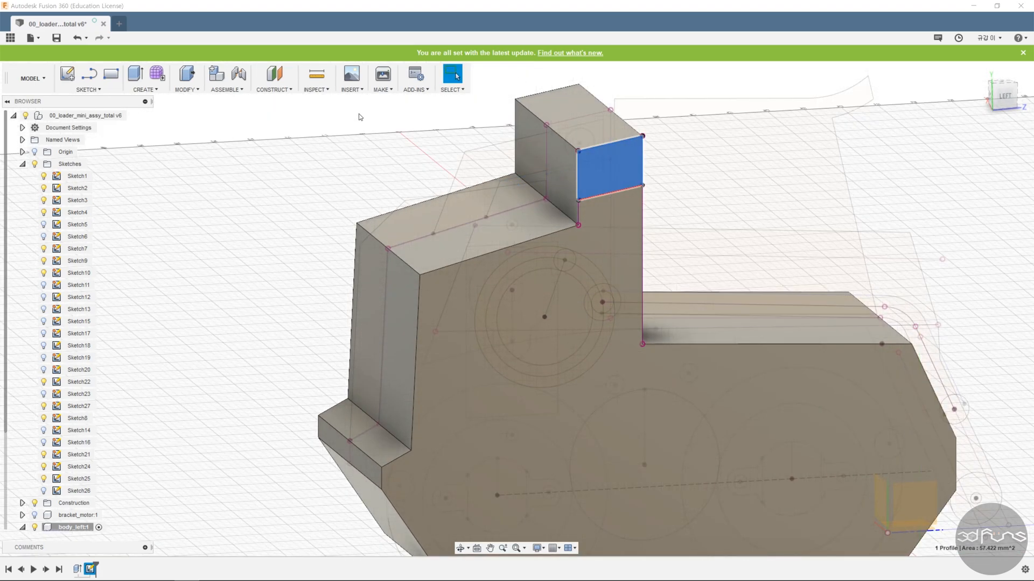
key(e)
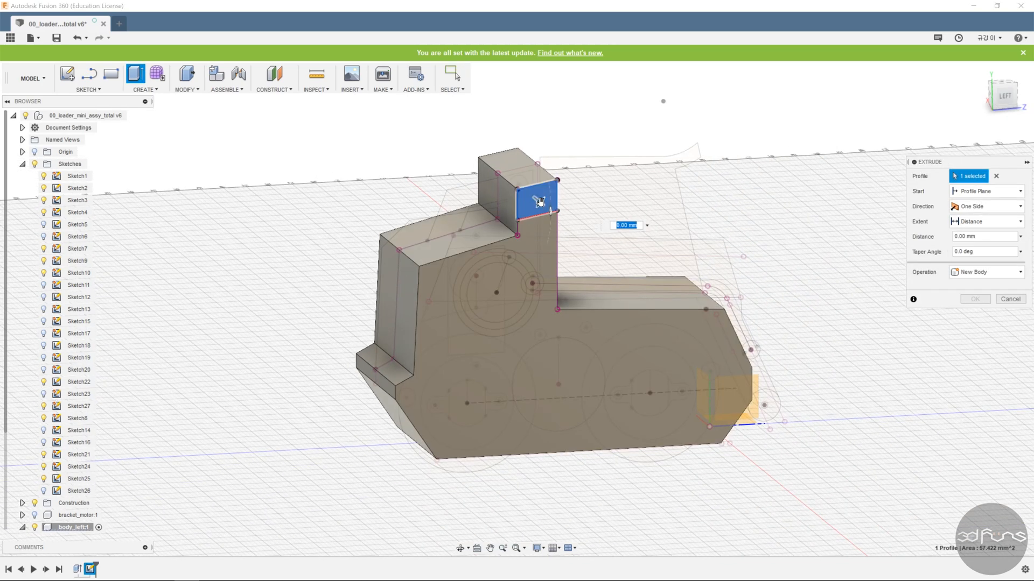
text(-5.4)
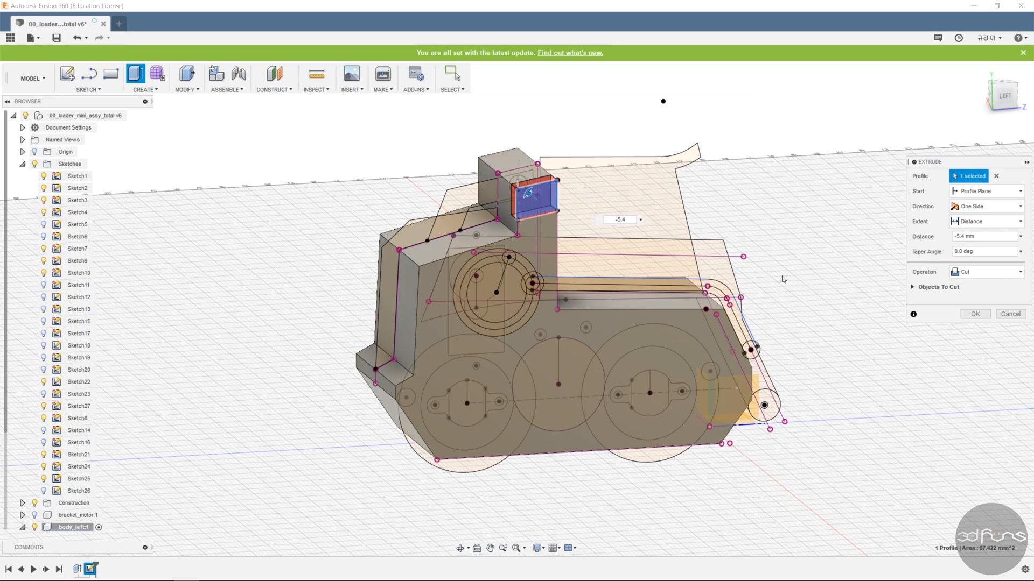
click(974, 314)
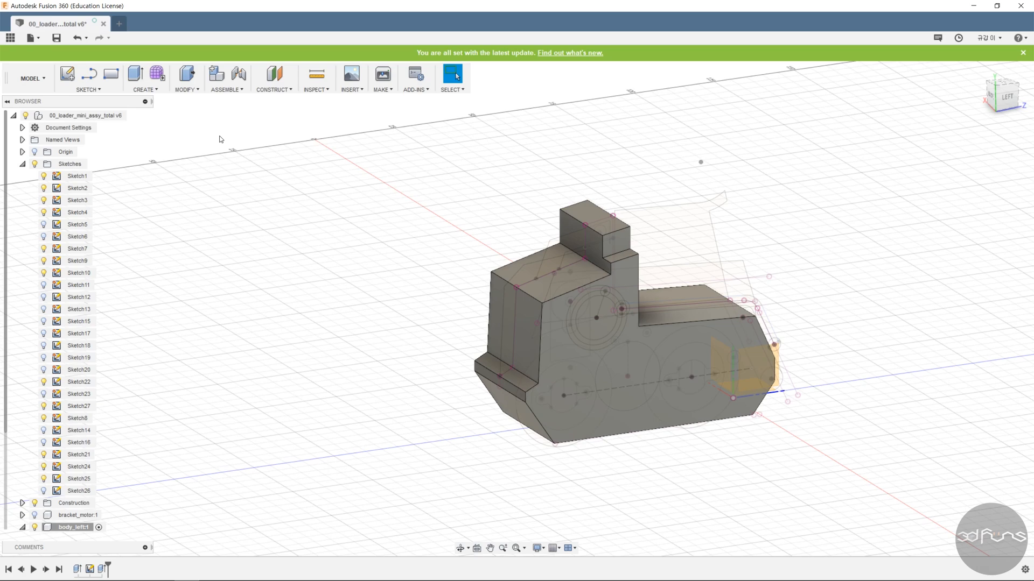
shift+middle_drag(367, 326, 312, 330)
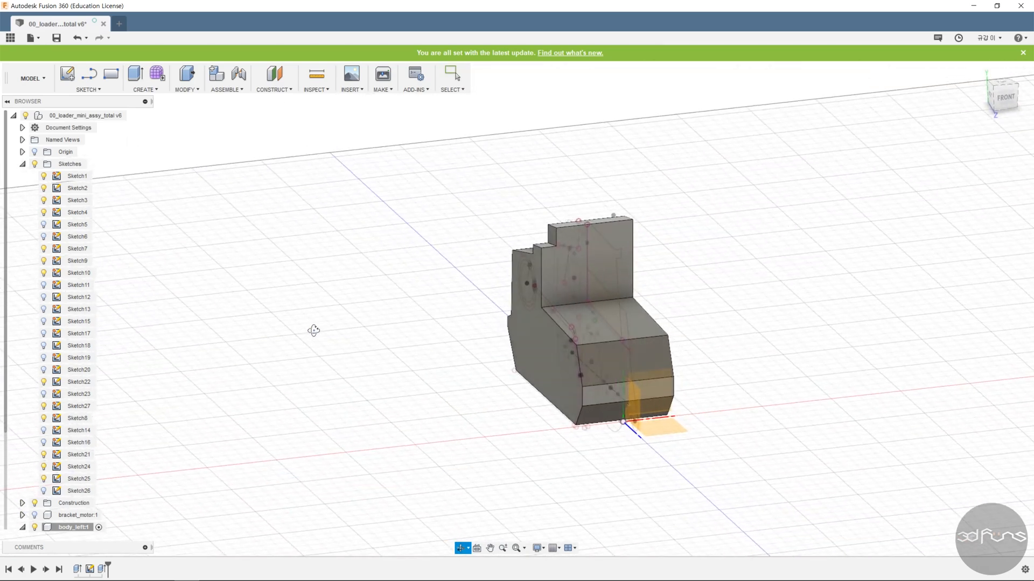
click(68, 75)
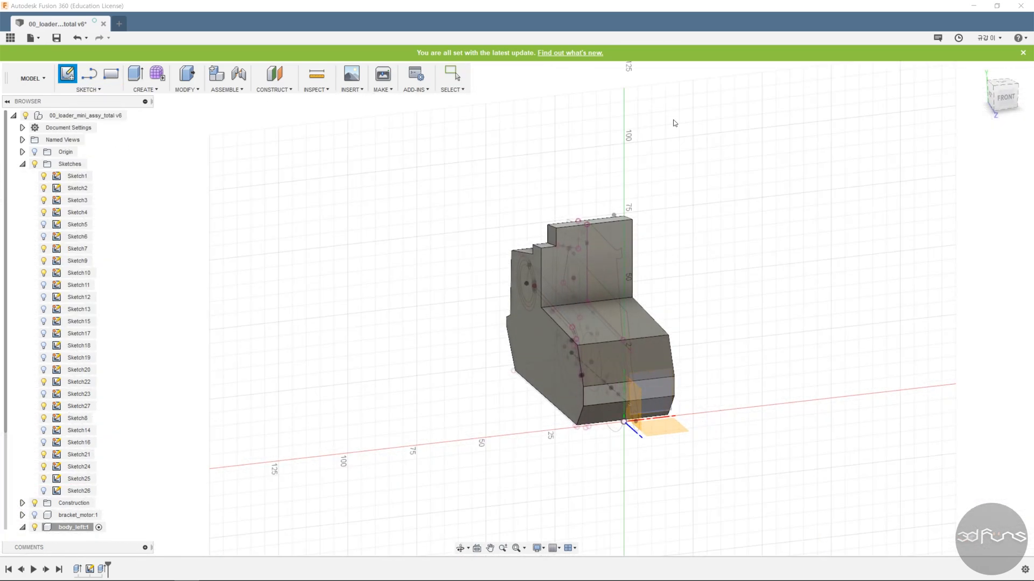
click(1006, 99)
click(111, 75)
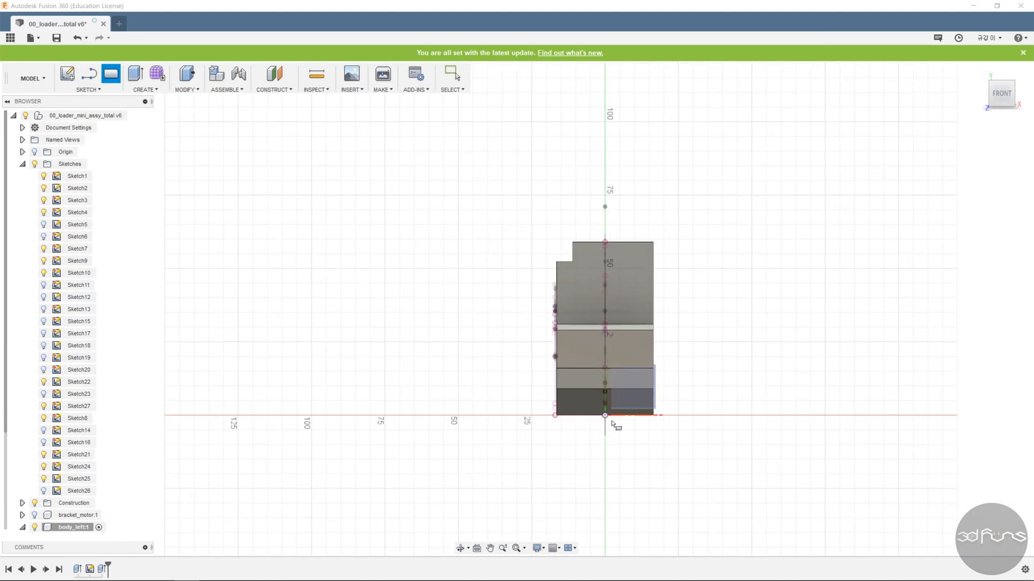
scroll(609, 423, up, 5)
shift+middle_drag(605, 414, 671, 441)
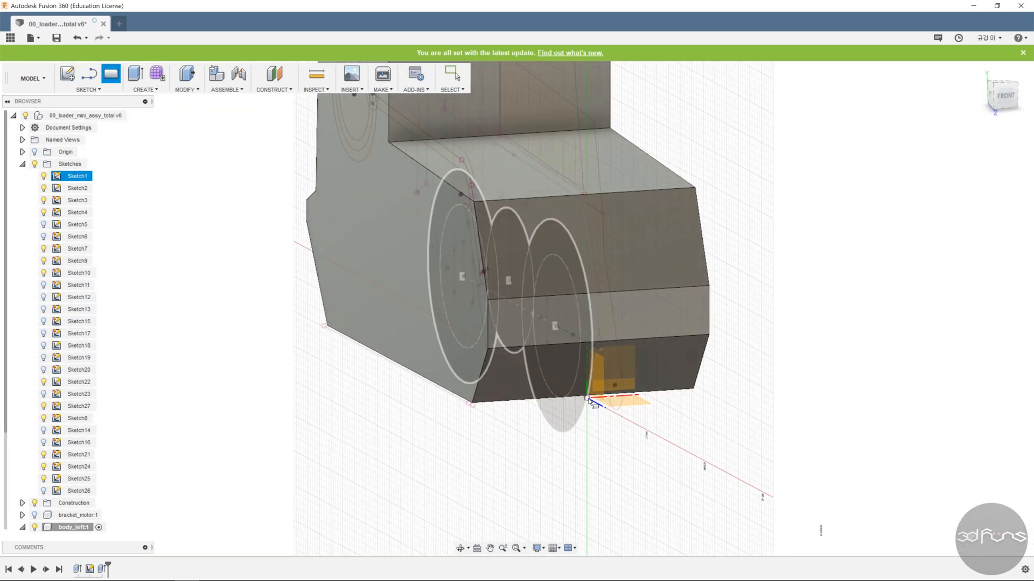
click(111, 75)
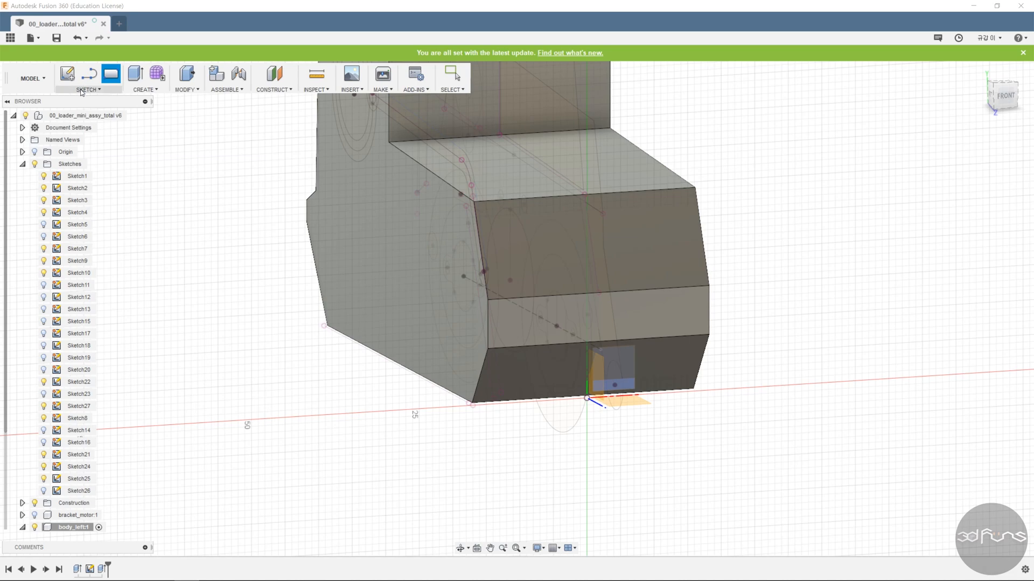
Start a sketch on the front origin plane and draw a rectangle from the origin past the body's top and inner side edges.
click(86, 90)
click(94, 102)
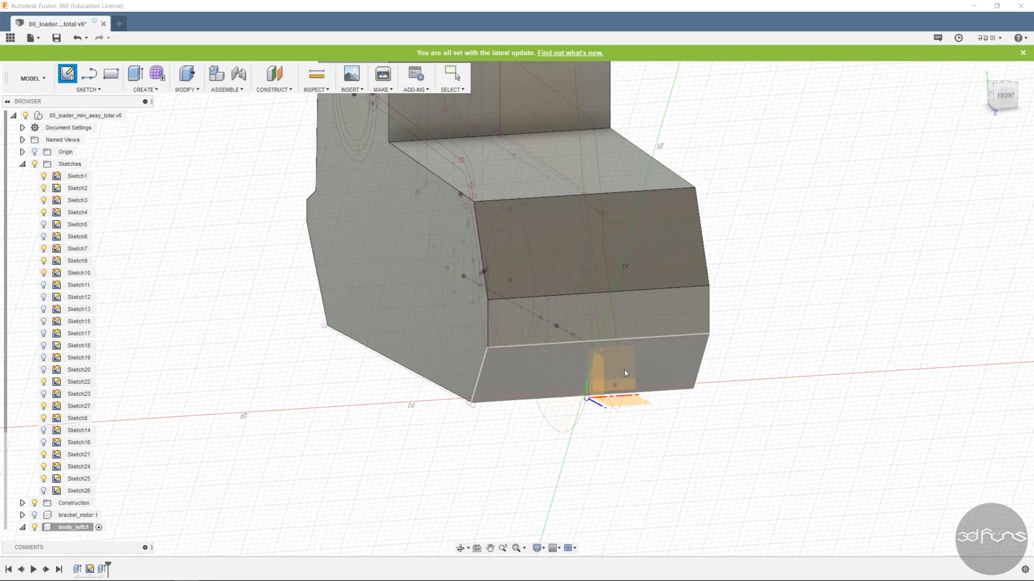
click(625, 373)
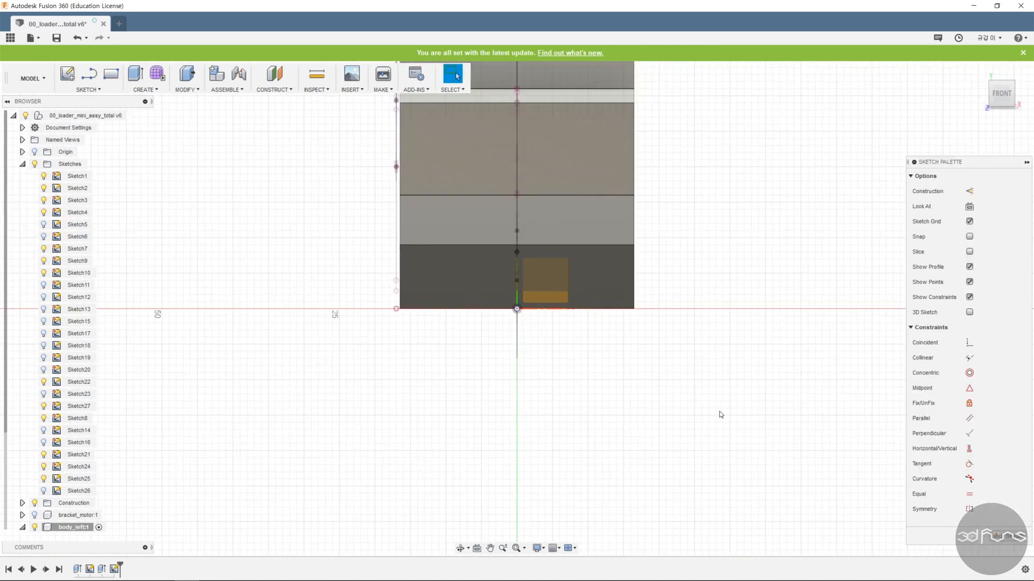
scroll(720, 414, down, 5)
click(111, 77)
click(624, 364)
scroll(781, 211, up, 2)
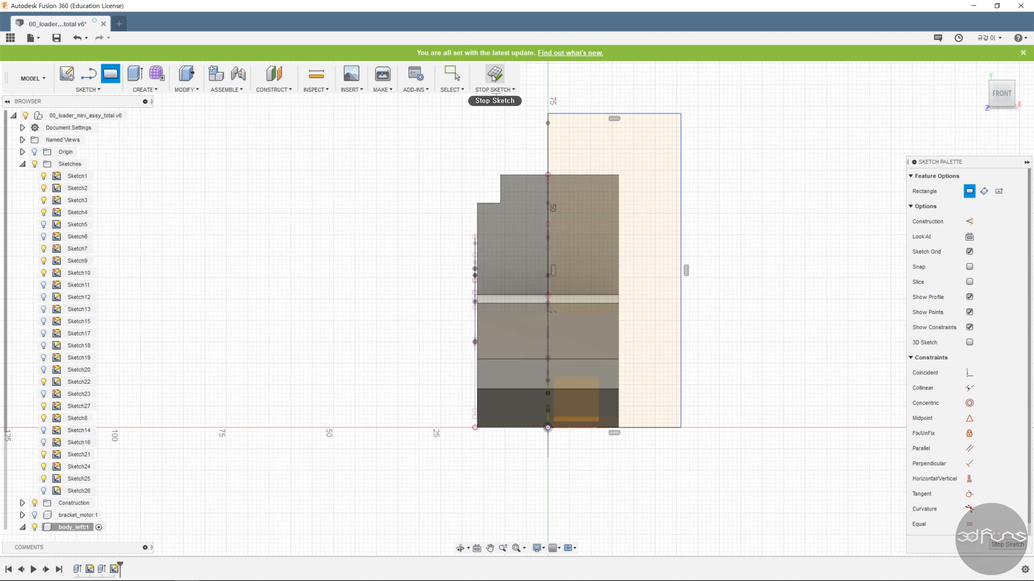
Dimension the rectangle's upper and outer edges 10 mm beyond the body's matching edges and finish the sketch.
key(d)
click(589, 175)
click(592, 113)
click(592, 158)
text(1)
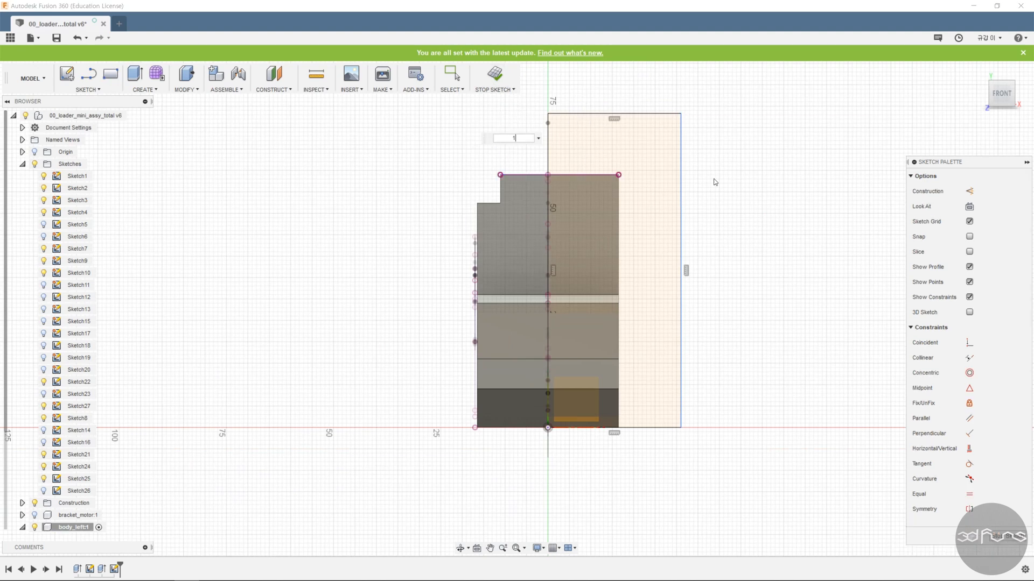
text(0)
key(Return)
click(619, 212)
click(680, 200)
click(724, 116)
text(10)
key(Return)
click(494, 75)
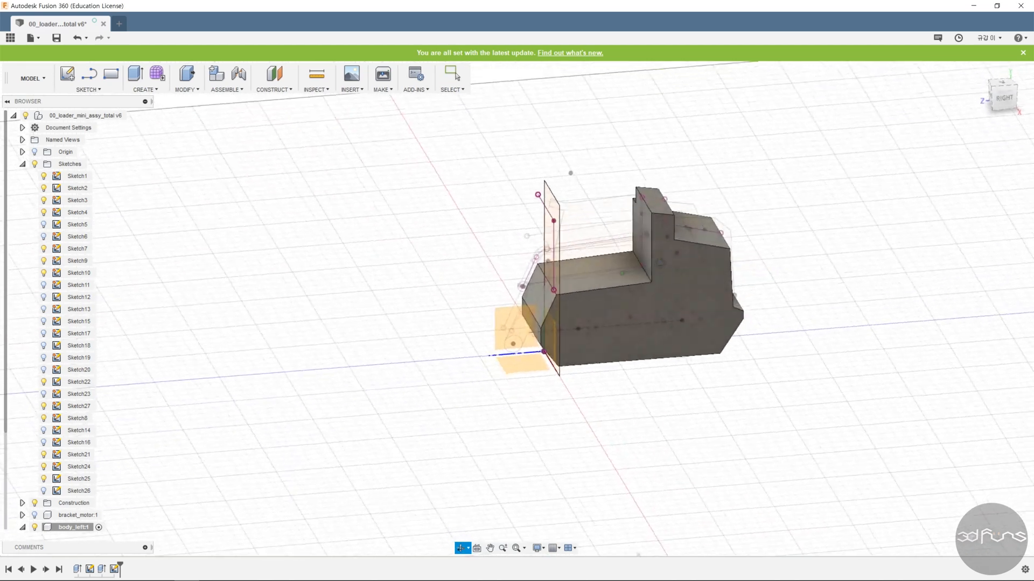
Set up a two-sided cut extrusion of the rectangle profile with the extent set to All on both sides.
click(136, 75)
click(560, 232)
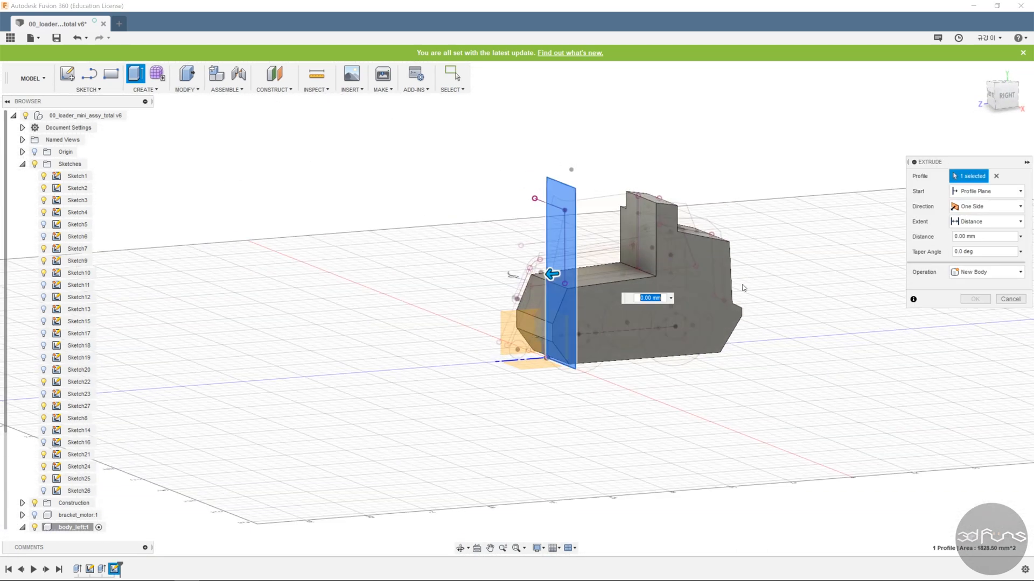
drag(550, 274, 778, 281)
click(986, 221)
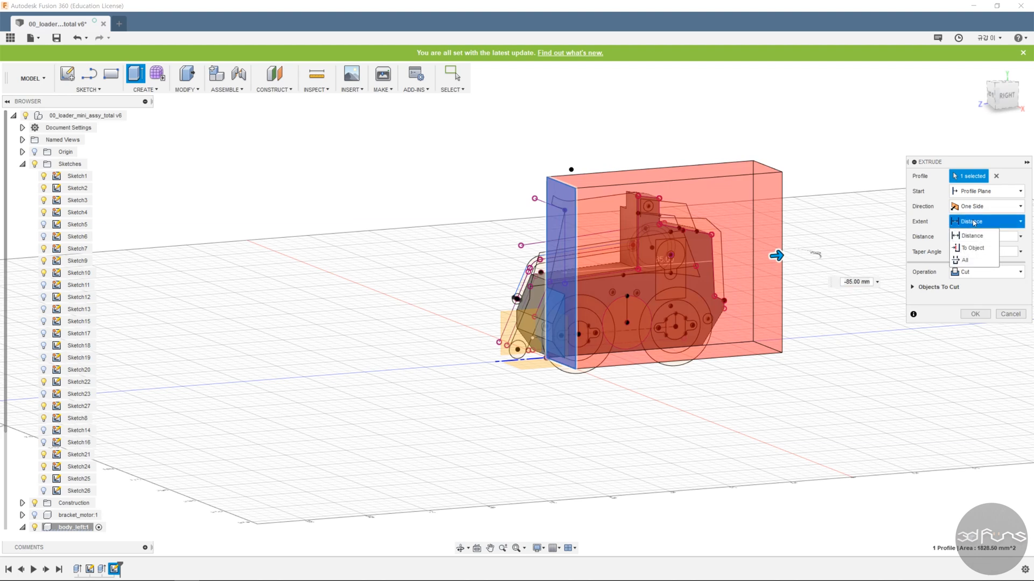
click(969, 260)
click(988, 206)
click(975, 232)
click(988, 282)
click(976, 317)
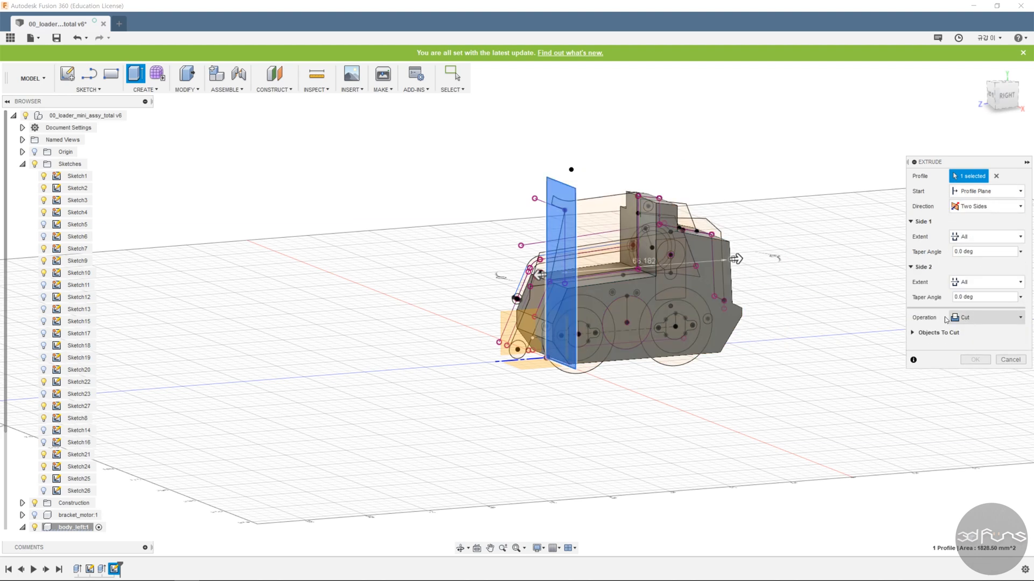
Set the cut's second side to a distance of -5 mm and apply the cut that removes the body's inner half.
mouse_move(788, 316)
shift+middle_down()
mouse_move(799, 318)
mouse_move(770, 332)
mouse_move(775, 314)
mouse_move(796, 331)
shift+middle_up()
drag(559, 299, 461, 332)
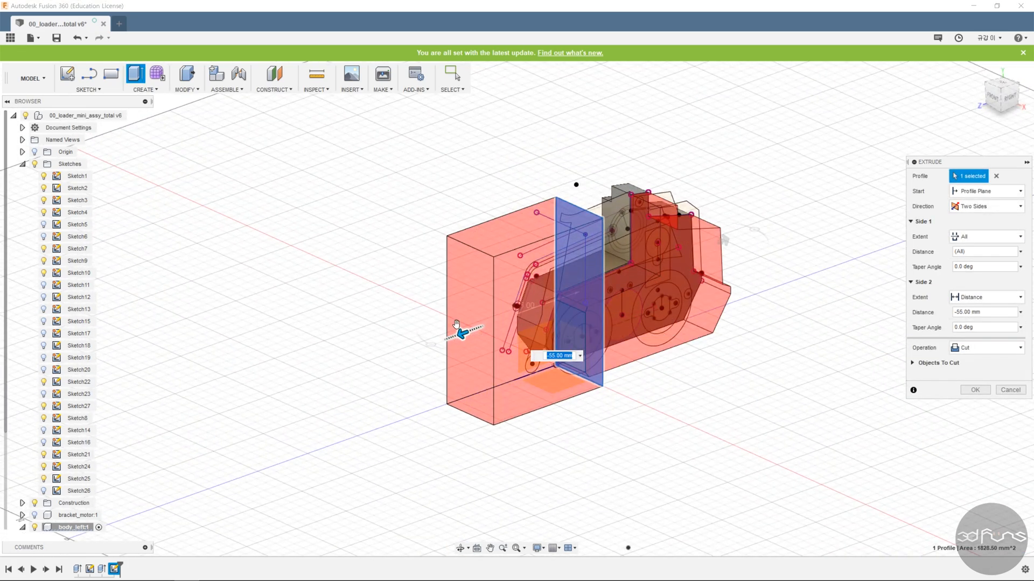
click(987, 297)
click(982, 335)
click(983, 297)
click(989, 311)
click(989, 311)
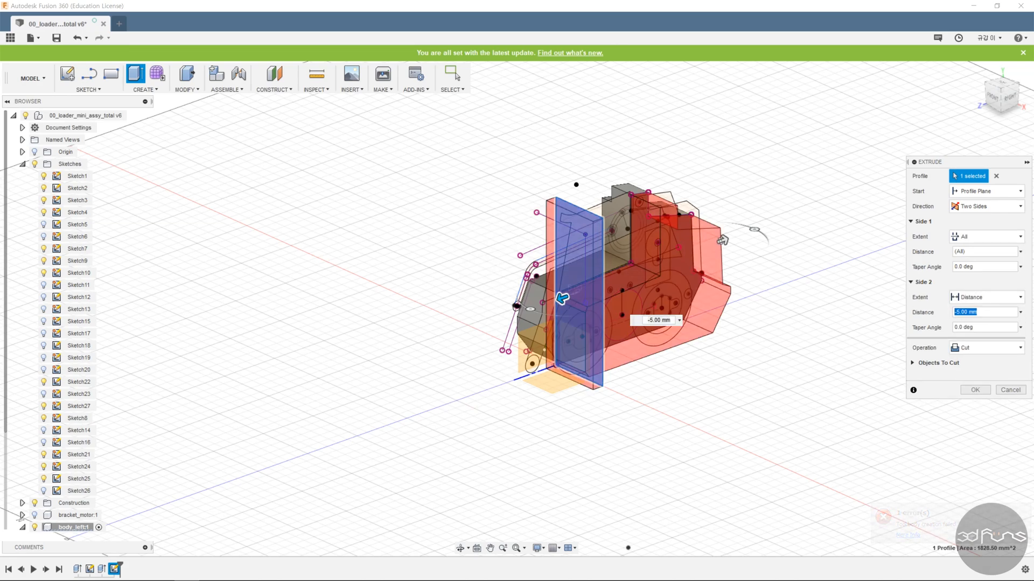
key(Return)
Shell the body from the newly cut inner face with an inside thickness of 1.7 mm.
shift+middle_drag(755, 352, 776, 377)
click(185, 89)
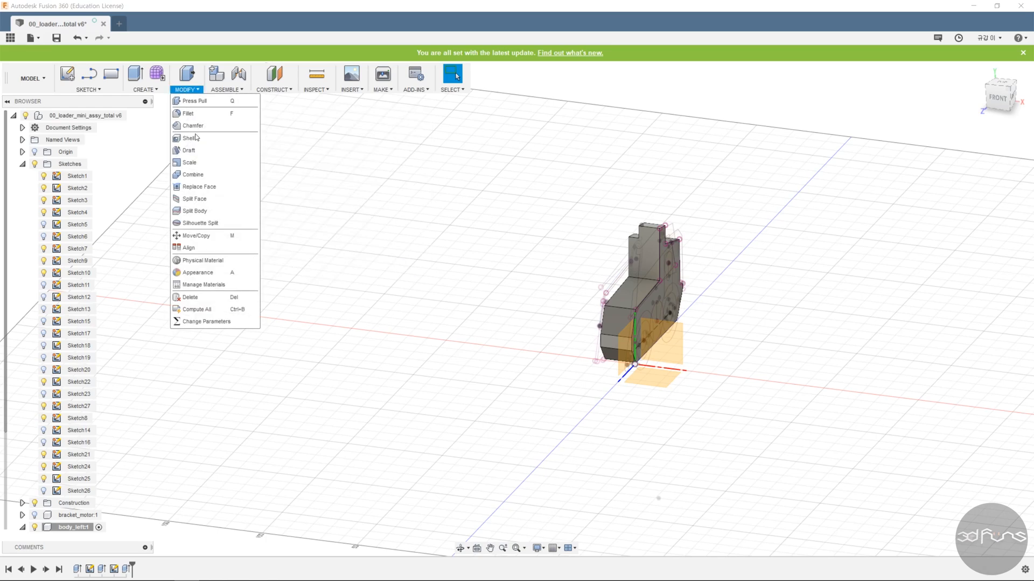
click(200, 129)
scroll(689, 338, up, 4)
click(588, 301)
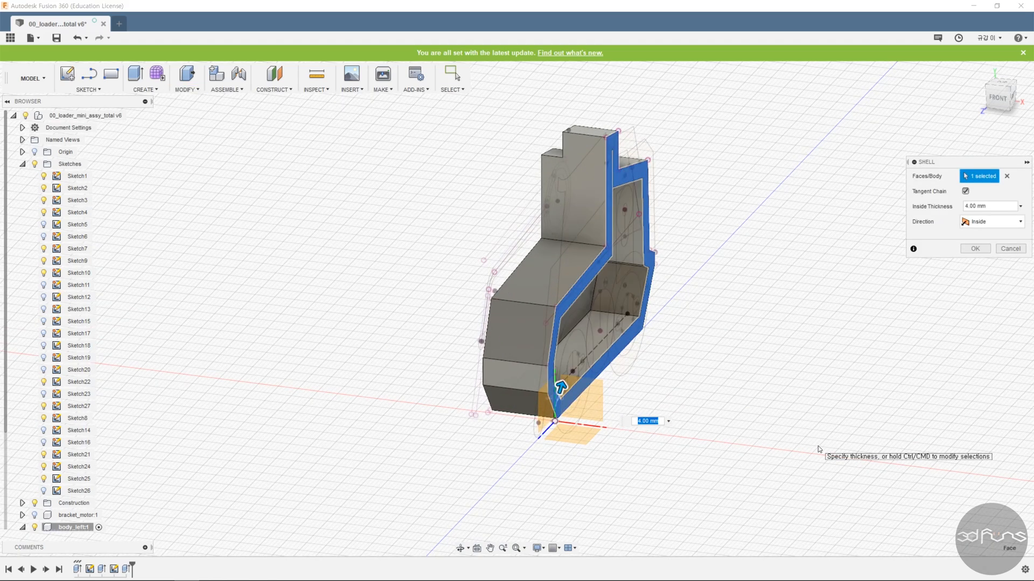
text(1.7)
click(975, 248)
Start a sketch on the body's outer side face and draw circles about 4.5 mm in diameter at both wheel centres.
shift+middle_drag(759, 347, 562, 285)
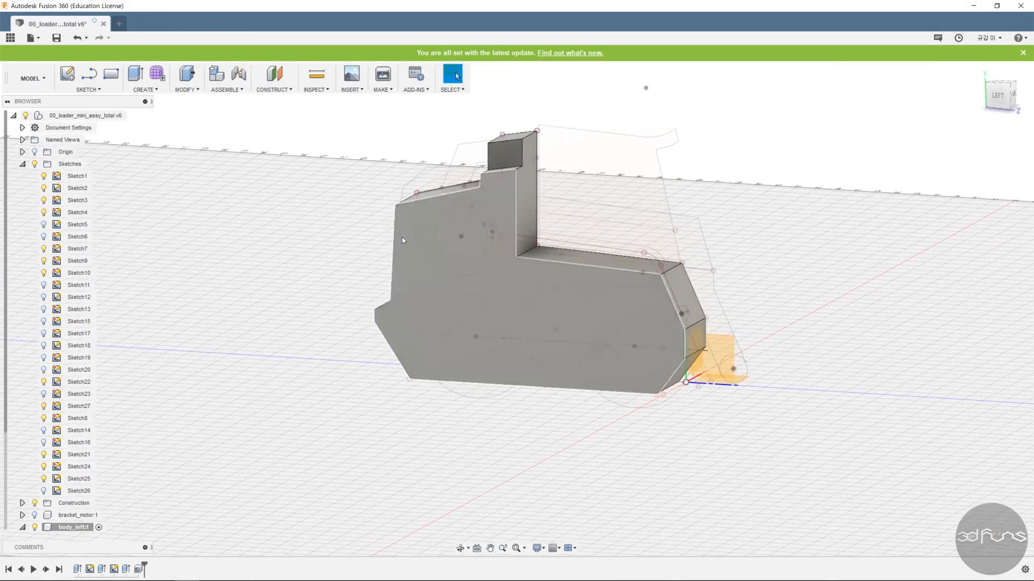
click(95, 92)
click(93, 102)
click(404, 343)
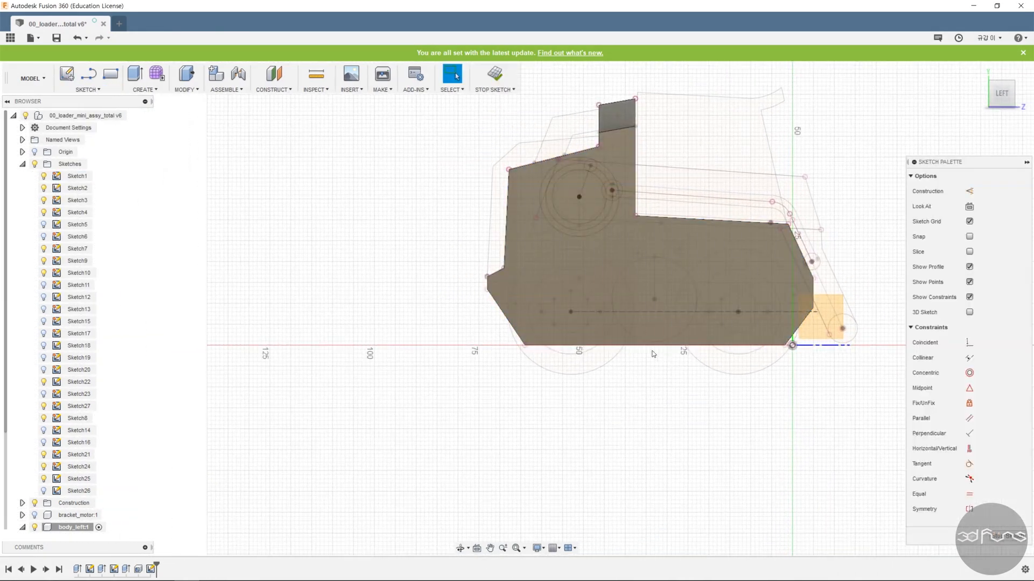
scroll(606, 344, up, 5)
key(c)
click(508, 292)
scroll(443, 295, down, 2)
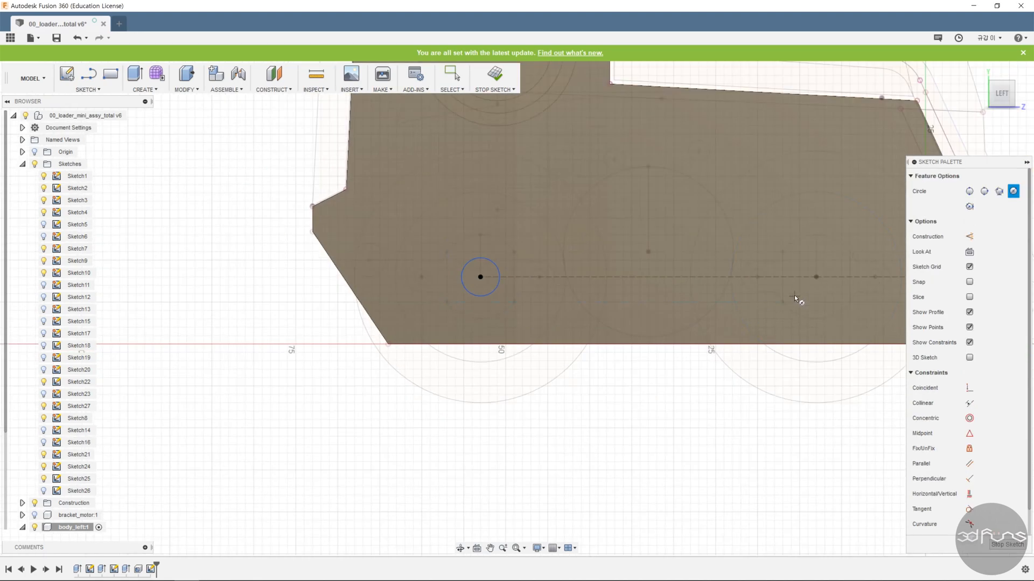
click(816, 277)
click(825, 293)
scroll(809, 327, down, 2)
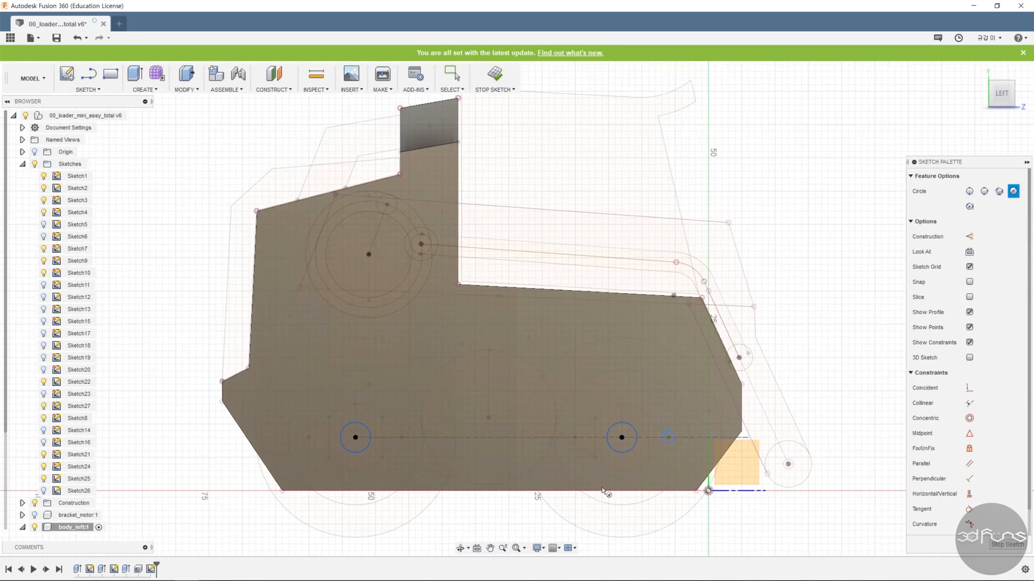
key(Escape)
Set the rear circle's diameter to 7.5 mm, make the front circle equal to it, and finish the sketch.
click(368, 428)
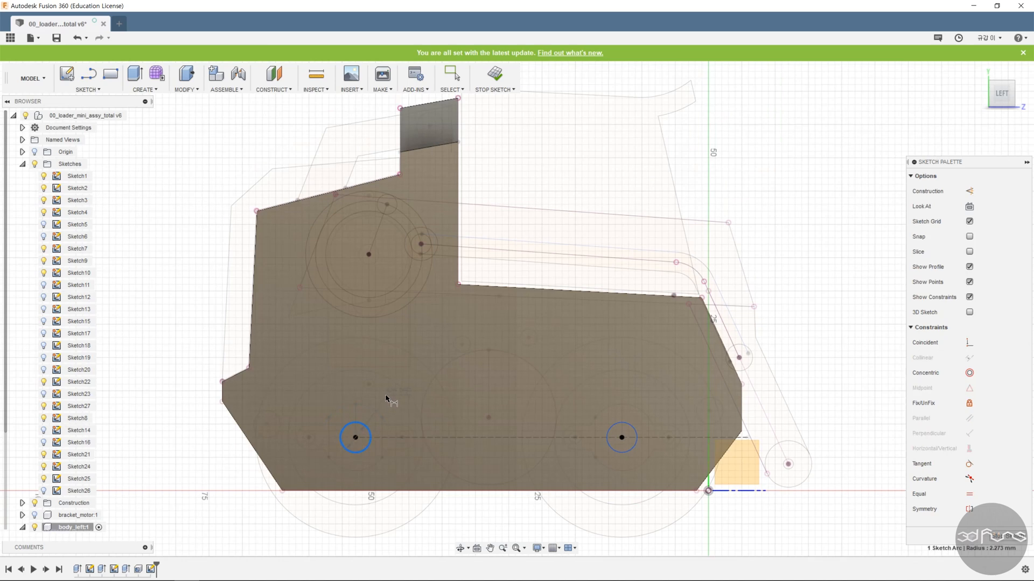
click(383, 515)
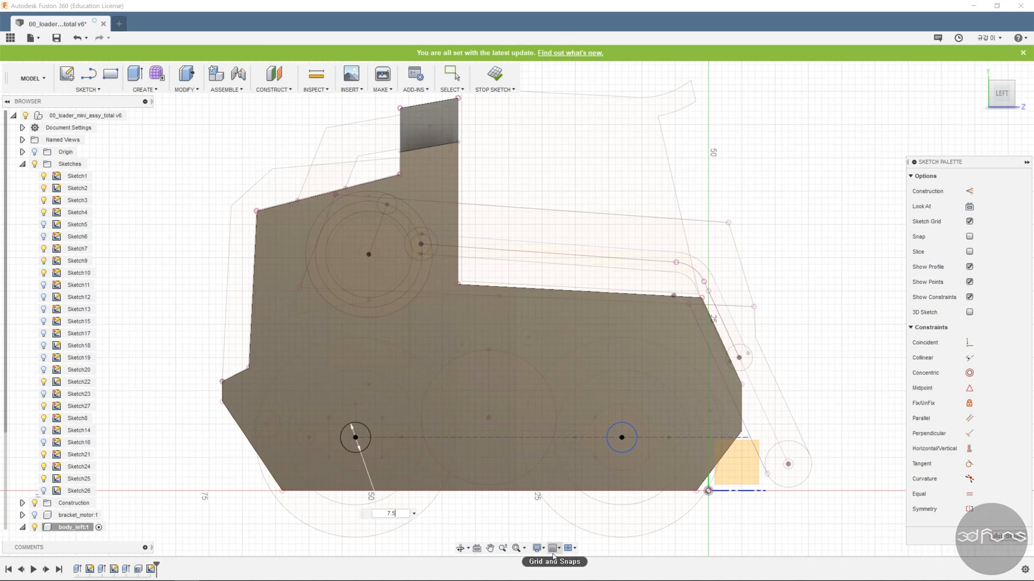
key(Return)
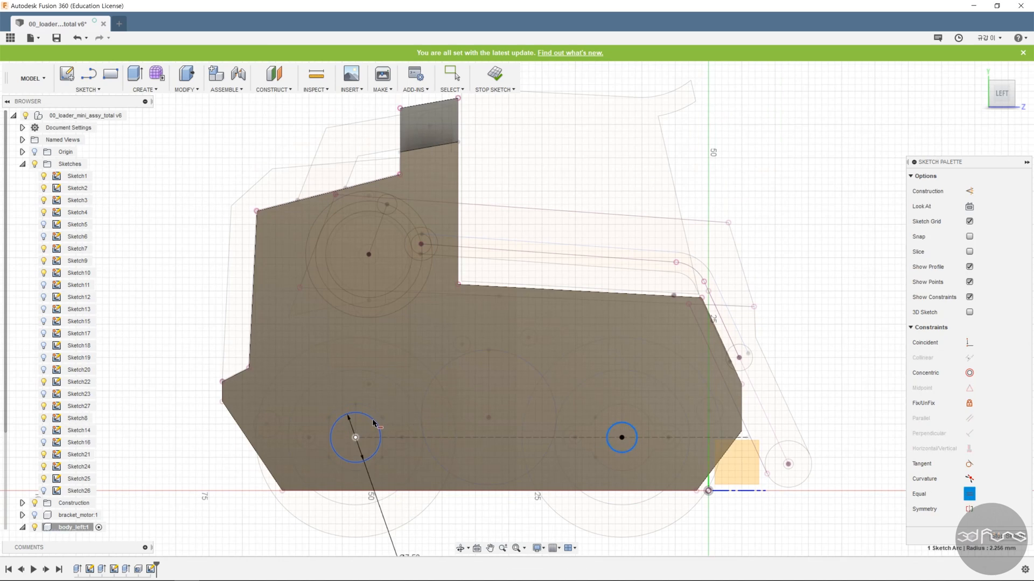
click(626, 428)
scroll(614, 431, down, 2)
click(494, 74)
Cut both axle circles through the body by extruding them with the extent set to All.
click(135, 74)
click(446, 426)
click(619, 437)
shift+middle_drag(582, 487, 501, 517)
drag(541, 452, 669, 428)
click(984, 224)
click(977, 261)
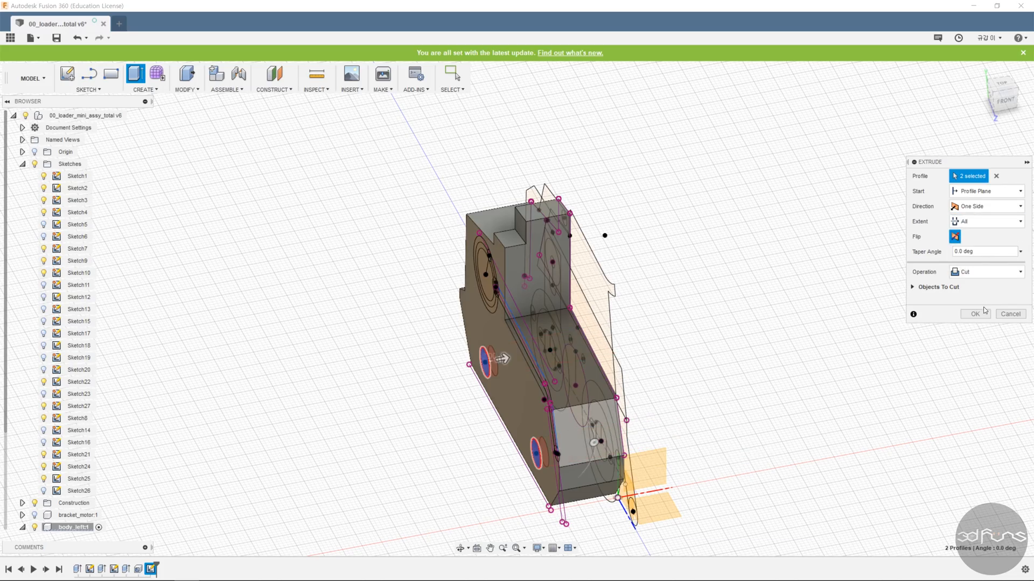
click(977, 314)
Start another sketch on the outer side face and draw a circle about 25 mm in diameter around each axle hole.
shift+middle_drag(724, 381, 776, 331)
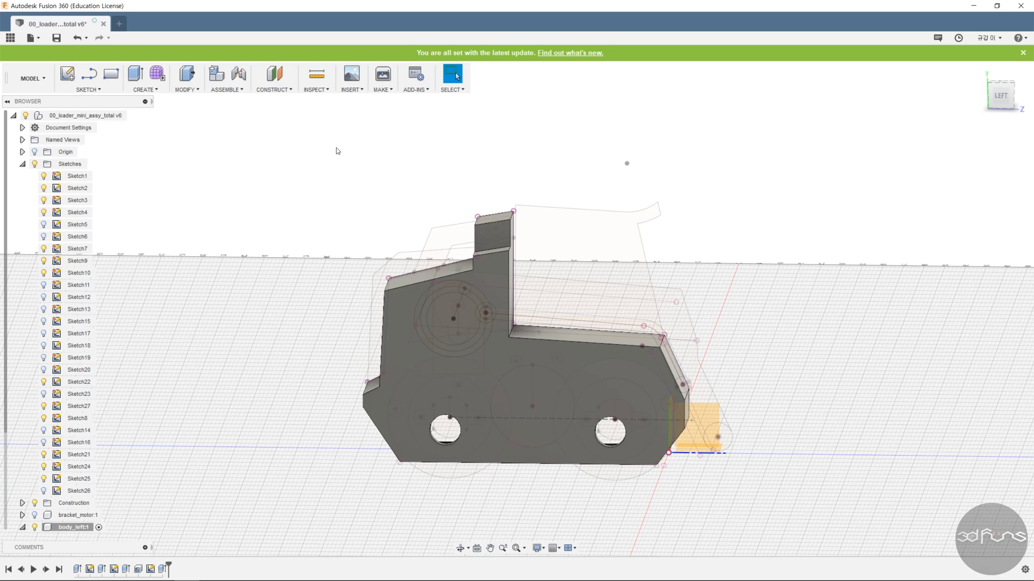
click(84, 89)
click(85, 101)
click(402, 364)
scroll(591, 404, up, 3)
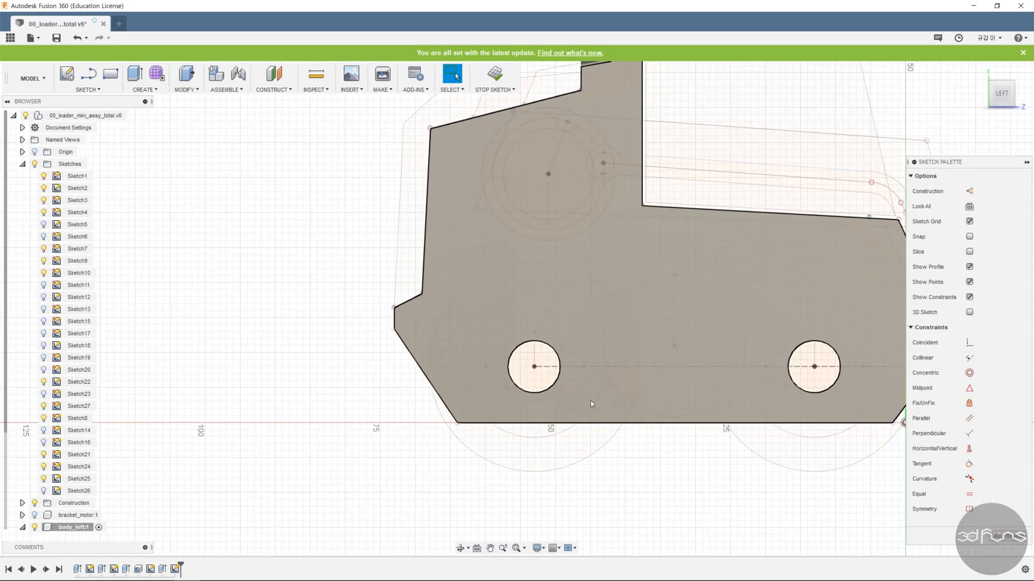
scroll(591, 404, up, 2)
key(c)
click(513, 353)
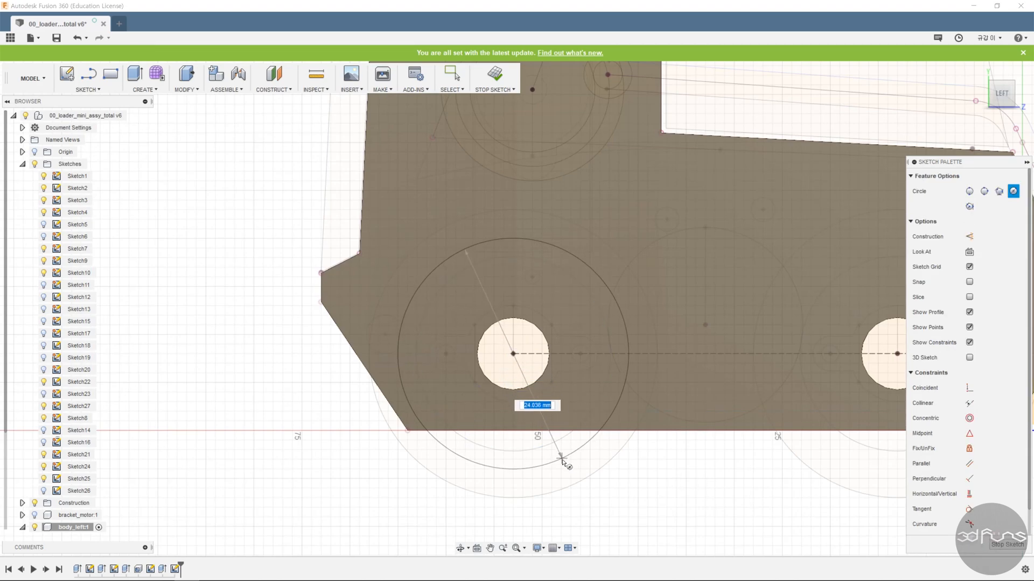
click(561, 457)
scroll(560, 458, down, 3)
click(774, 386)
click(853, 423)
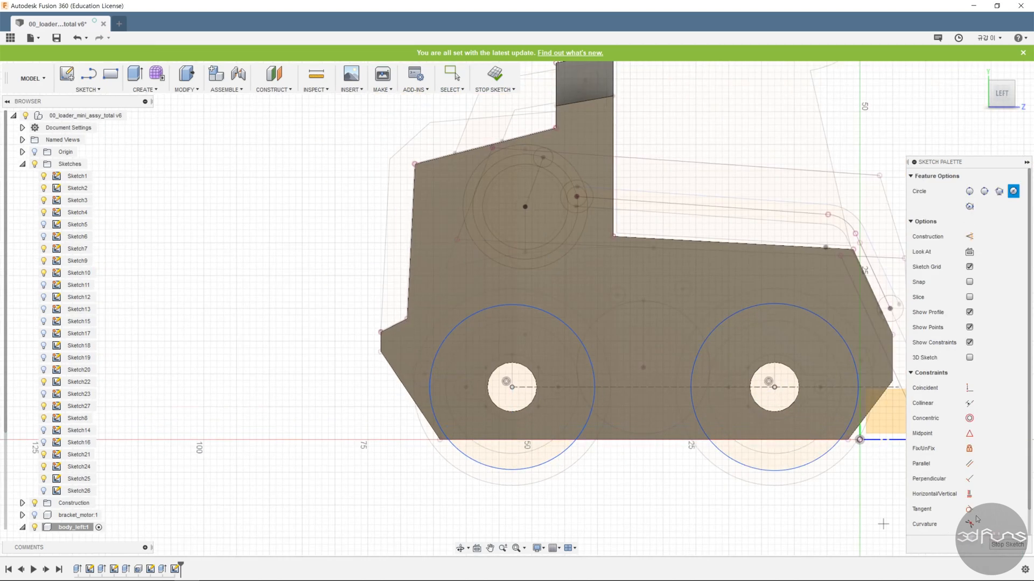
Make the two large circles equal and set their diameter to 23 mm.
click(969, 464)
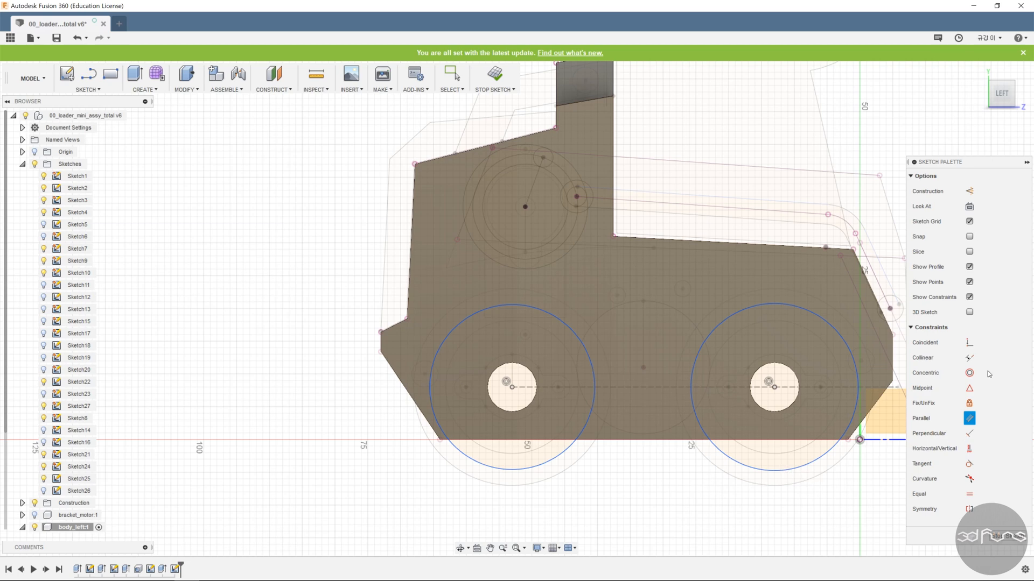
click(804, 465)
click(563, 452)
key(d)
click(464, 456)
click(404, 475)
text(23)
key(Return)
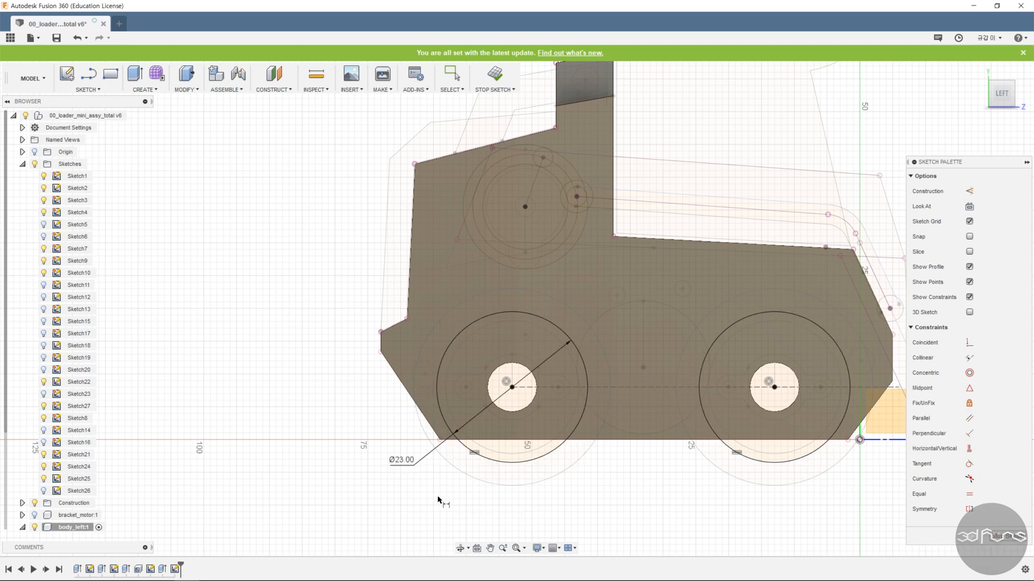
Draw a line joining the lowest points of the two large circles and make it tangent to them.
key(l)
click(515, 462)
click(773, 462)
click(969, 463)
click(597, 463)
click(564, 442)
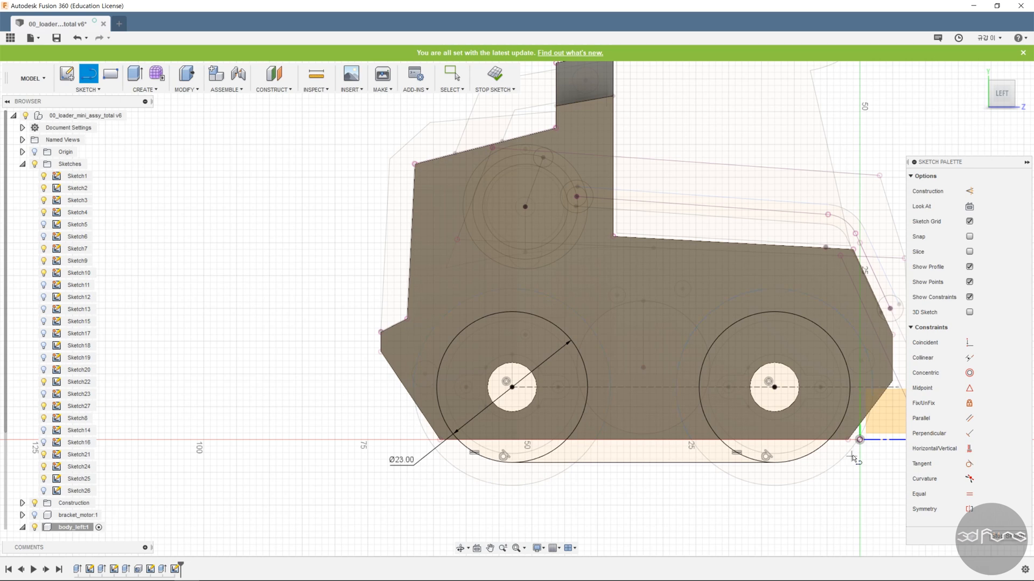
Draw a horizontal line from the origin along the body's lower edge, extending past its rear end.
click(860, 440)
click(392, 439)
key(Escape)
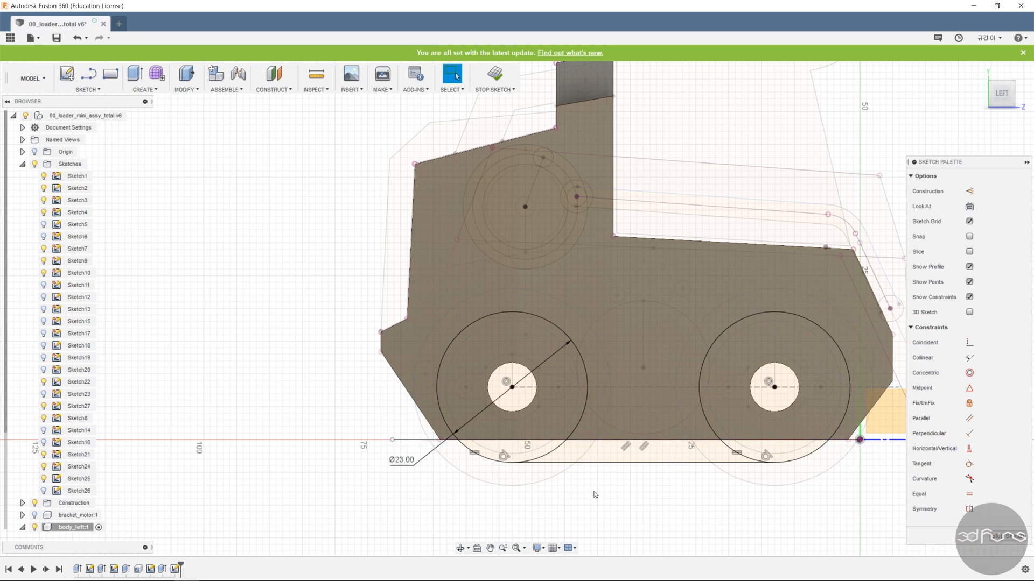
Trim the base line's overhang behind the body and the part of the rear circle above that line.
click(100, 90)
click(96, 256)
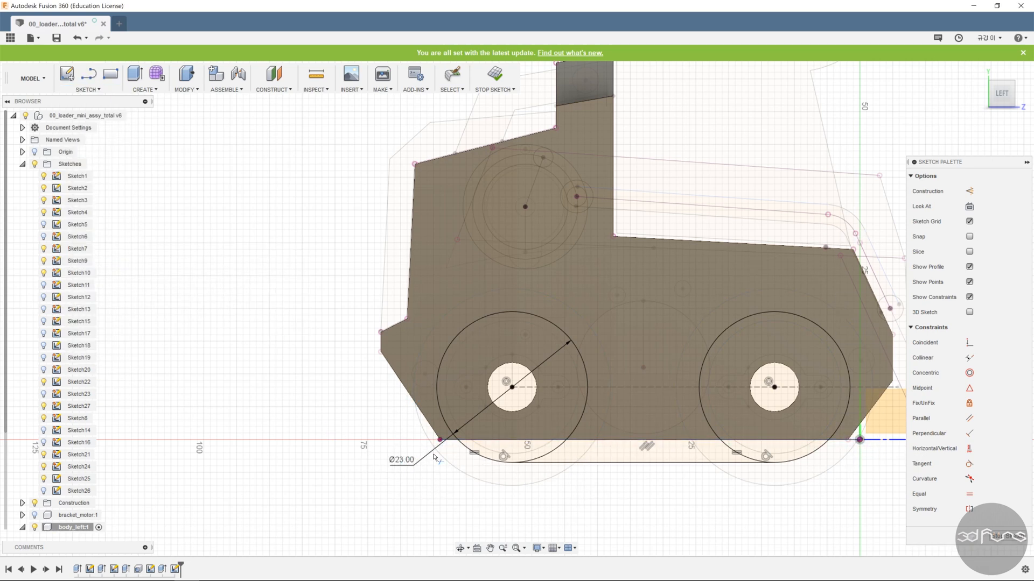
scroll(419, 451, up, 4)
click(569, 434)
scroll(563, 437, down, 3)
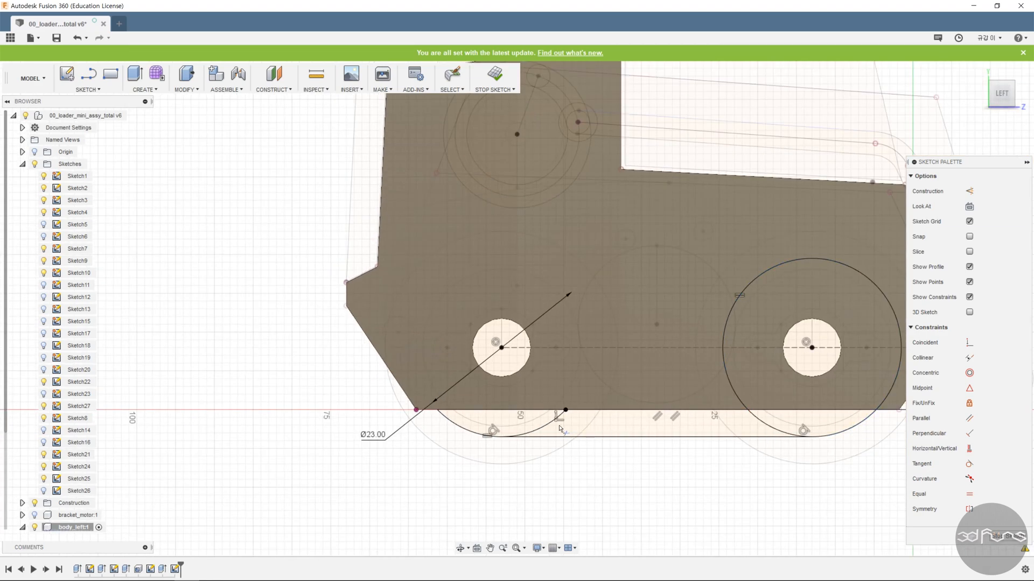
Undo the last trim on the rear circle and reposition its 23 mm diameter dimension below the body.
key(ctrl+z)
key(Escape)
mouse_move(373, 443)
mouse_down()
mouse_move(350, 398)
mouse_move(531, 492)
mouse_move(549, 477)
mouse_up()
Trim the front circle above the base line and the base line's overhang at the front, then finish the sketch.
click(109, 94)
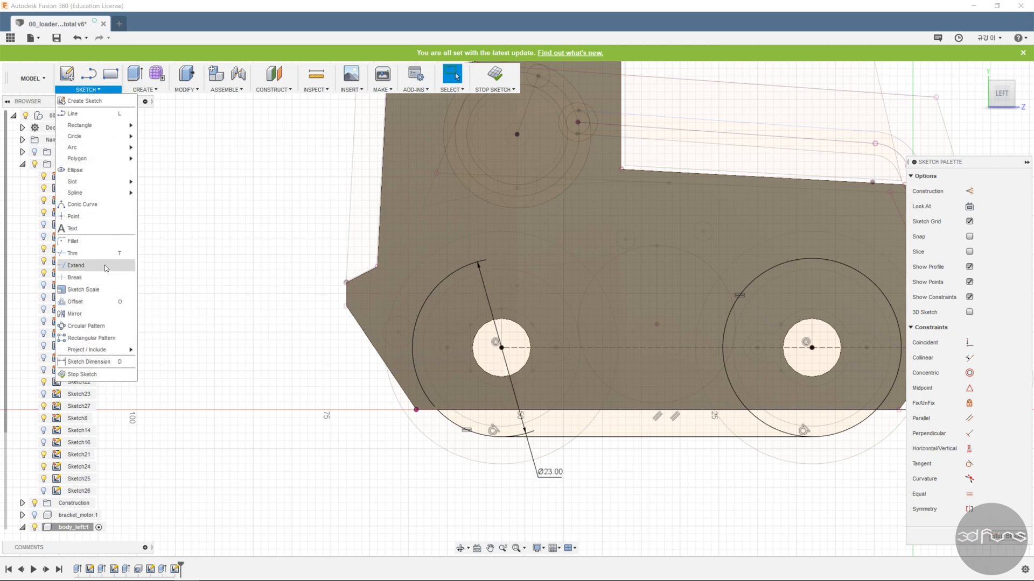
click(105, 267)
click(733, 391)
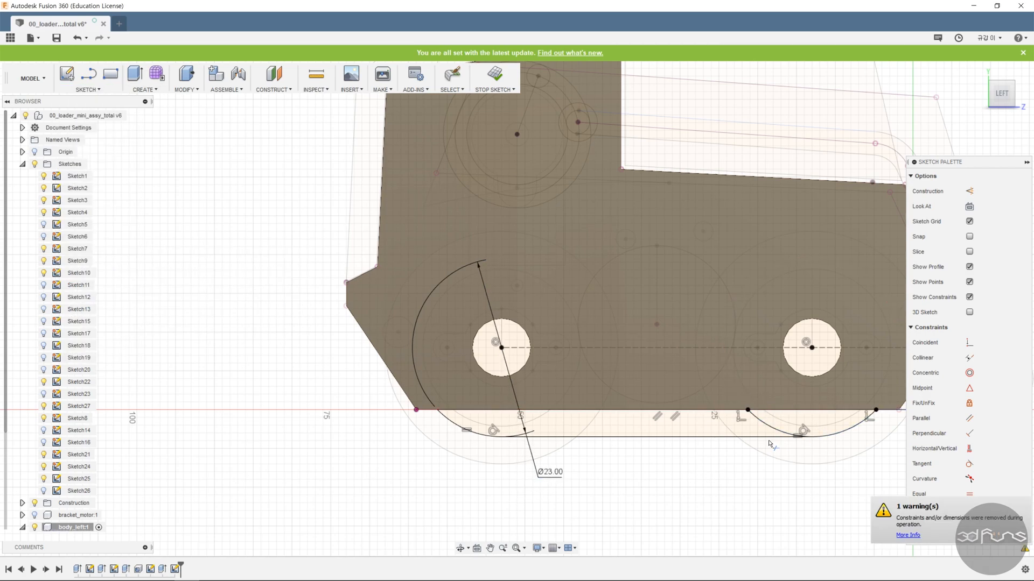
scroll(666, 458, down, 3)
scroll(816, 424, up, 2)
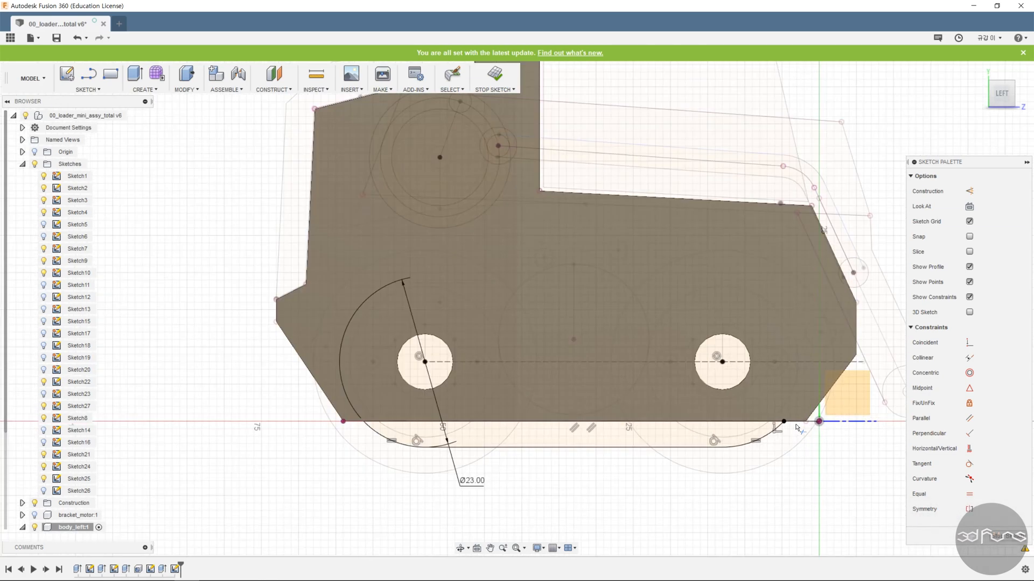
click(803, 423)
scroll(724, 454, down, 2)
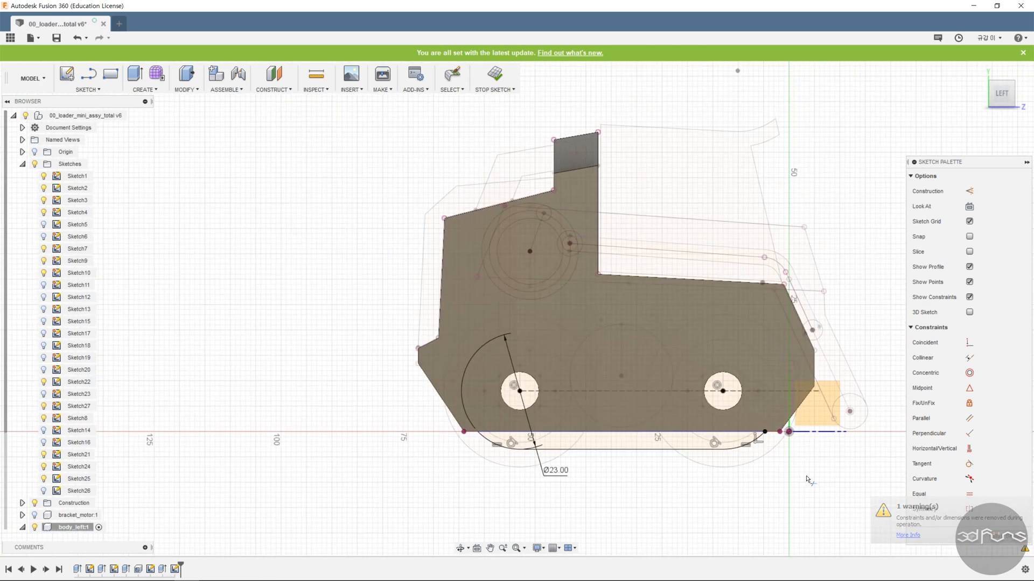
click(494, 75)
Extrude the rounded strip profile beneath the body 12 mm toward the open side and join it to the body.
mouse_move(712, 435)
shift+middle_down()
mouse_move(706, 461)
mouse_move(739, 490)
shift+middle_up()
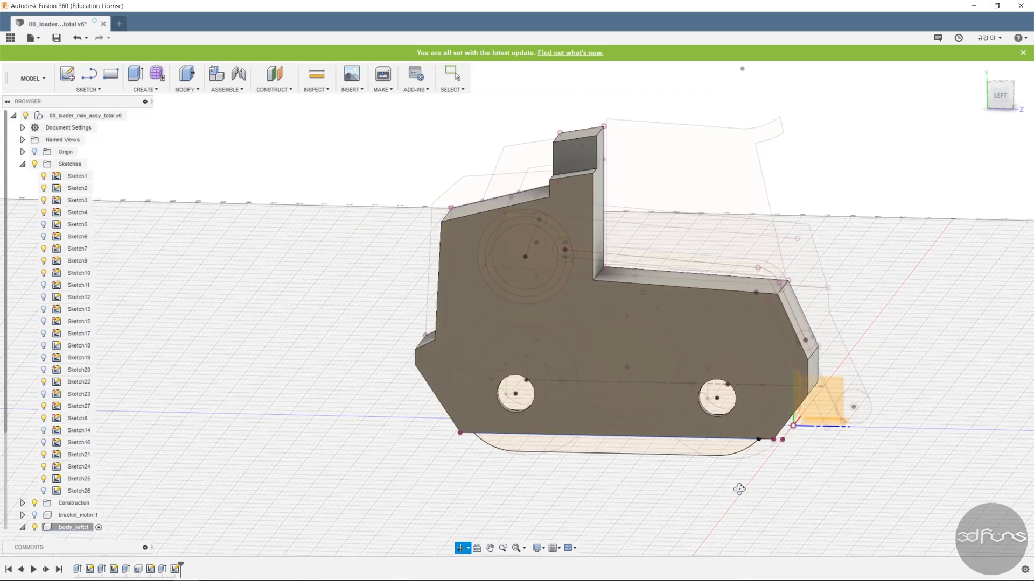
scroll(619, 459, up, 3)
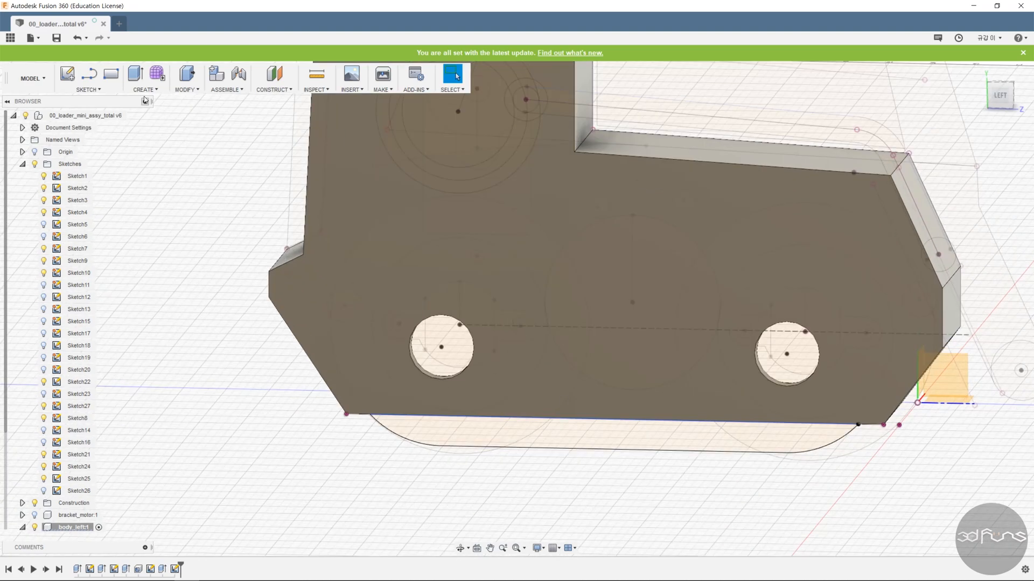
key(e)
click(580, 444)
scroll(553, 460, down, 3)
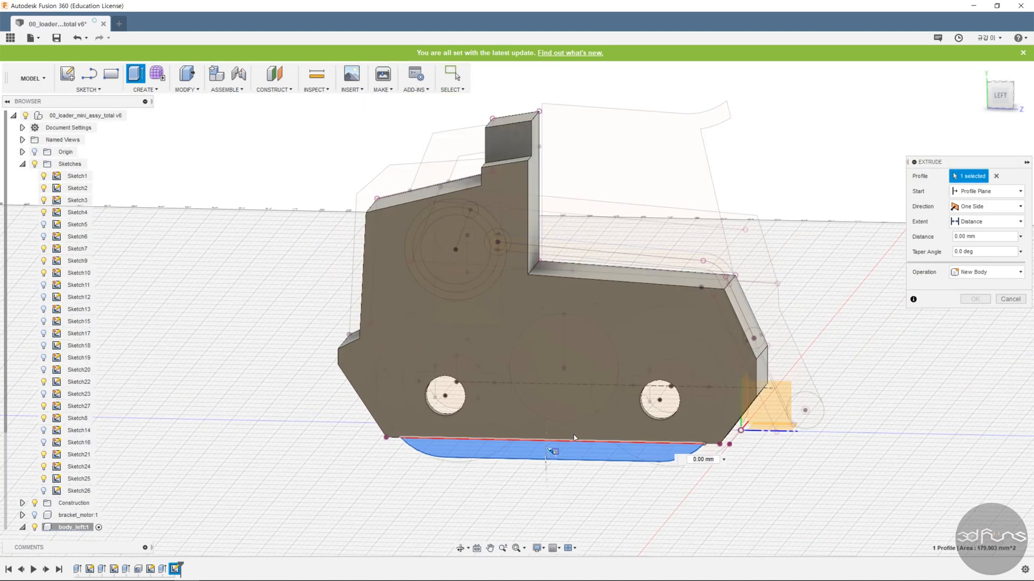
shift+middle_drag(549, 454, 479, 474)
drag(524, 434, 732, 454)
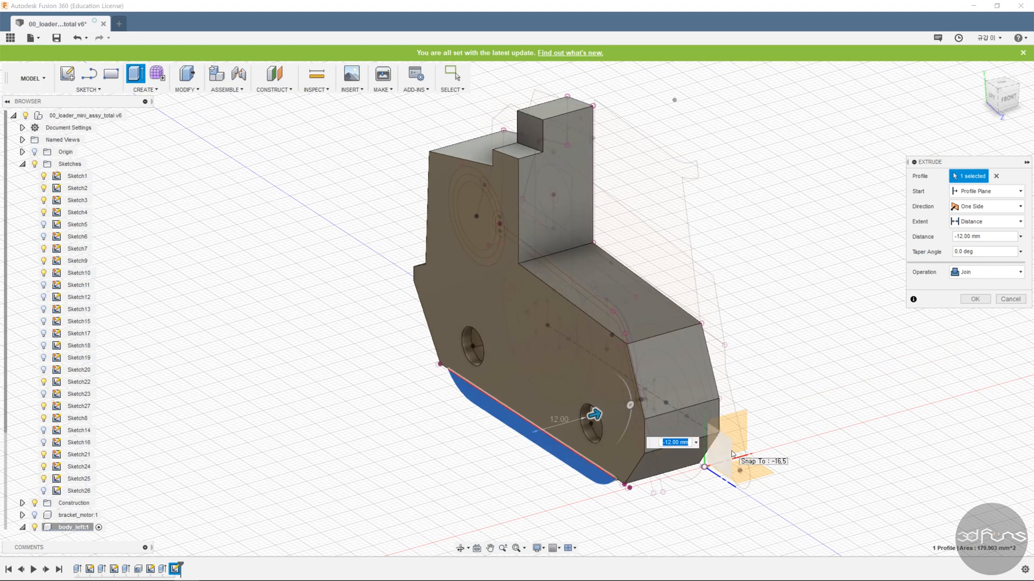
key(Return)
Edit the axle-hole sketch, add a 2.3 mm circle on the middle gear's centre point, and finish the sketch.
shift+middle_drag(727, 450, 705, 367)
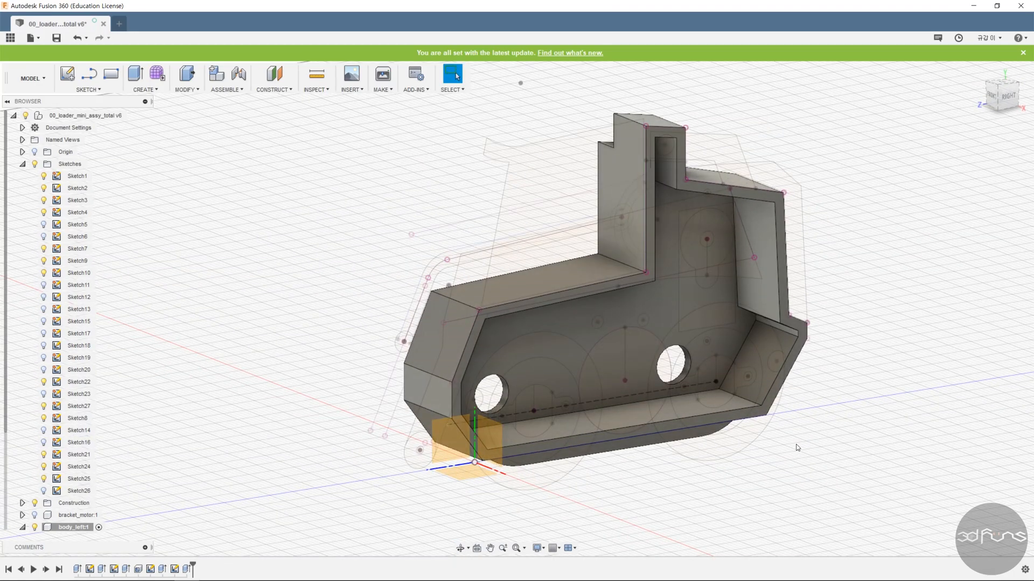
shift+middle_drag(319, 412, 274, 506)
right_click(150, 569)
click(177, 480)
scroll(517, 414, up, 5)
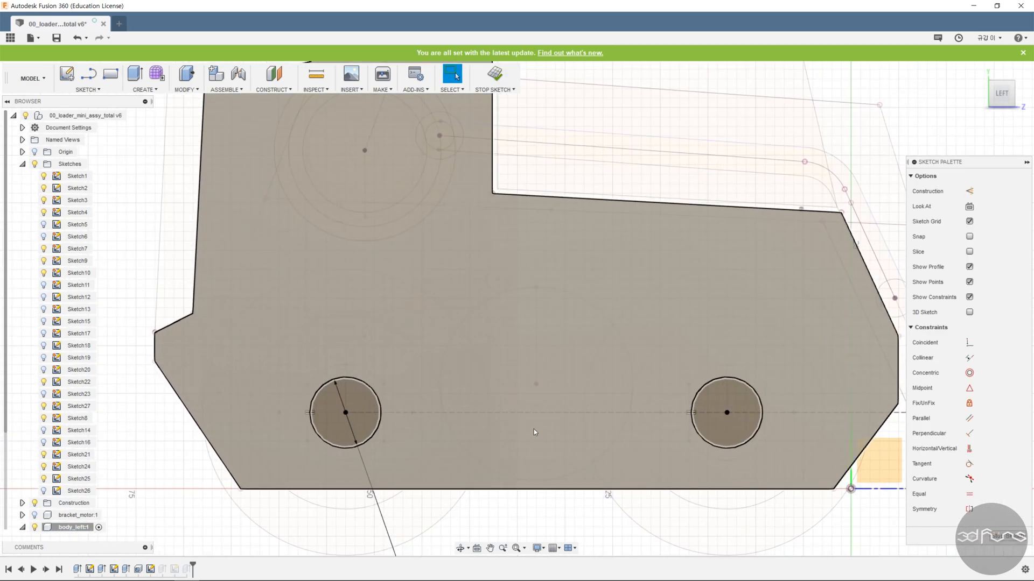
click(535, 384)
text(2.3)
key(Return)
click(1003, 540)
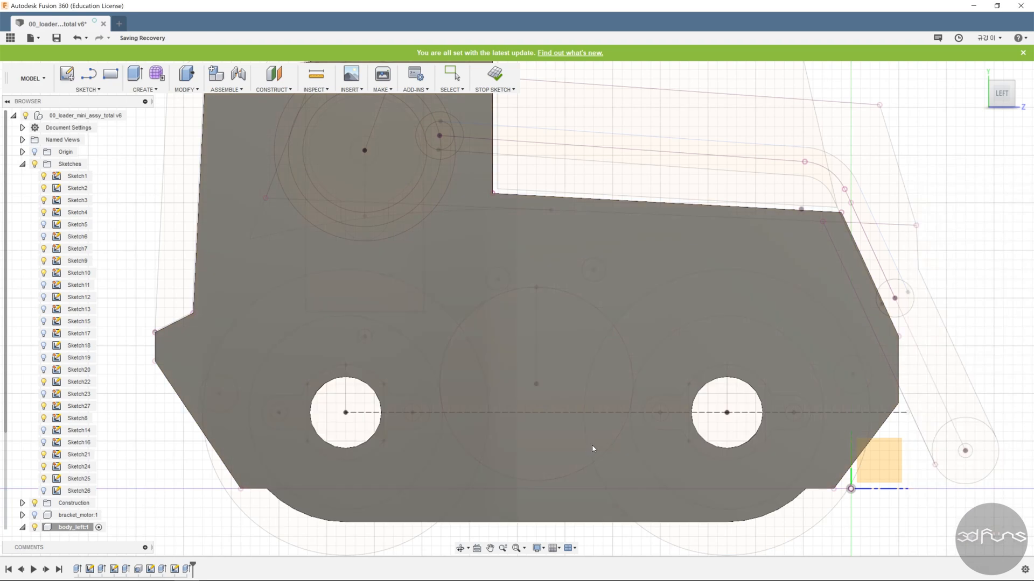
Edit the axle-hole cut to include the small middle circle as an additional profile.
scroll(615, 533, down, 3)
right_click(162, 569)
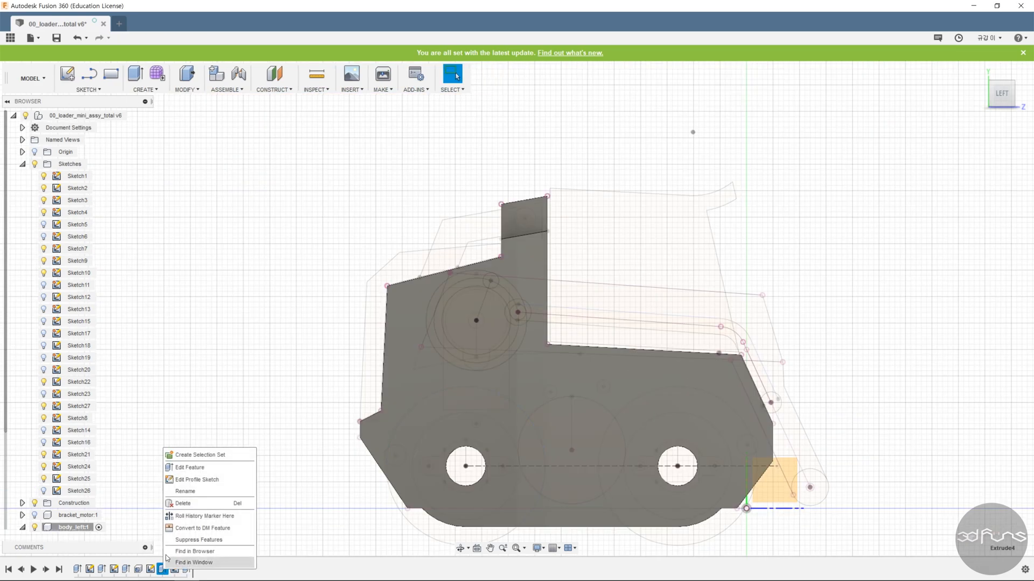
click(193, 468)
scroll(579, 428, up, 5)
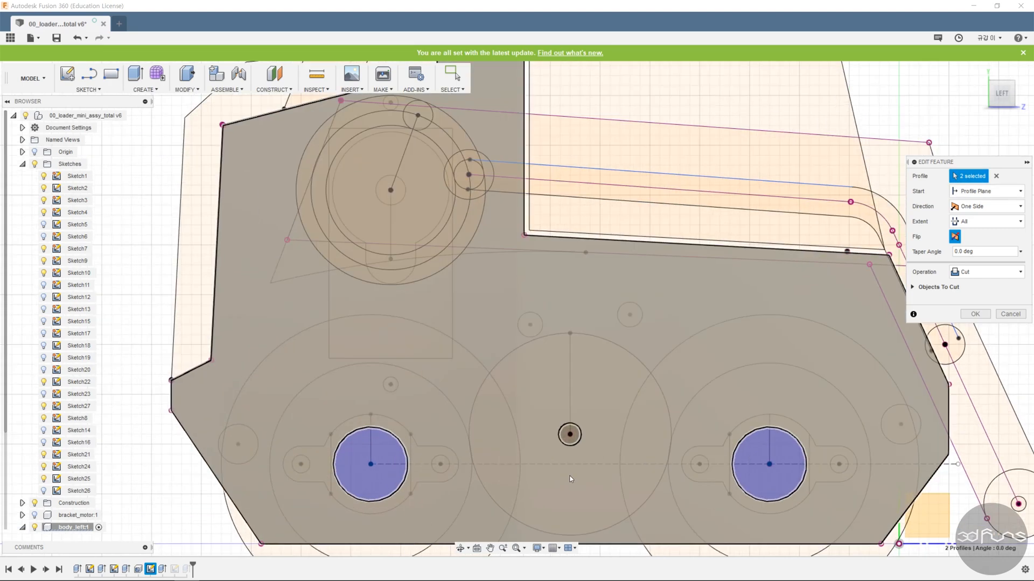
click(579, 427)
scroll(579, 427, down, 5)
click(976, 329)
Start a sketch on the shell's inner side face and draw large circles centred on the three holes, the middle and rear ones about 32 and 33 mm.
scroll(891, 388, down, 2)
shift+middle_drag(892, 388, 449, 292)
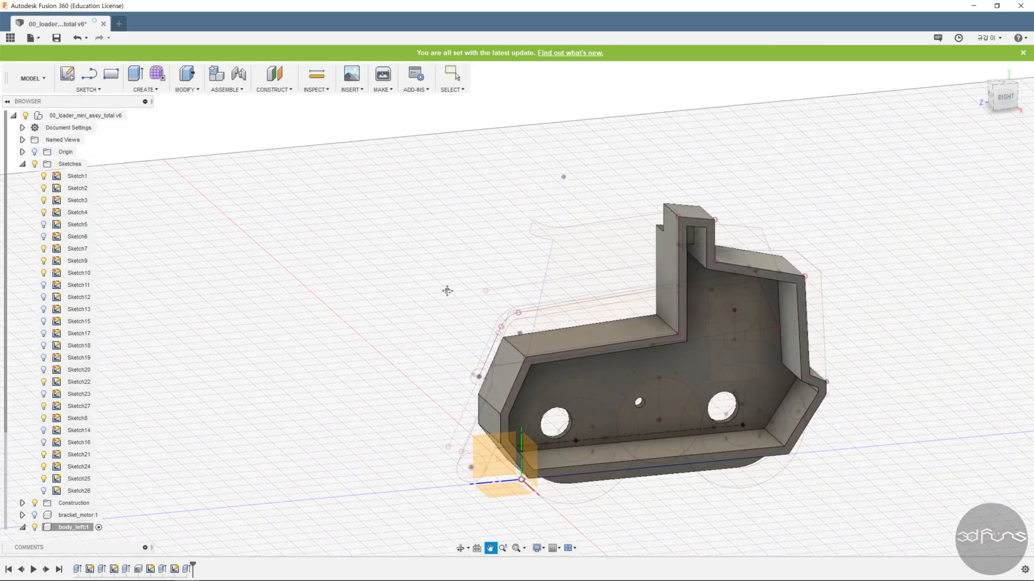
click(89, 89)
click(81, 99)
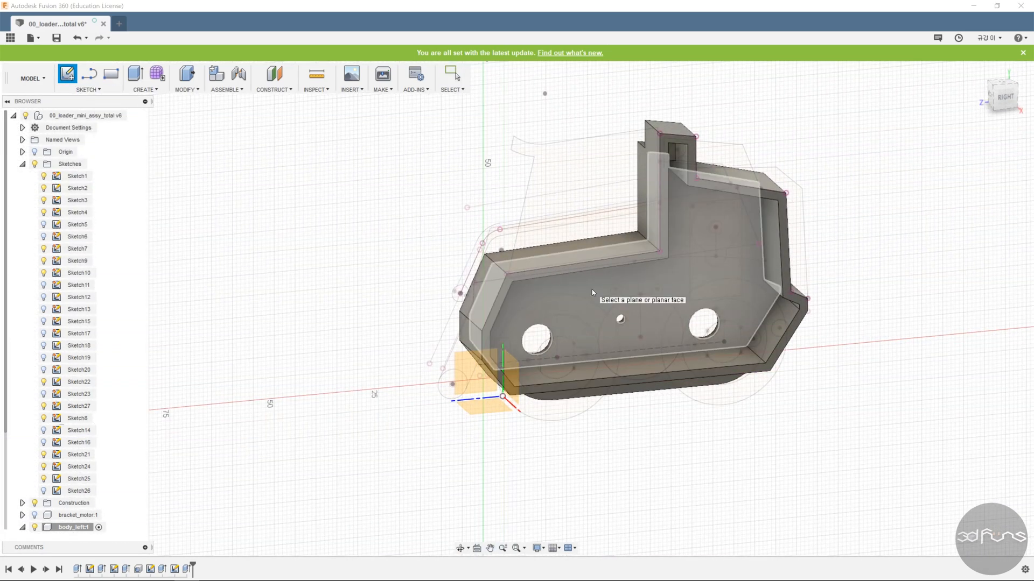
click(592, 289)
scroll(447, 366, up, 4)
key(c)
click(481, 347)
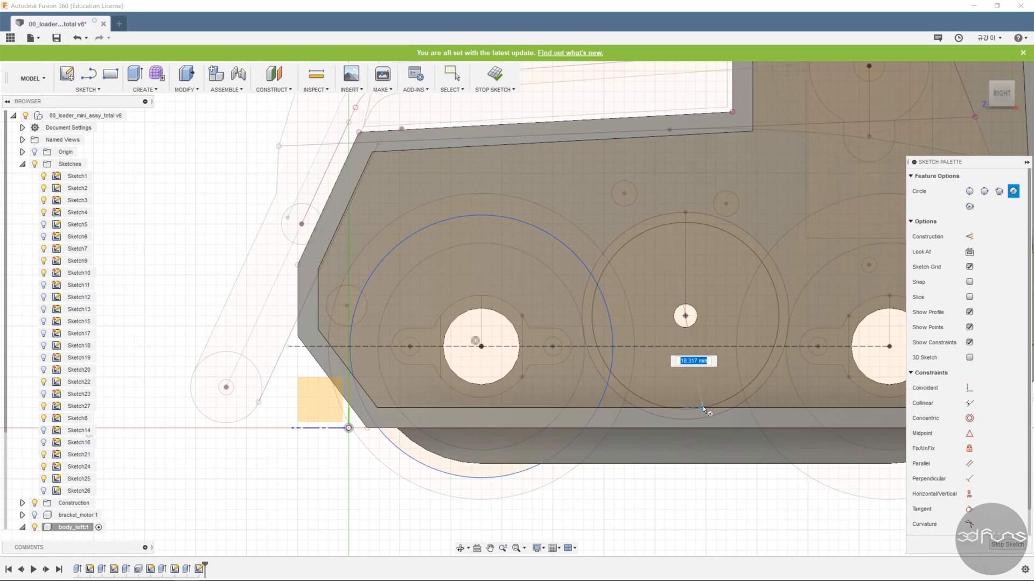
click(711, 479)
scroll(587, 393, down, 3)
click(793, 361)
click(829, 471)
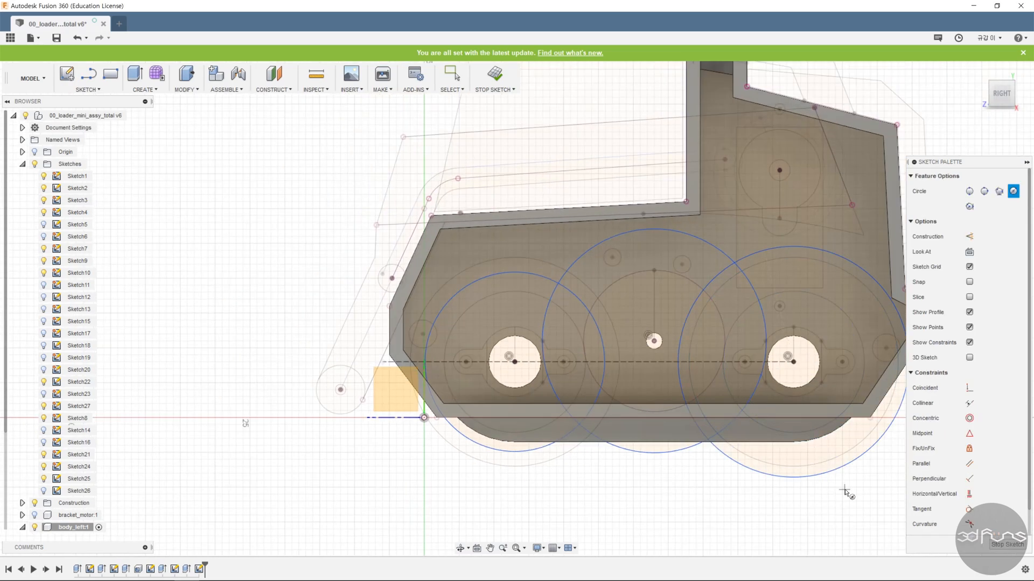
Make the two outer circles equal and set their diameter to 21 mm.
key(Escape)
click(969, 494)
click(781, 476)
click(570, 433)
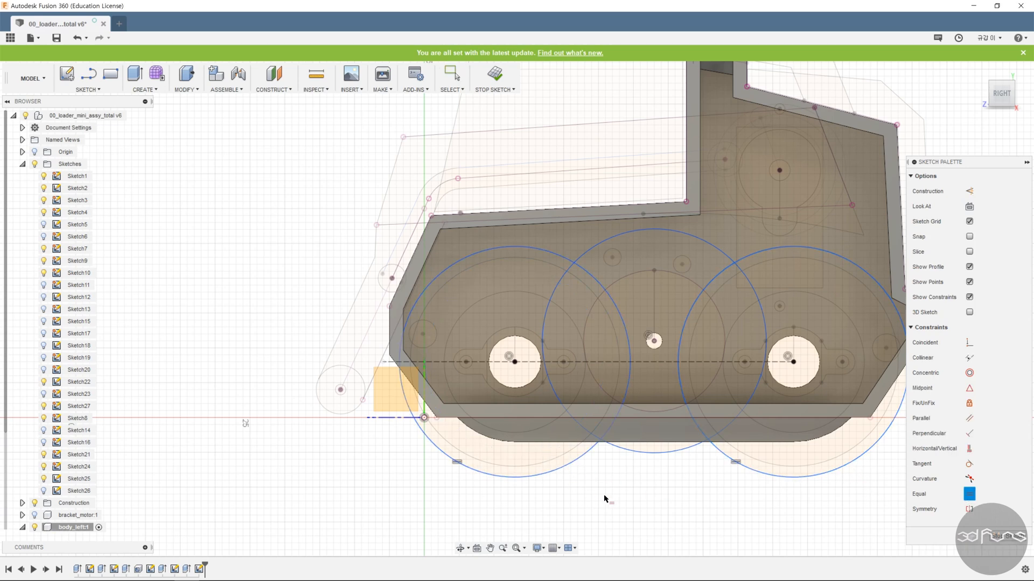
key(Escape)
click(445, 460)
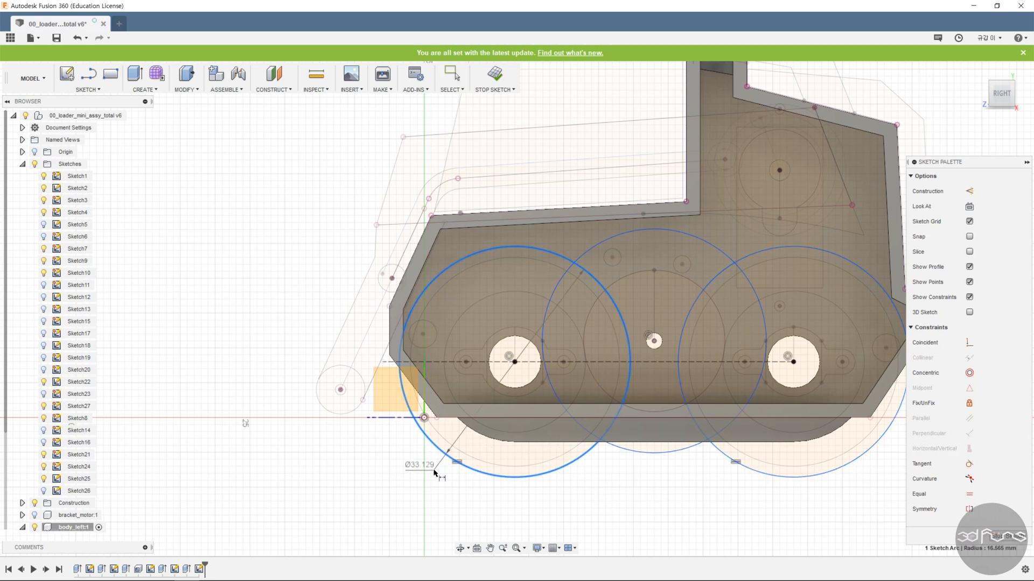
click(444, 481)
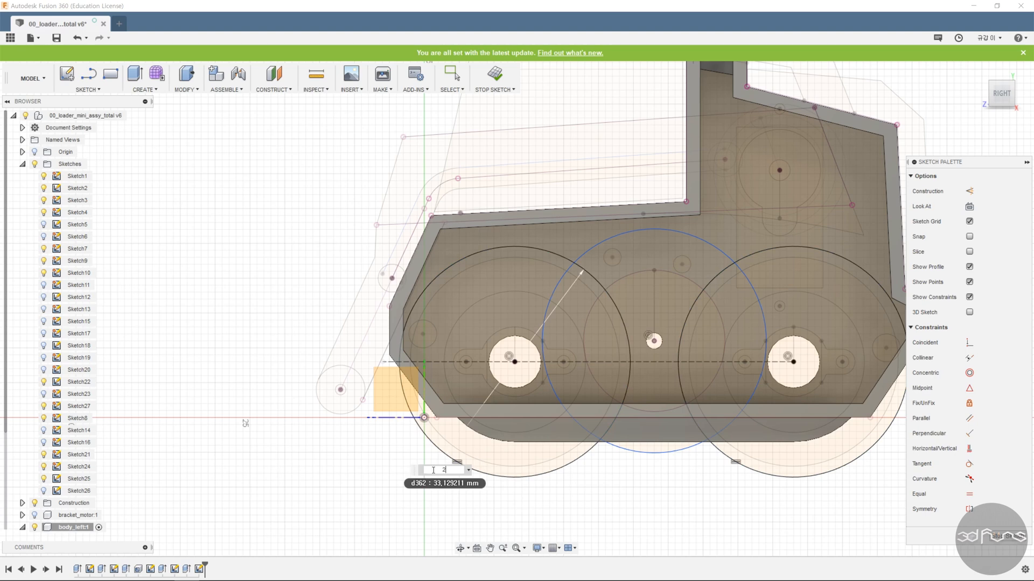
Set the middle circle's diameter to 26 mm.
click(667, 454)
click(691, 464)
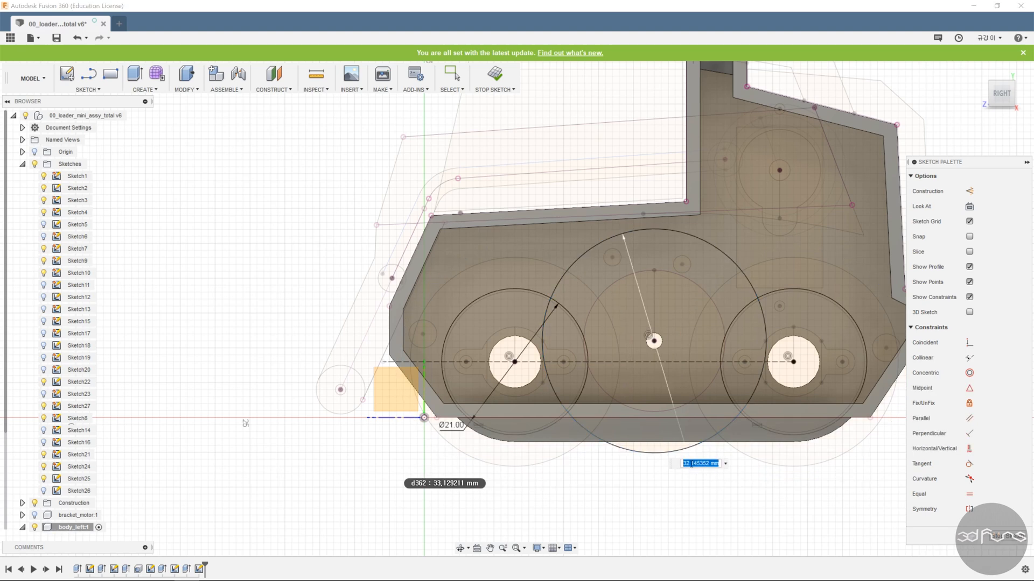
key(Return)
key(Escape)
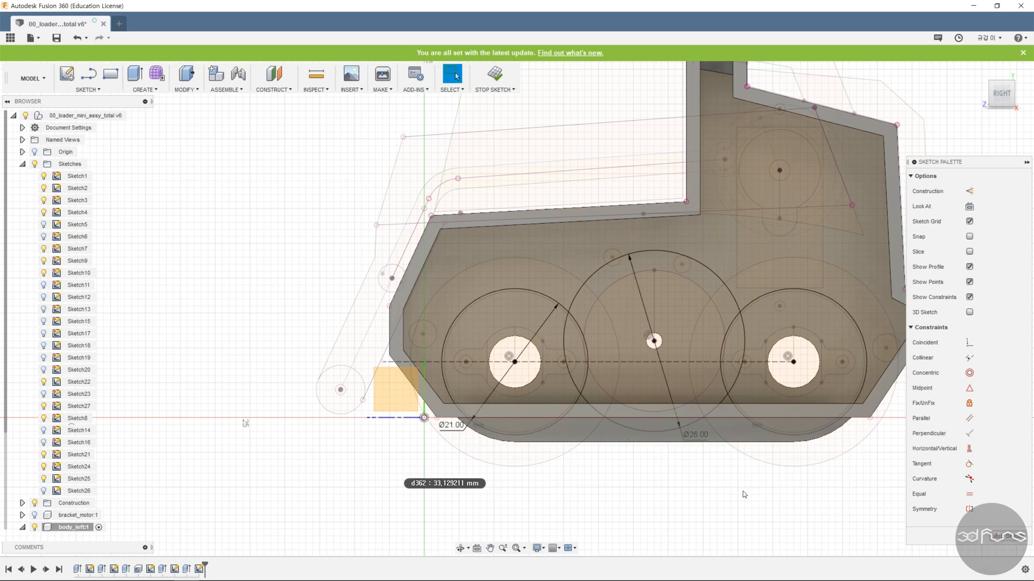
Draw a horizontal line along the shell's lower inner edge from the front inner corner and trim its overhang past the rear inner corner.
key(l)
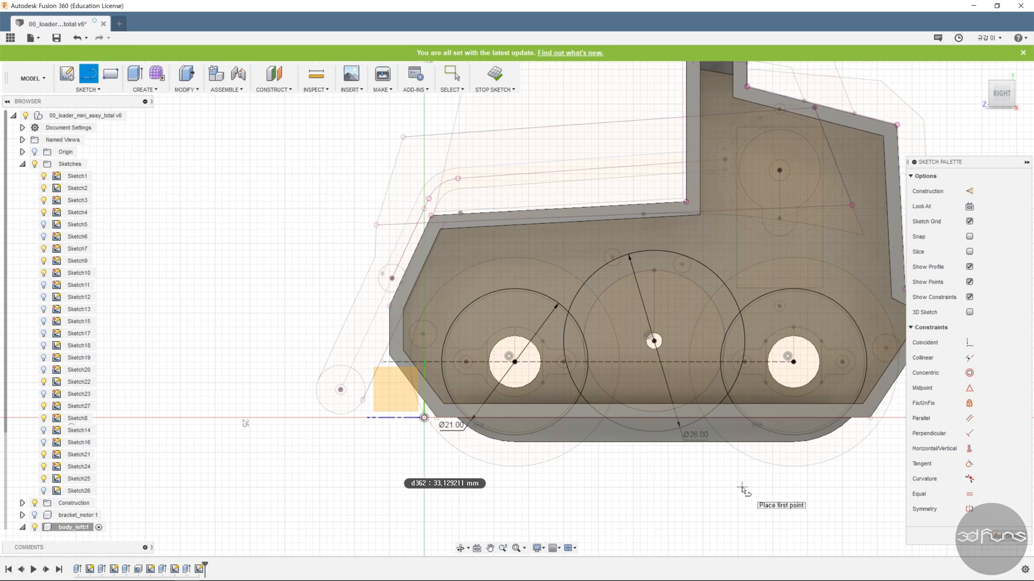
scroll(498, 396, up, 4)
click(386, 413)
scroll(405, 423, down, 4)
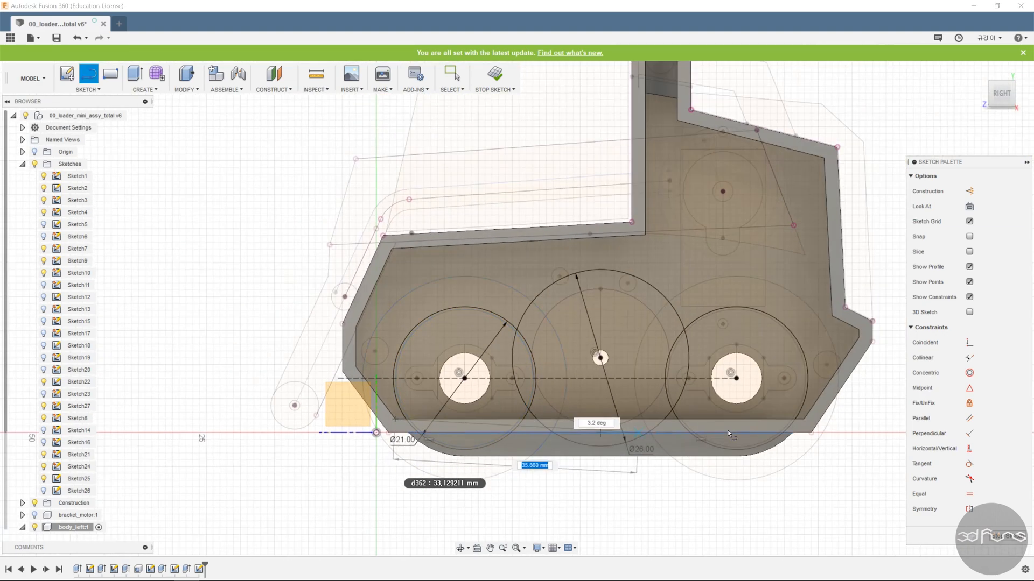
click(881, 419)
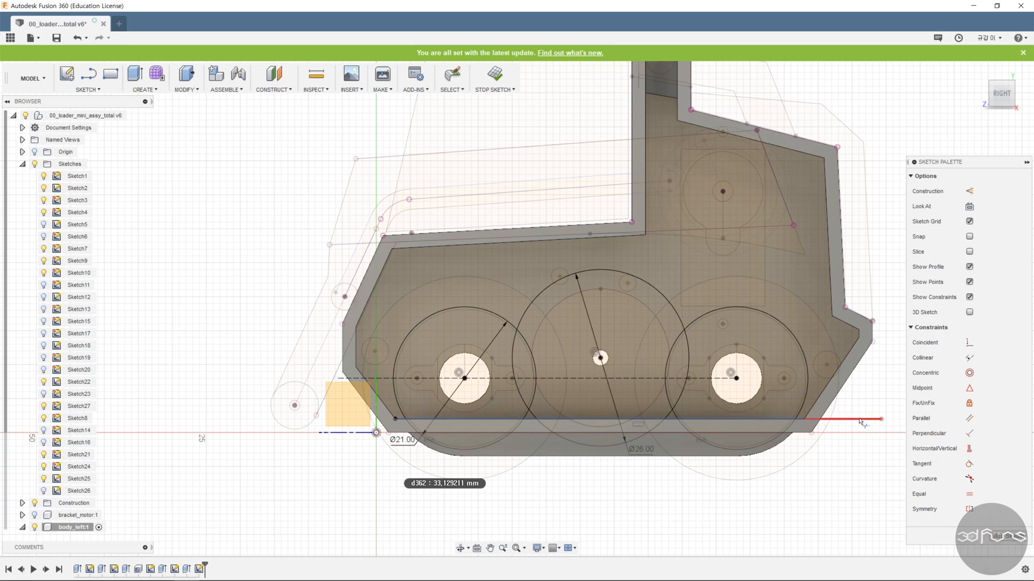
scroll(860, 421, up, 3)
click(207, 418)
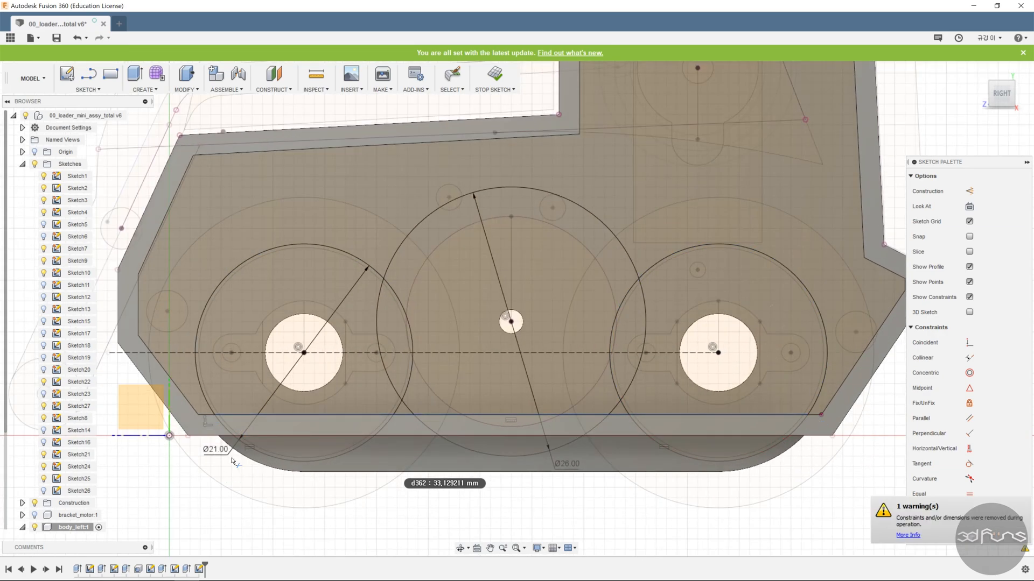
key(Escape)
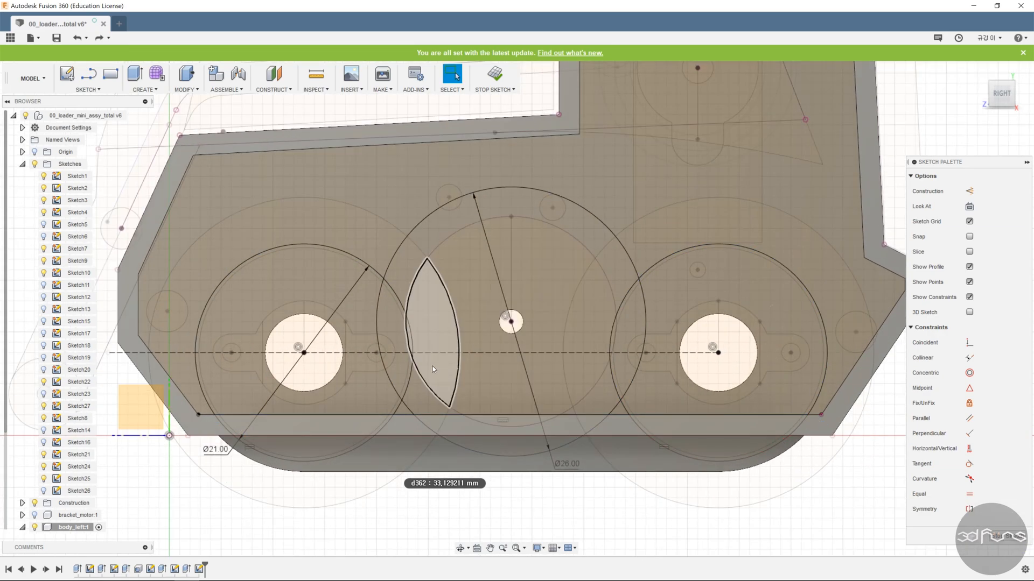
Trim the overlapping and upper arcs of the three circles so their lower arcs meet in peaks, then finish the sketch.
click(223, 284)
click(376, 305)
click(402, 304)
click(421, 222)
click(632, 284)
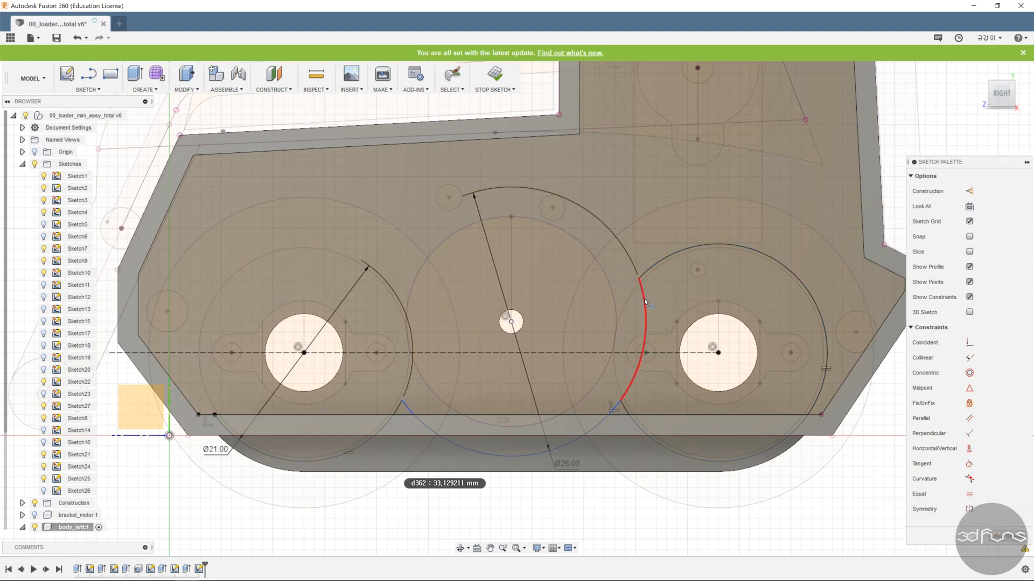
click(645, 303)
scroll(623, 403, up, 3)
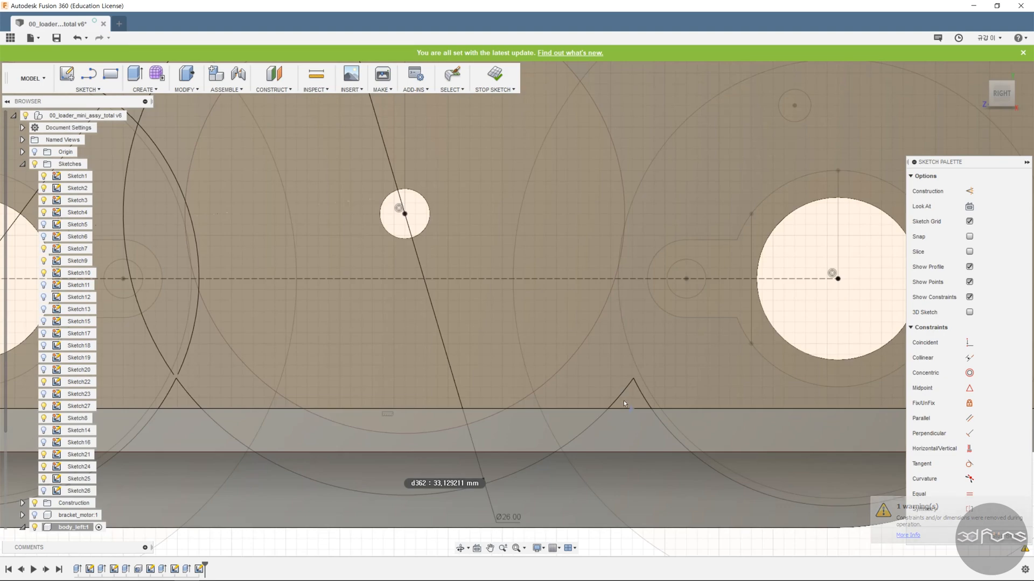
scroll(622, 396, down, 5)
click(494, 77)
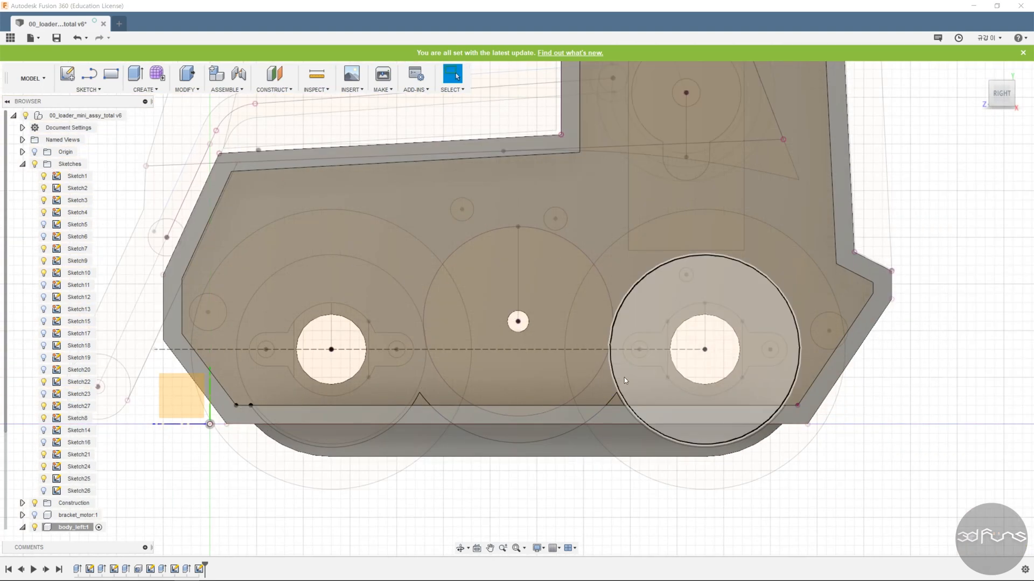
Extrude the three circular-segment profiles below the inner floor line as a cut into the thickened bottom of the body.
scroll(810, 454, down, 2)
shift+middle_drag(810, 455, 802, 450)
key(e)
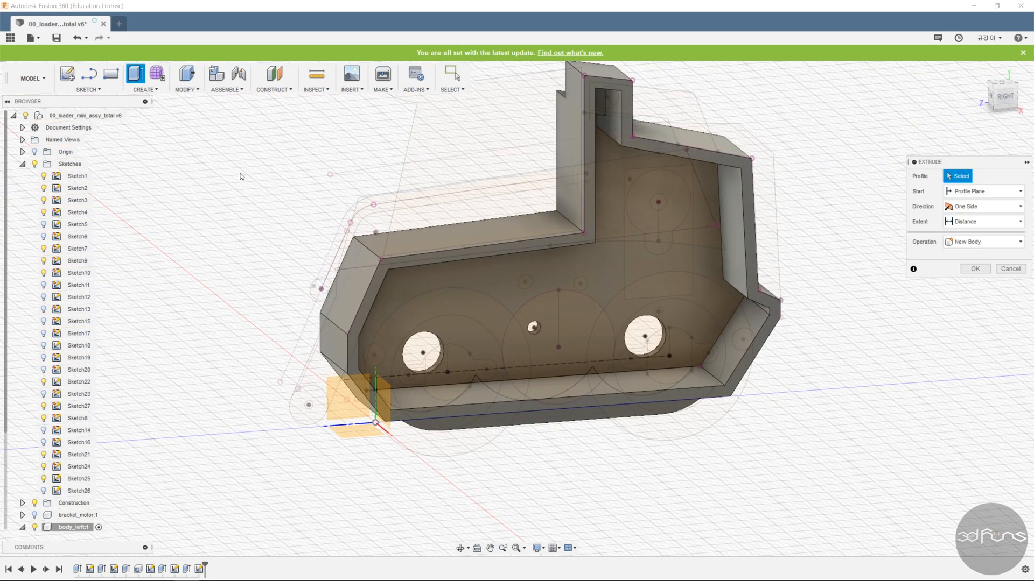
scroll(447, 406, up, 3)
drag(447, 408, 466, 435)
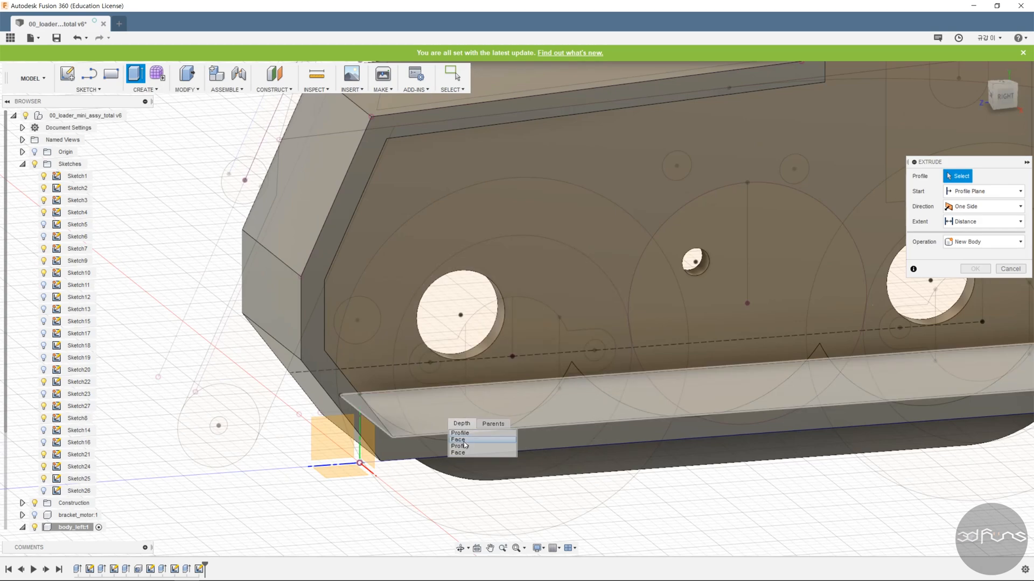
click(465, 445)
click(715, 388)
scroll(715, 388, down, 2)
scroll(800, 382, up, 1)
click(802, 383)
scroll(802, 383, down, 2)
scroll(737, 307, down, 1)
shift+middle_drag(738, 307, 834, 350)
click(981, 272)
click(980, 299)
drag(657, 299, 674, 312)
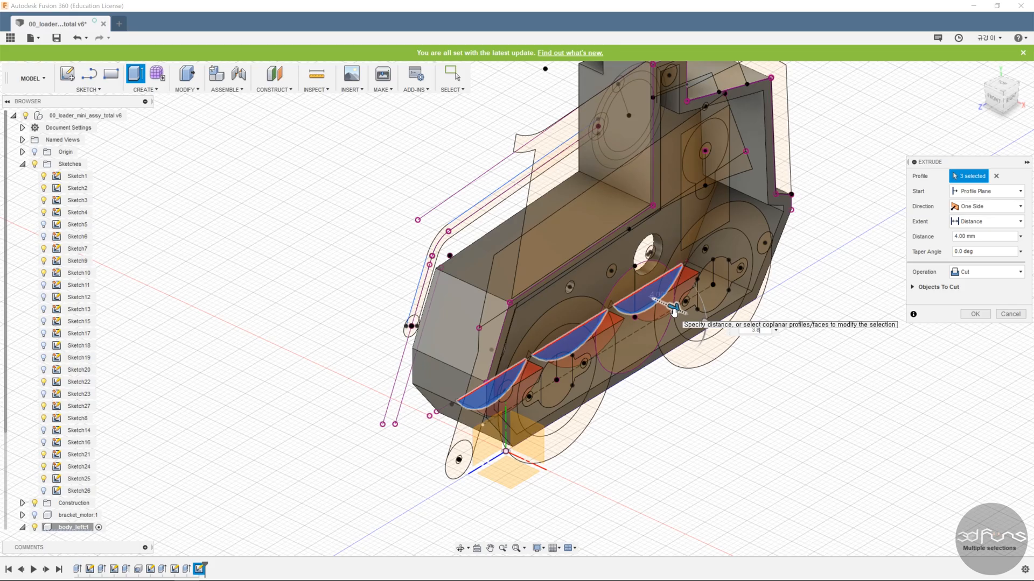
click(973, 317)
Expand body_left's sketches and show Sketch5 again so that its circular-segment profiles can be reused.
shift+middle_drag(855, 401, 759, 404)
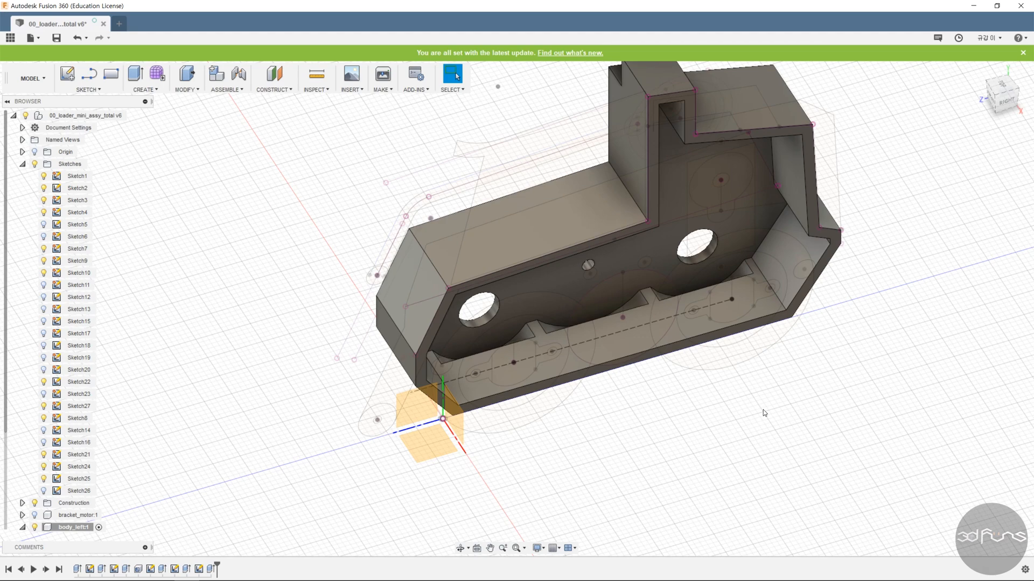
click(22, 164)
click(31, 237)
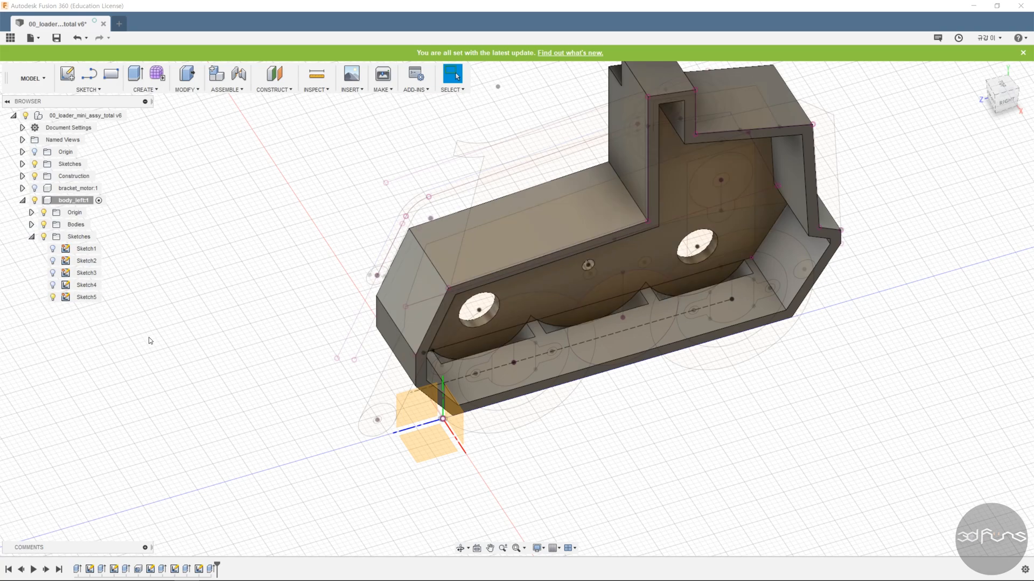
click(93, 298)
shift+middle_drag(229, 393, 240, 362)
click(249, 359)
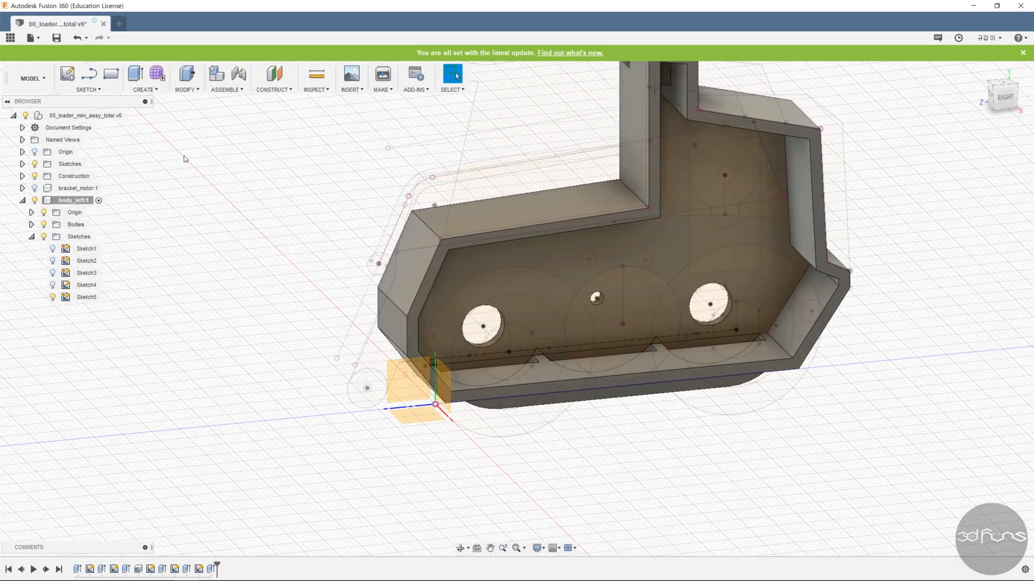
Extrude the front and rear circular-segment profiles of Sketch5 as a deeper cut into the thickened bottom.
click(136, 81)
scroll(482, 376, up, 3)
click(480, 376)
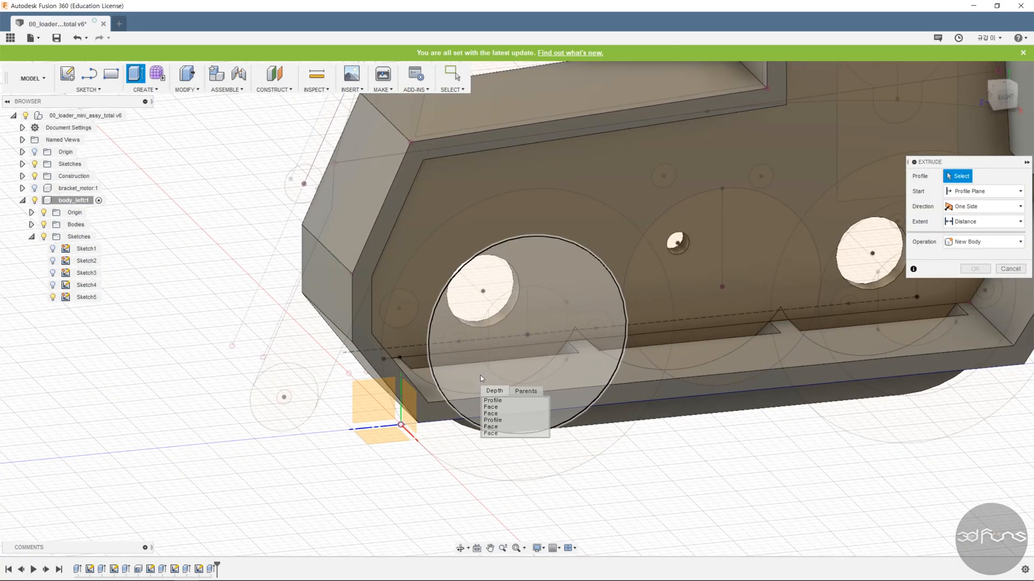
click(495, 420)
click(830, 327)
scroll(830, 326, down, 3)
drag(787, 348, 817, 375)
mouse_move(877, 421)
shift+middle_down()
mouse_move(886, 434)
mouse_move(879, 429)
shift+middle_up()
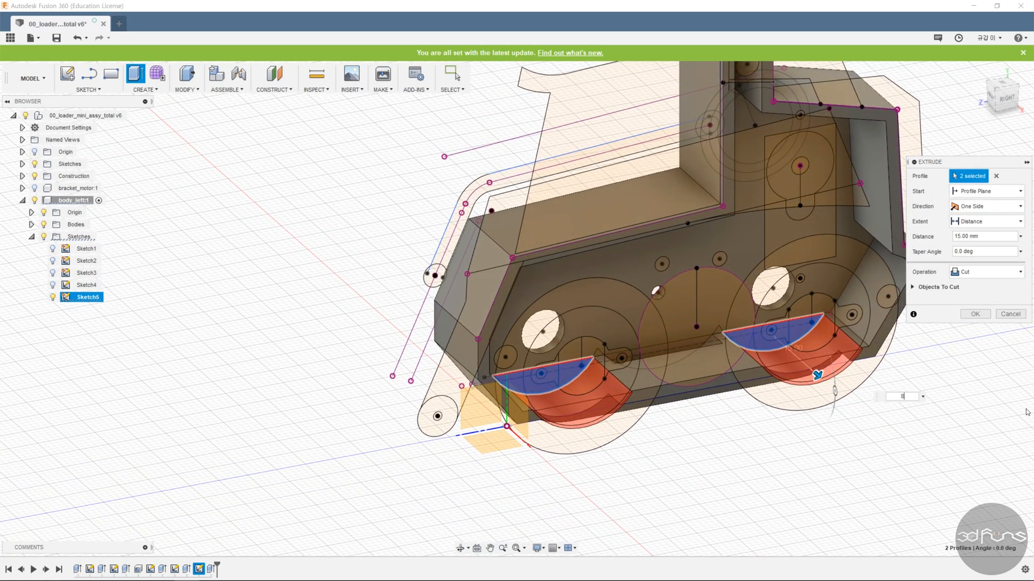
key(Return)
click(975, 314)
Start a sketch on the shell's open rim face and draw a line along the sloping deck wall's inner edge, stopping near the front corner.
shift+middle_drag(856, 451, 879, 459)
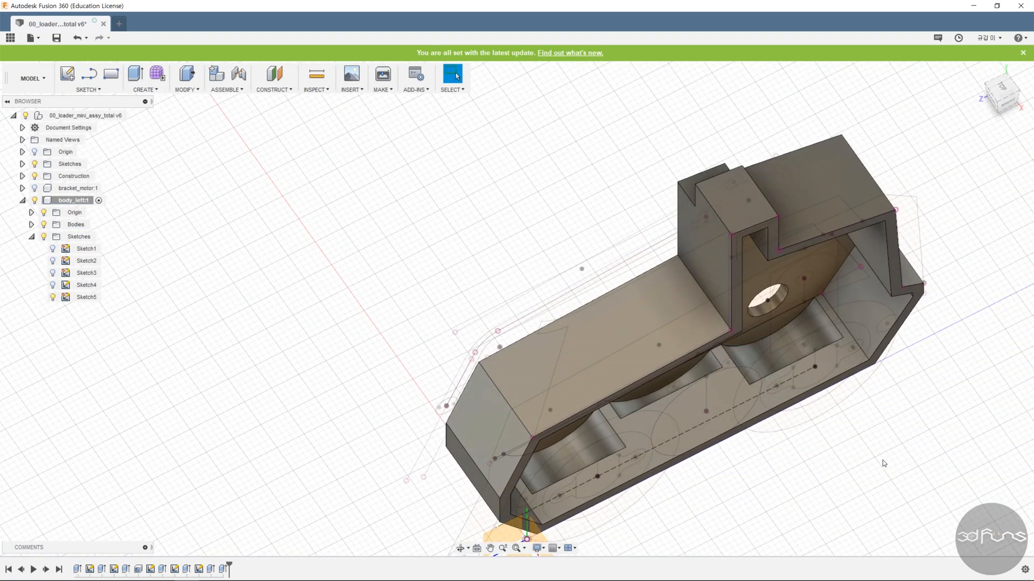
scroll(483, 263, down, 3)
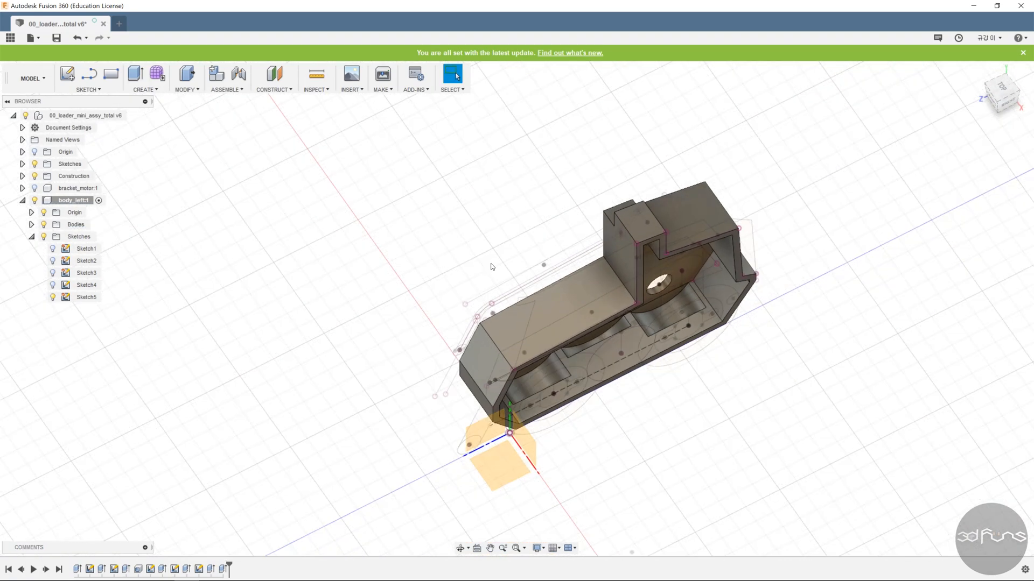
shift+middle_drag(484, 262, 477, 239)
click(90, 89)
click(97, 101)
click(714, 286)
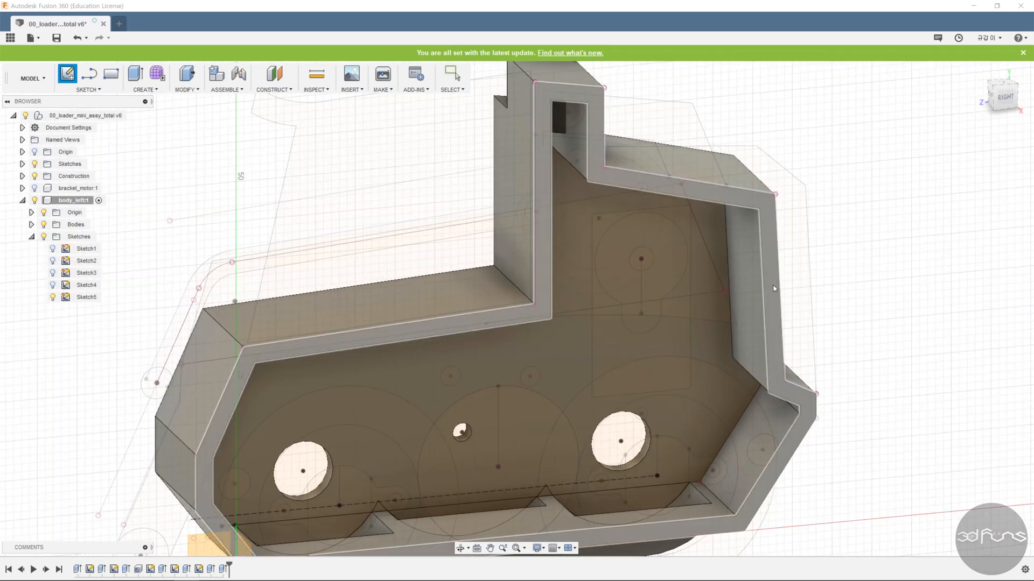
scroll(400, 335, up, 5)
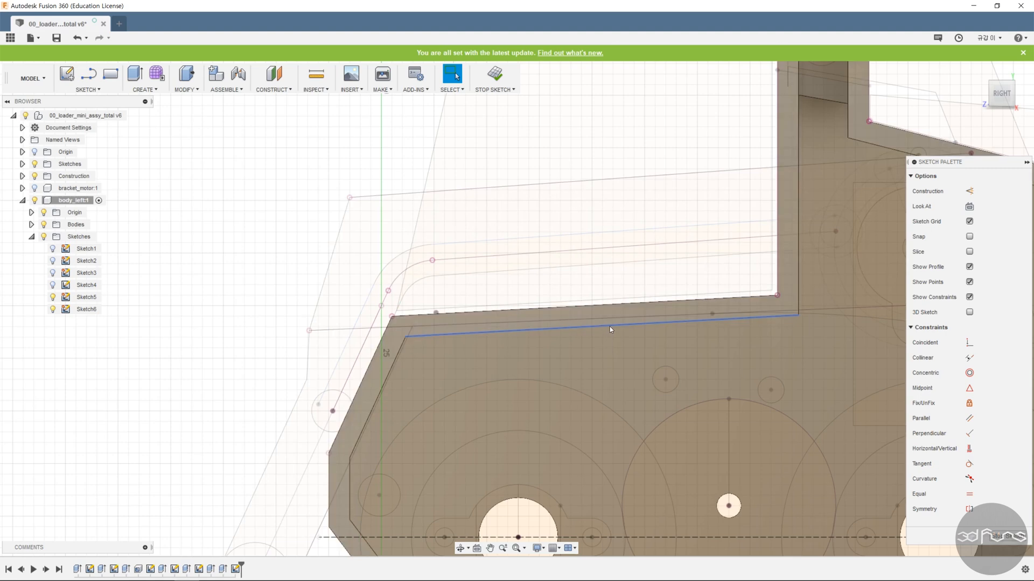
key(p)
click(430, 337)
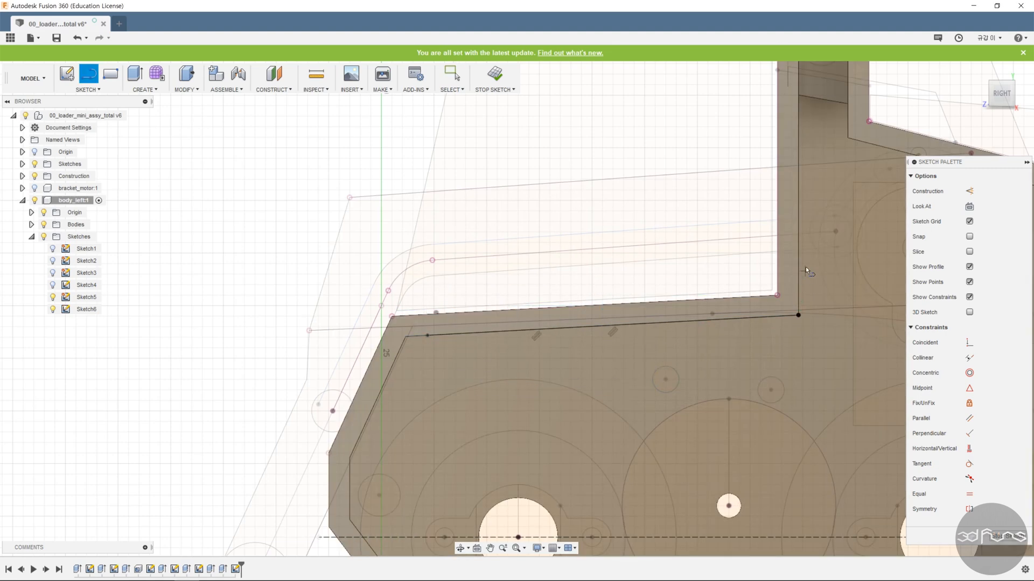
Draw a short line across the upright wall, a line along the deck's outer edge, and a vertical line across the wall near its front.
key(l)
click(800, 212)
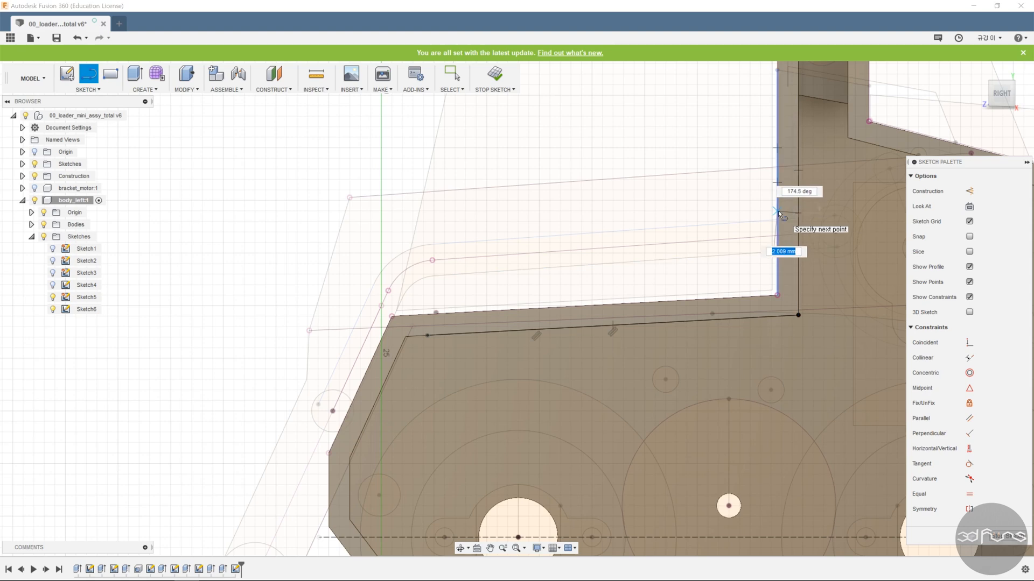
scroll(777, 211, up, 3)
click(778, 190)
click(778, 413)
scroll(780, 412, down, 3)
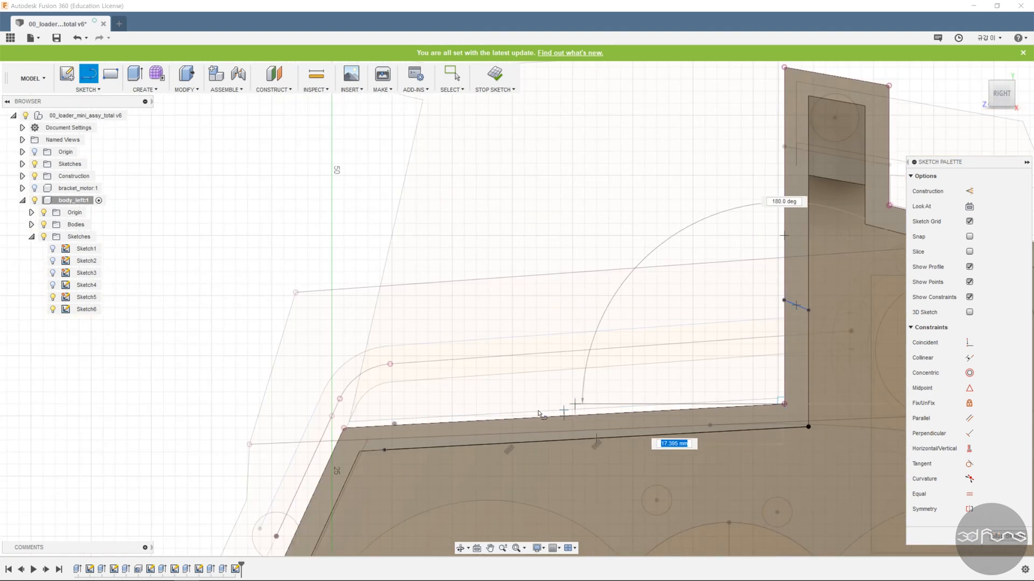
scroll(398, 423, up, 3)
click(368, 418)
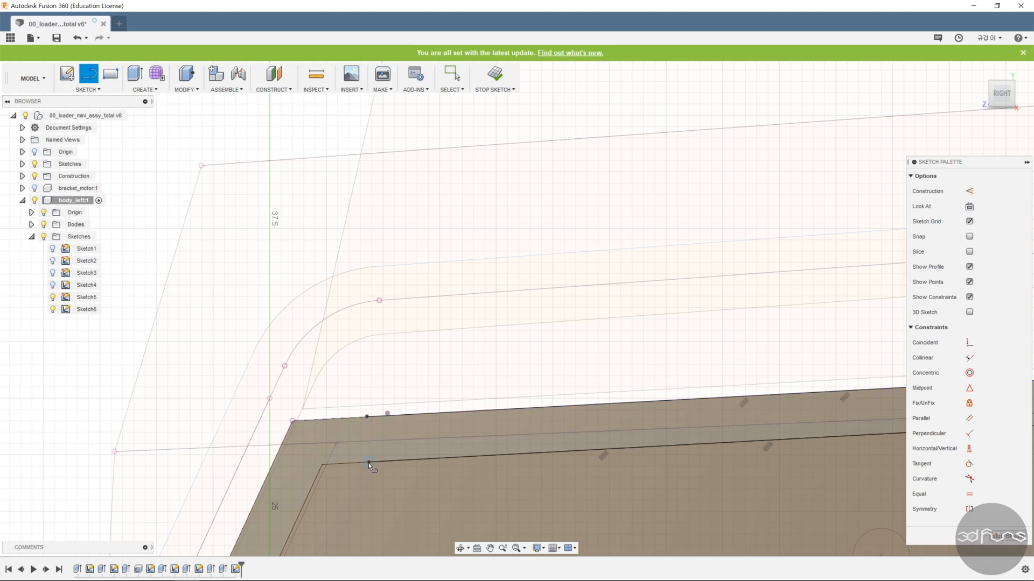
click(367, 494)
key(Escape)
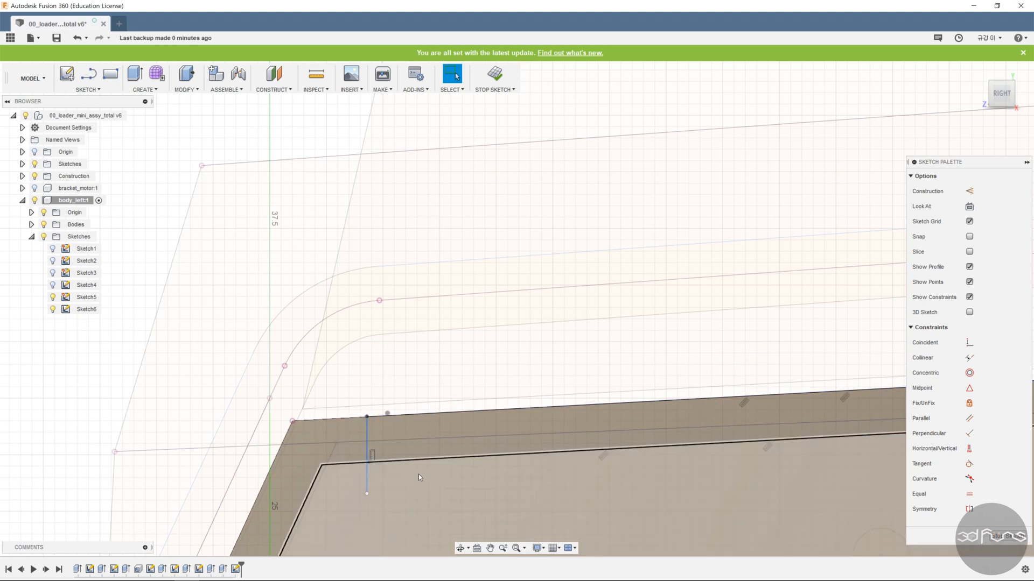
Extend the inner-edge line to the vertical line at the front and trim the vertical line's overhang below it.
scroll(363, 481, up, 3)
click(89, 90)
click(83, 303)
click(392, 451)
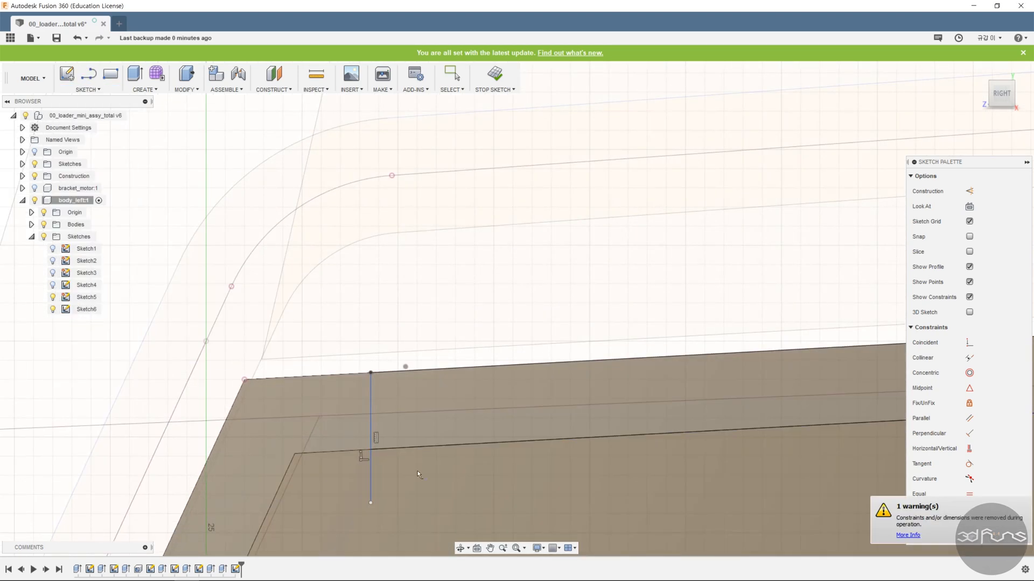
click(88, 90)
click(81, 265)
click(371, 469)
Apply a horizontal constraint to the short line crossing the upright wall.
scroll(632, 362, down, 5)
scroll(693, 296, up, 3)
click(970, 449)
click(214, 445)
scroll(432, 348, down, 2)
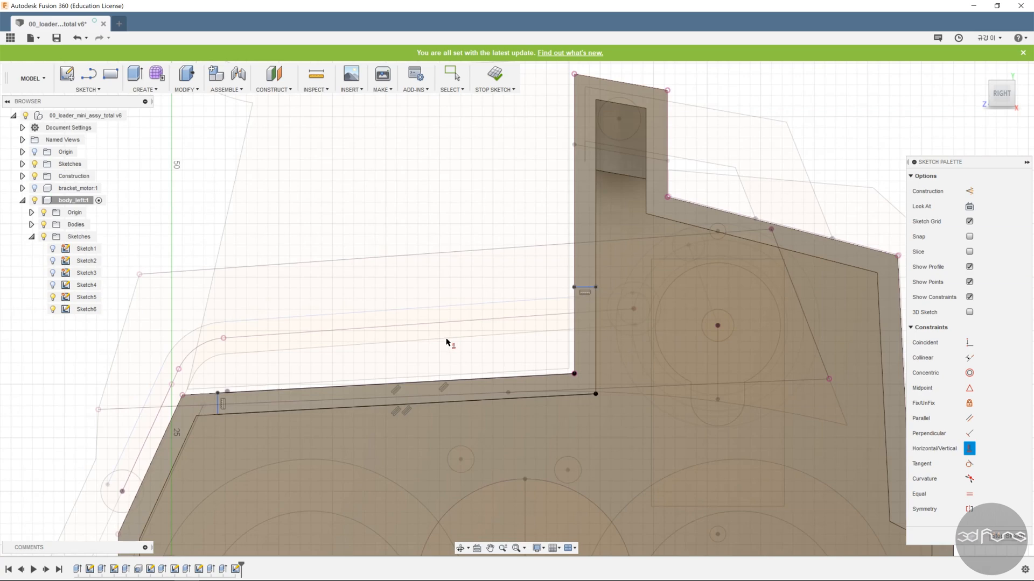
scroll(448, 343, down, 2)
key(Escape)
Dimension the short horizontal line's height above the origin as 38 mm.
click(302, 530)
click(746, 430)
text(38)
key(Return)
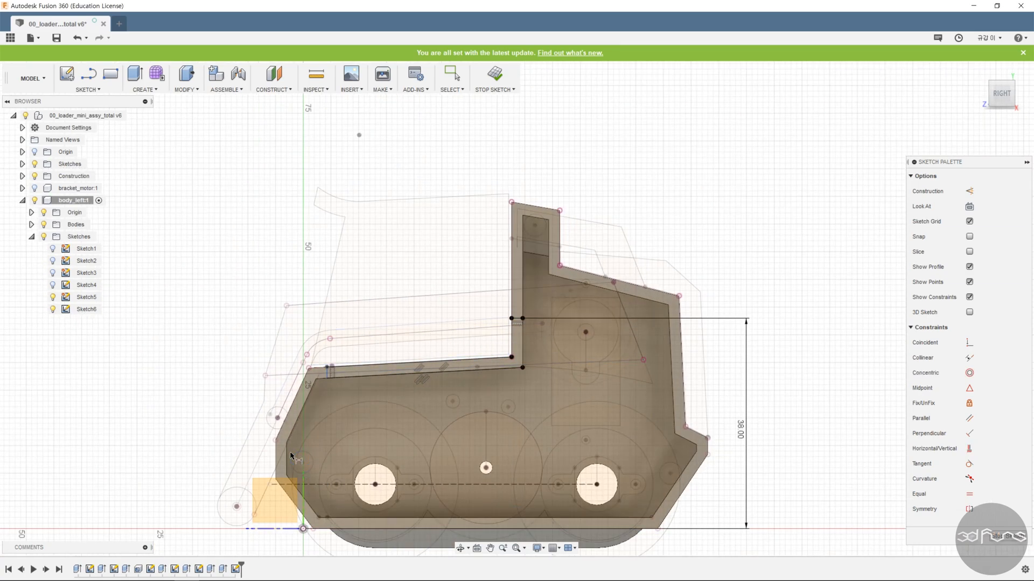
Set the vertical end line's horizontal offset from the shell's inner front corner to 0.2 mm and finish the sketch.
scroll(305, 460, up, 5)
click(385, 339)
click(385, 341)
click(436, 213)
text(0.2)
key(Return)
scroll(385, 315, down, 5)
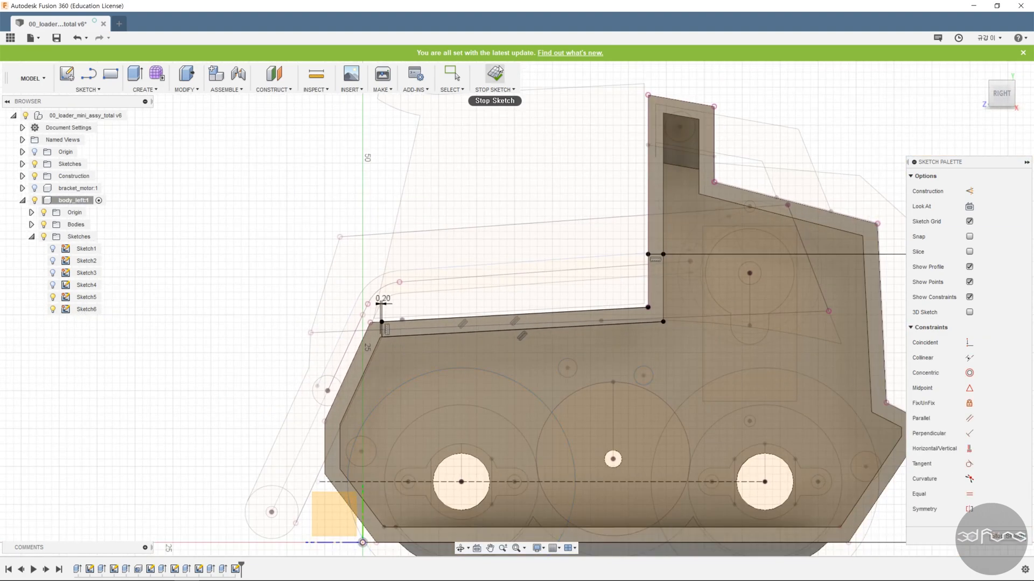
click(496, 74)
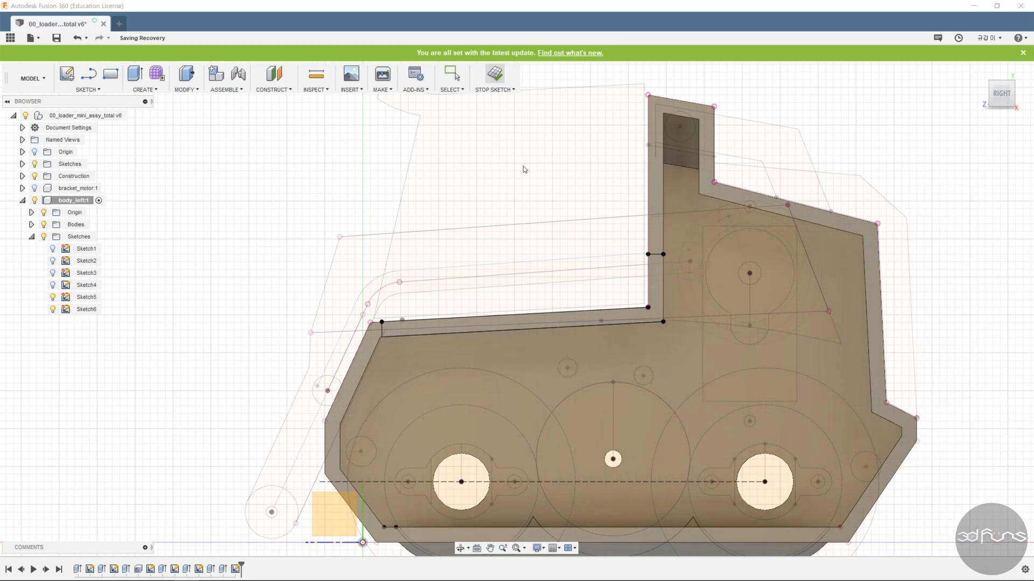
Extrude the bent strip profile along the deck and upright wall by -10 mm to cut it from the body.
click(135, 74)
scroll(550, 376, up, 5)
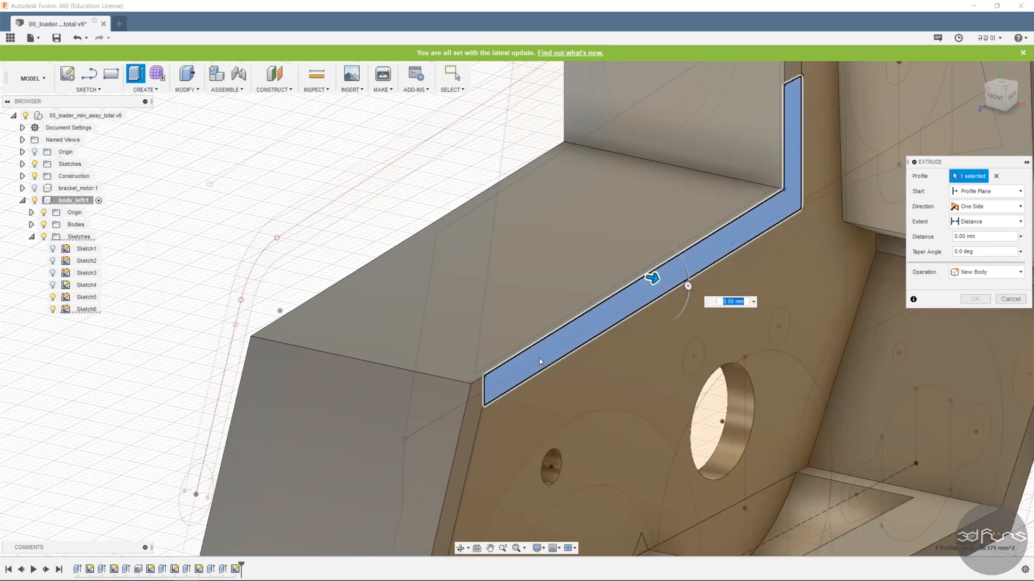
scroll(547, 354, down, 3)
drag(568, 331, 487, 312)
text(-10)
key(Return)
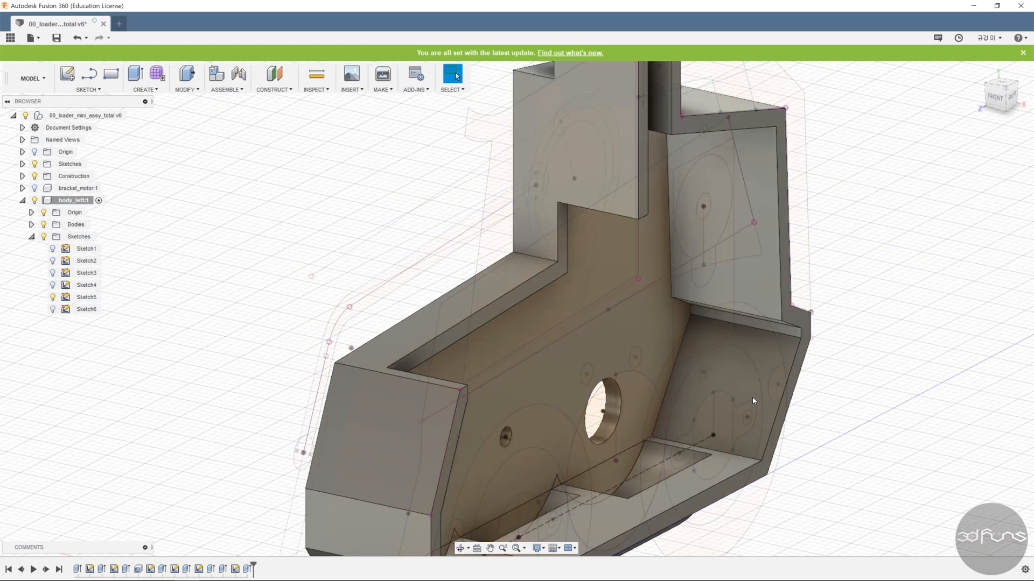
scroll(887, 368, down, 3)
mouse_move(887, 367)
shift+middle_down()
mouse_move(813, 331)
mouse_move(866, 385)
shift+middle_up()
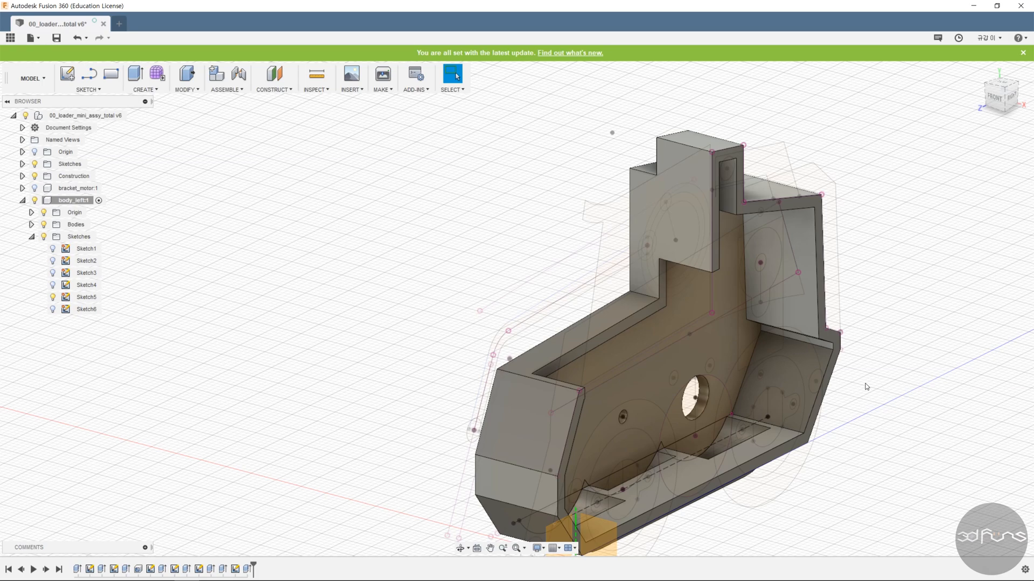
Find Sketch4, the bottom-thickening profile on the body's outer side face, in the model history and open it for editing.
shift+middle_drag(887, 363, 538, 312)
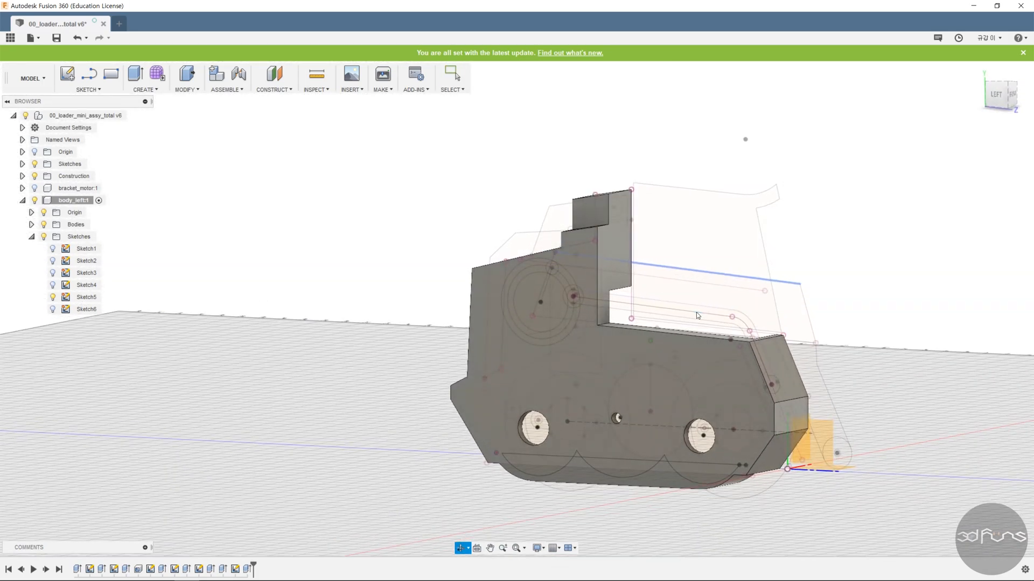
click(199, 570)
click(175, 569)
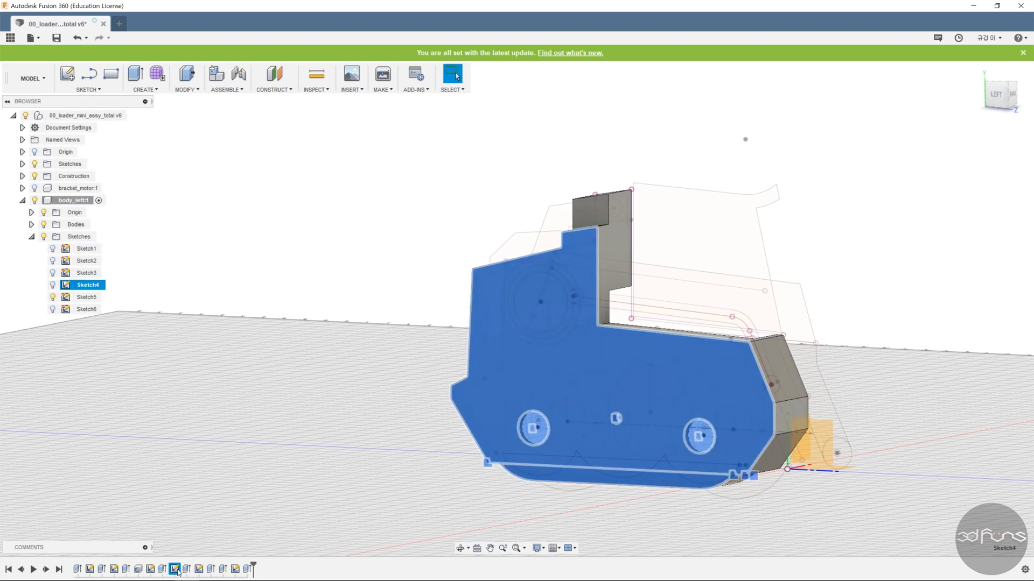
click(187, 569)
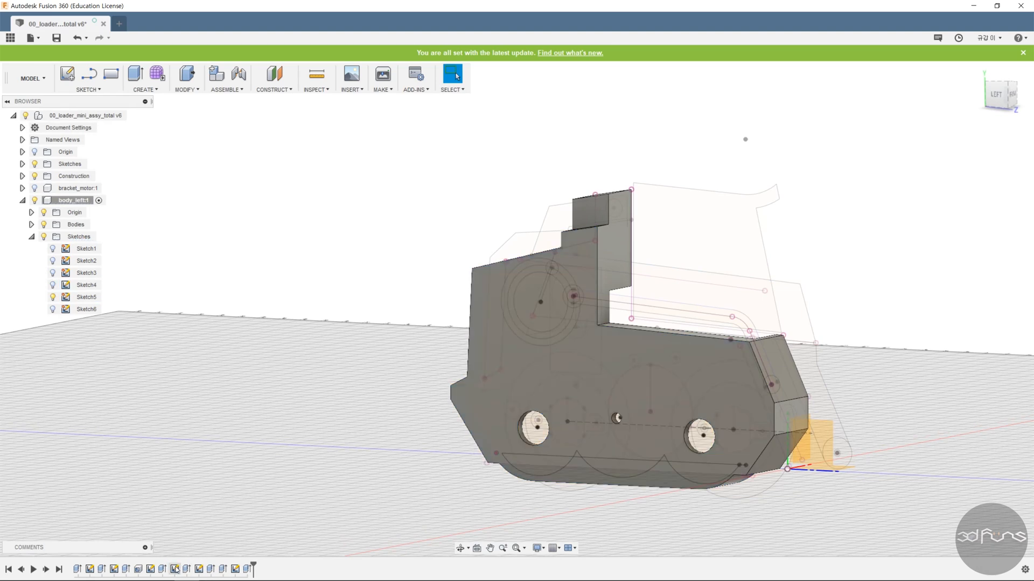
click(175, 570)
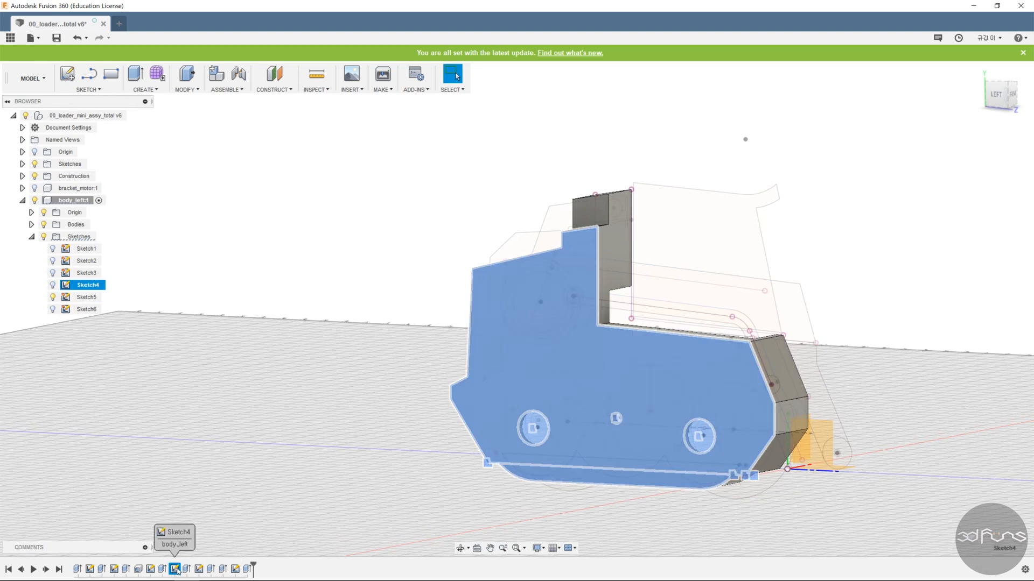
click(316, 502)
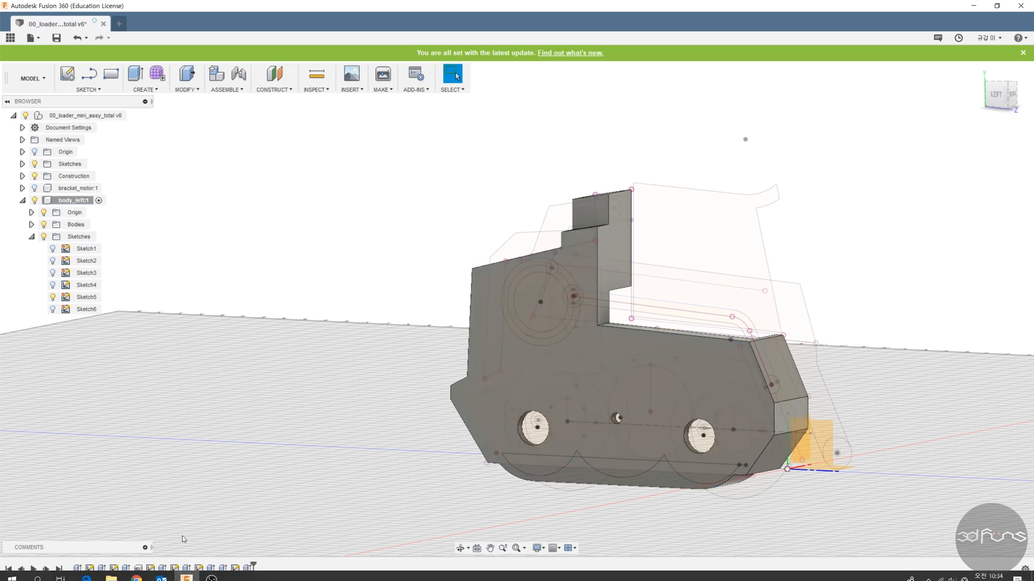
right_click(175, 569)
click(210, 455)
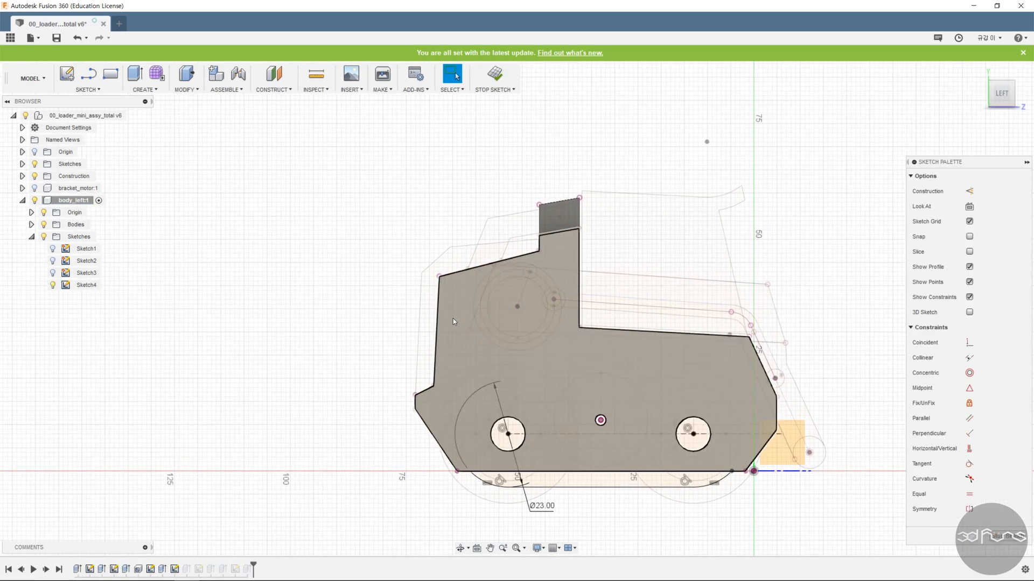
Draw a circle on the centre point of the upper concentric circles, set its diameter to 1.5 mm, and finish the sketch.
scroll(479, 331, up, 5)
key(c)
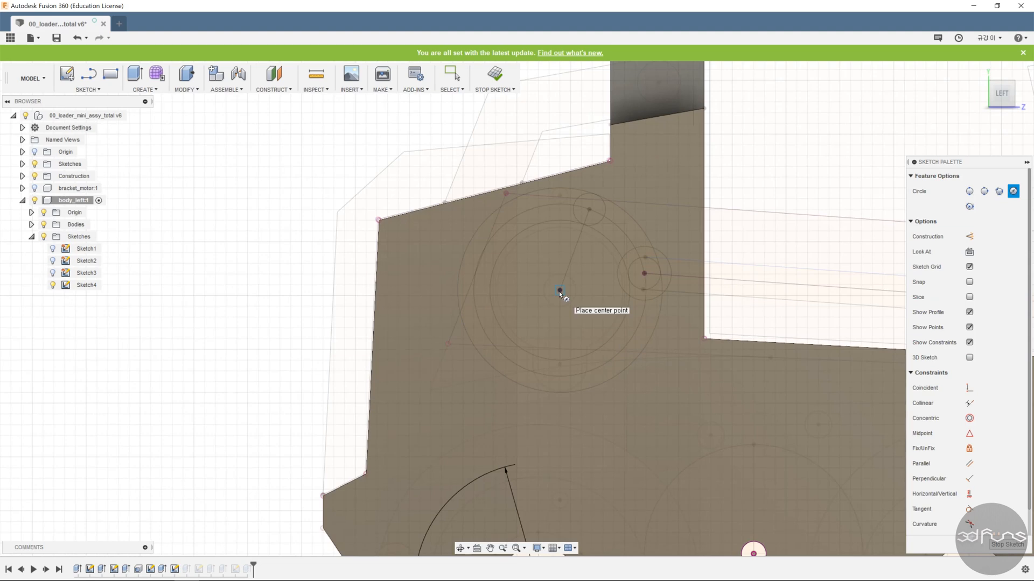
click(559, 291)
click(570, 318)
key(d)
click(590, 298)
click(737, 249)
text(1.5)
key(Return)
scroll(730, 325, down, 4)
click(997, 530)
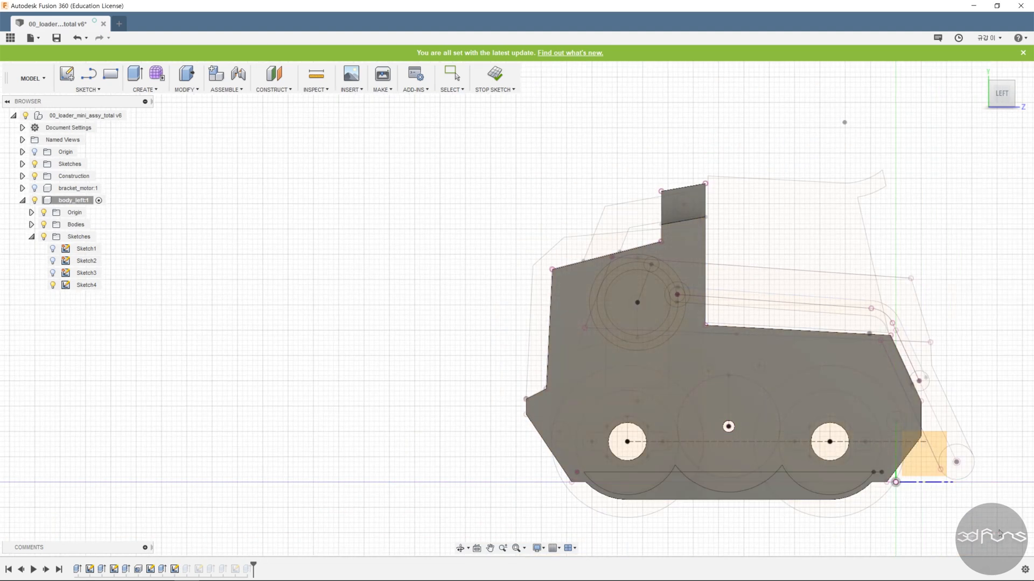
click(174, 569)
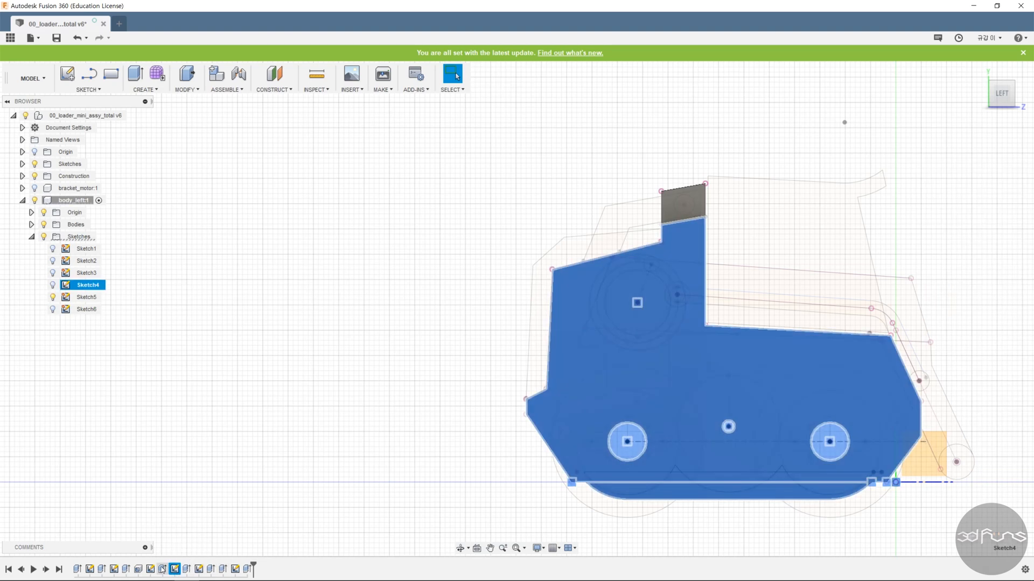
click(151, 569)
click(162, 569)
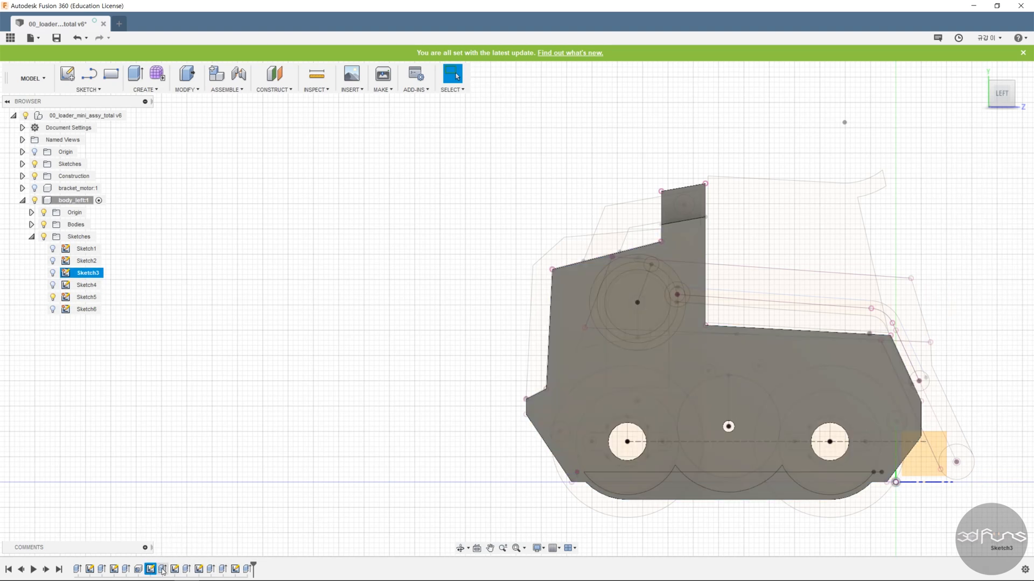
right_click(185, 569)
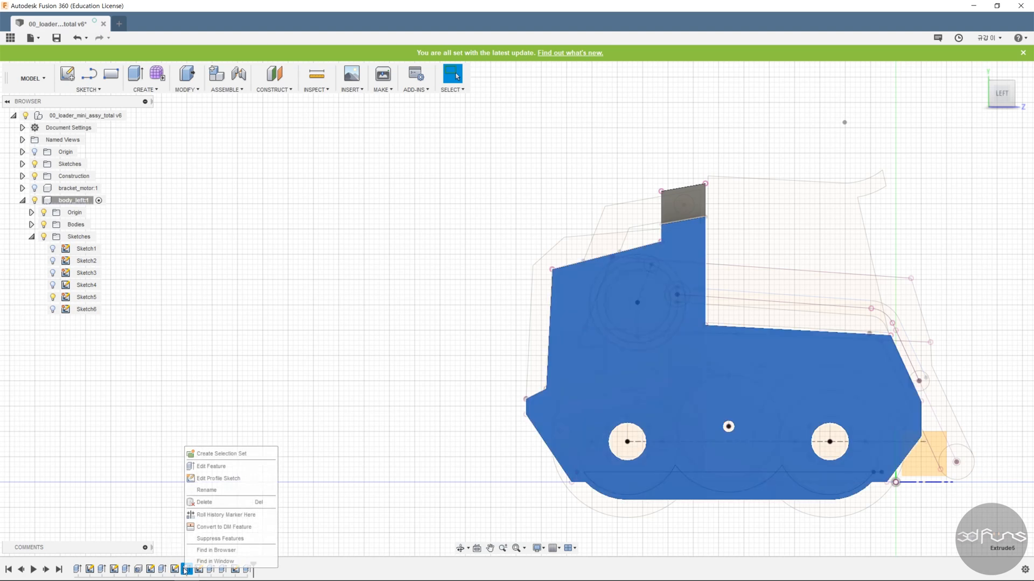
click(230, 468)
click(987, 300)
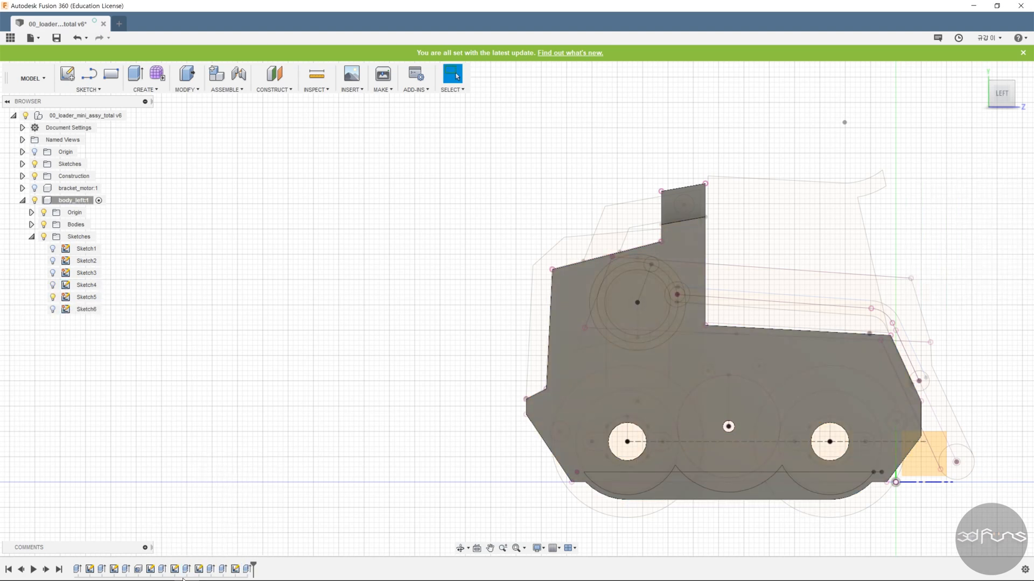
right_click(160, 570)
click(183, 468)
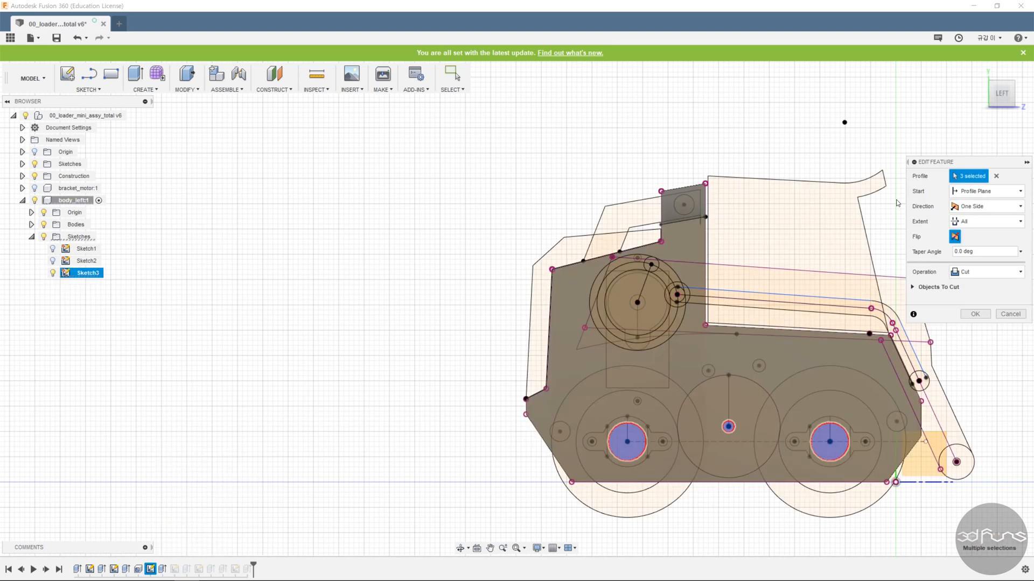
scroll(677, 294, up, 3)
mouse_move(685, 324)
shift+middle_down()
mouse_move(620, 338)
mouse_move(715, 367)
shift+middle_up()
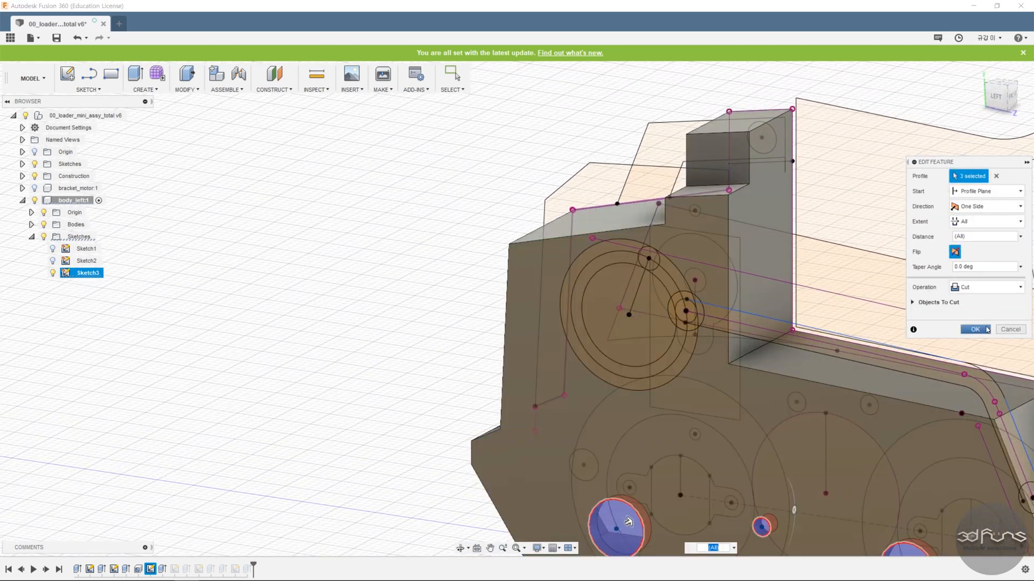
scroll(608, 375, down, 3)
click(972, 330)
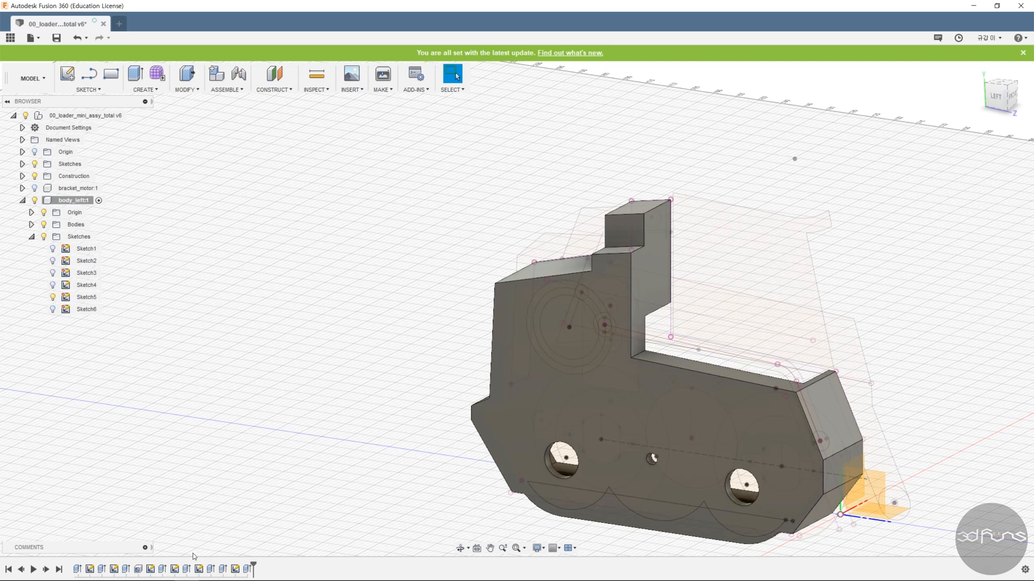
Open the bottom-thickening sketch, Sketch4, remove the misplaced small circle from the upper concentric circles' centre, and finish the sketch.
click(151, 570)
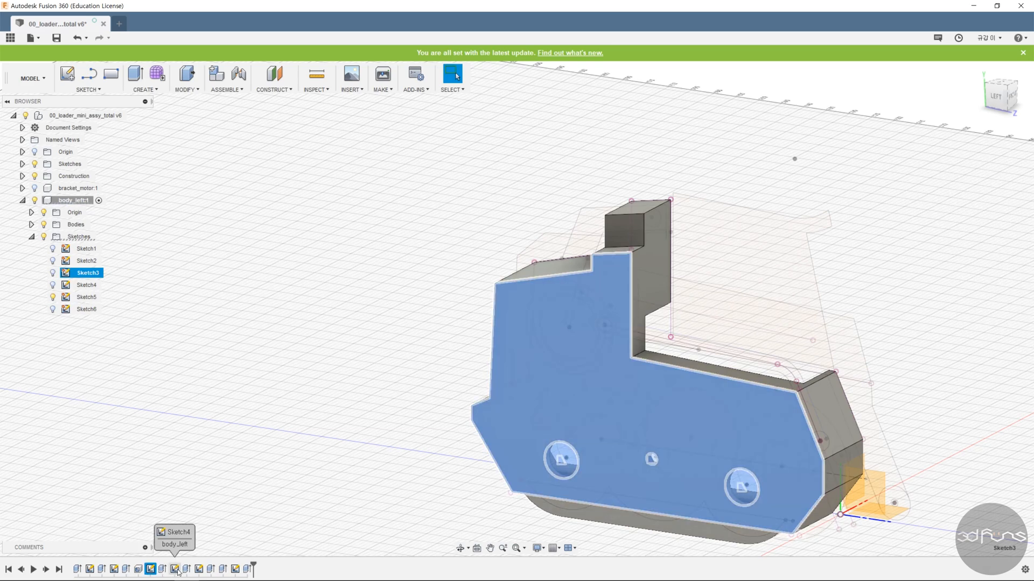
right_click(174, 569)
click(226, 467)
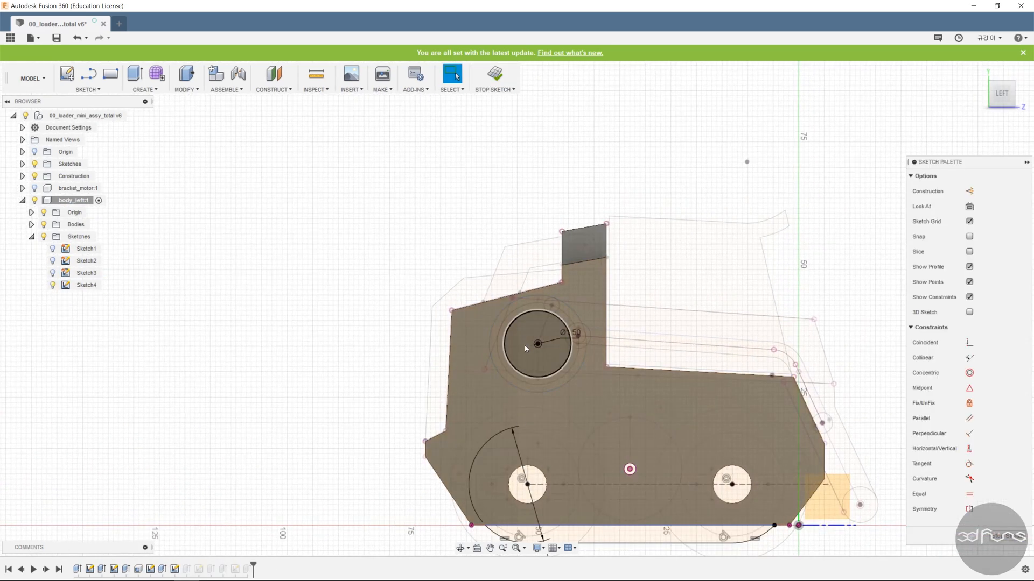
scroll(541, 345, up, 8)
scroll(574, 364, down, 8)
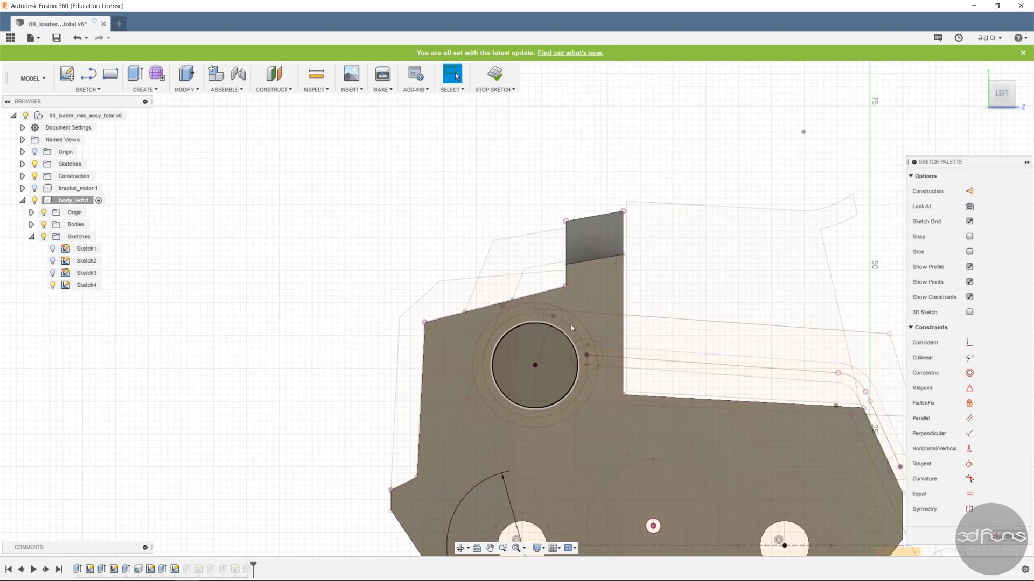
click(495, 75)
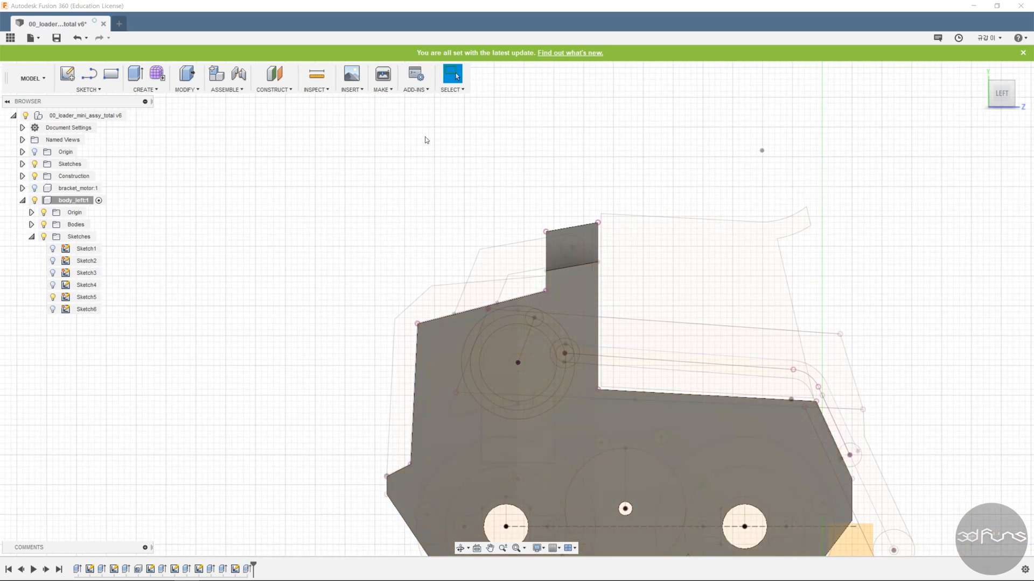
Edit the axle-hole sketch, Sketch3, add a 1.5 mm diameter circle at the centre of the upper concentric circles, and finish the sketch.
right_click(152, 571)
click(199, 467)
scroll(519, 363, up, 5)
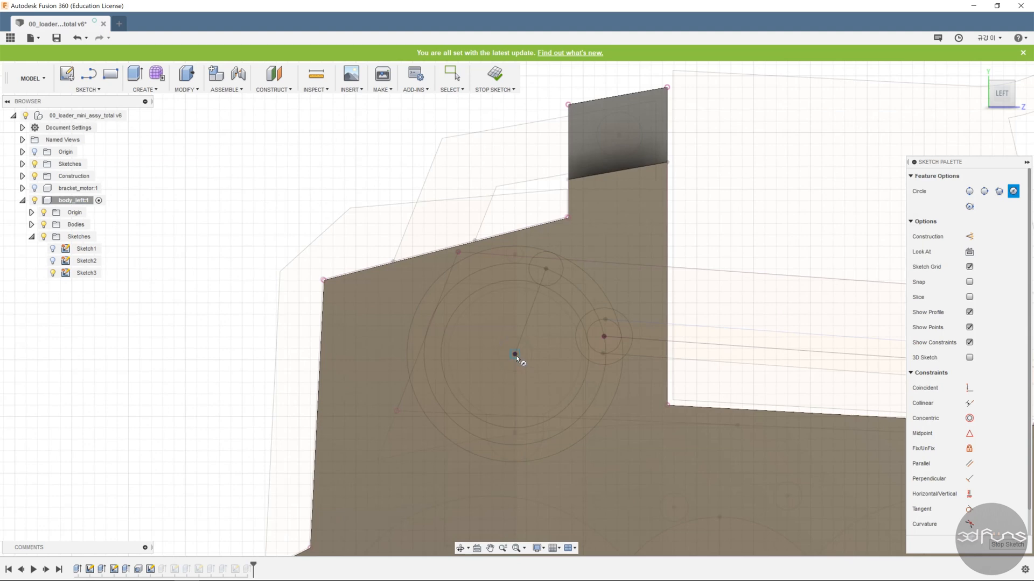
key(d)
click(690, 291)
text(1.5)
key(Return)
scroll(724, 392, down, 5)
click(494, 74)
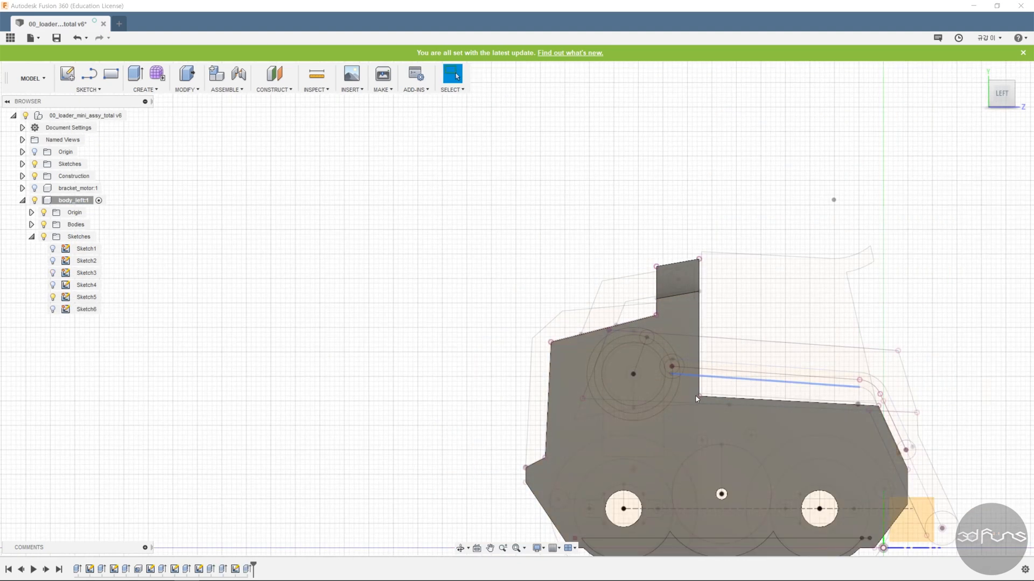
Edit the axle-hole cut and add the small circle at the upper concentric circles' centre to its profiles.
right_click(161, 571)
click(177, 478)
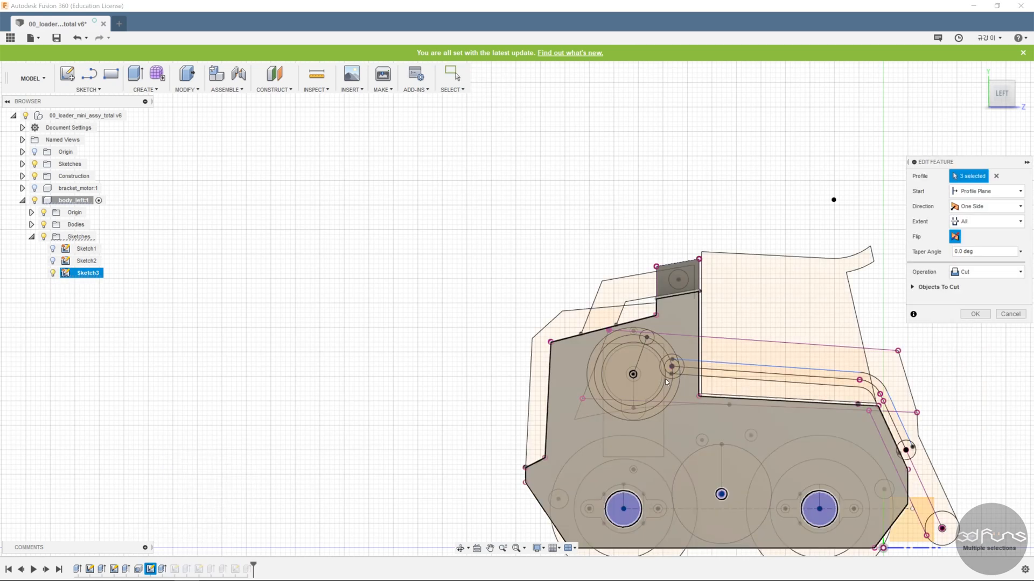
scroll(612, 375, up, 8)
click(612, 375)
scroll(613, 375, down, 8)
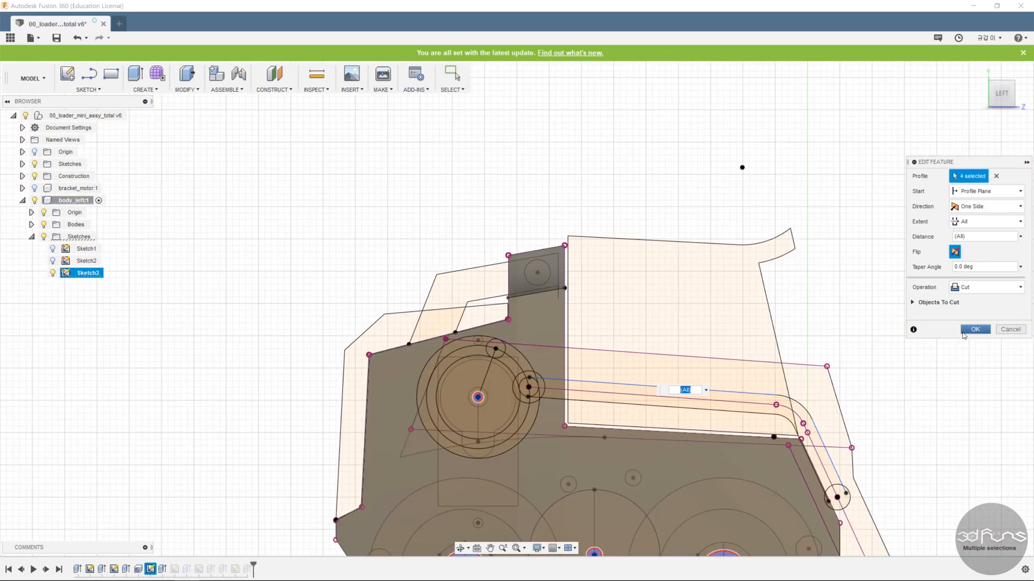
middle_drag(894, 419, 838, 327)
click(973, 330)
Start a sketch on the shell's open-side rim and draw a vertical line across the wall from the corner between upright and sloped edge.
shift+middle_drag(913, 385, 825, 282)
scroll(822, 277, up, 2)
click(89, 90)
click(86, 102)
scroll(741, 272, up, 4)
click(792, 277)
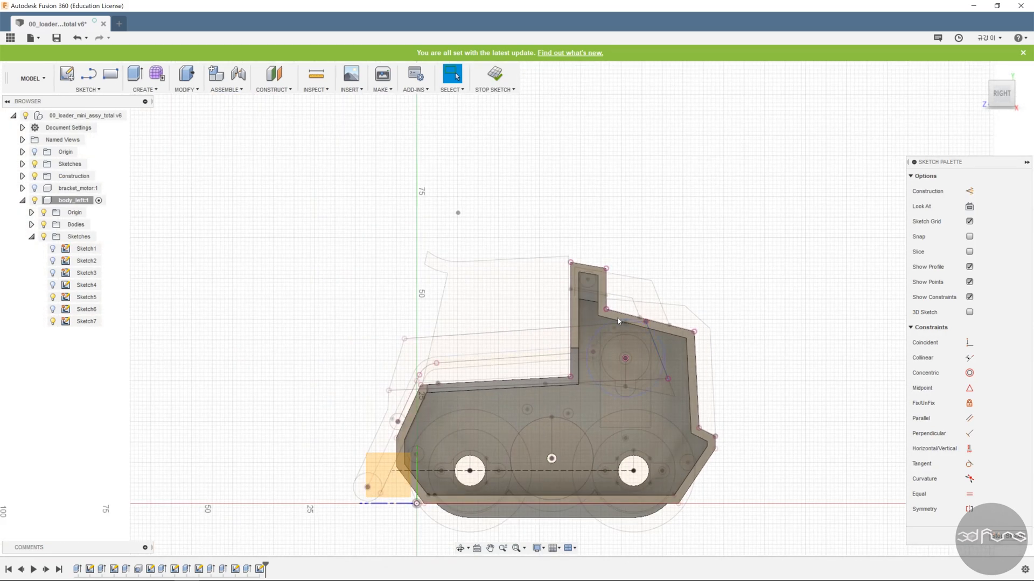
scroll(618, 321, up, 5)
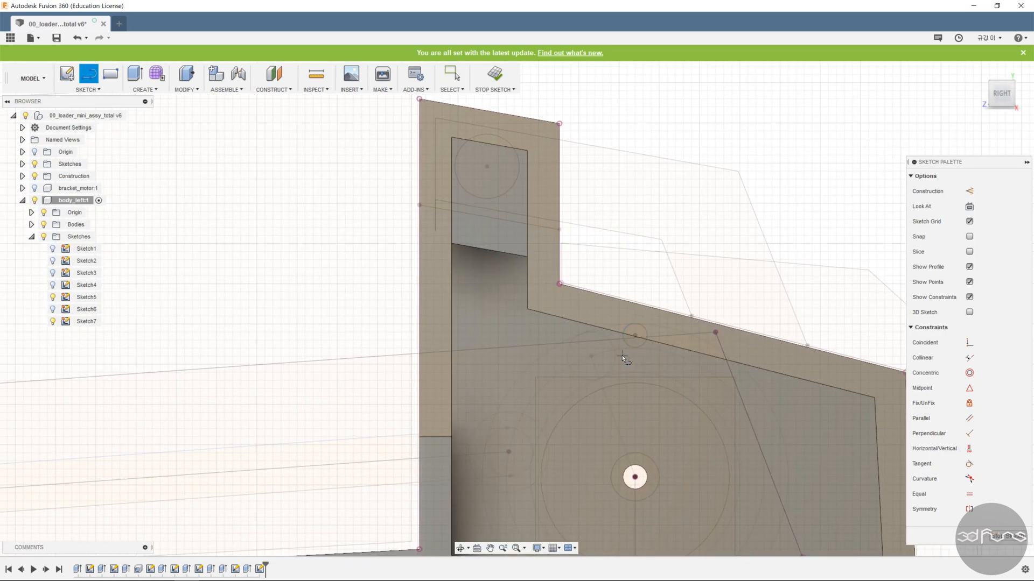
scroll(564, 304, up, 5)
click(559, 283)
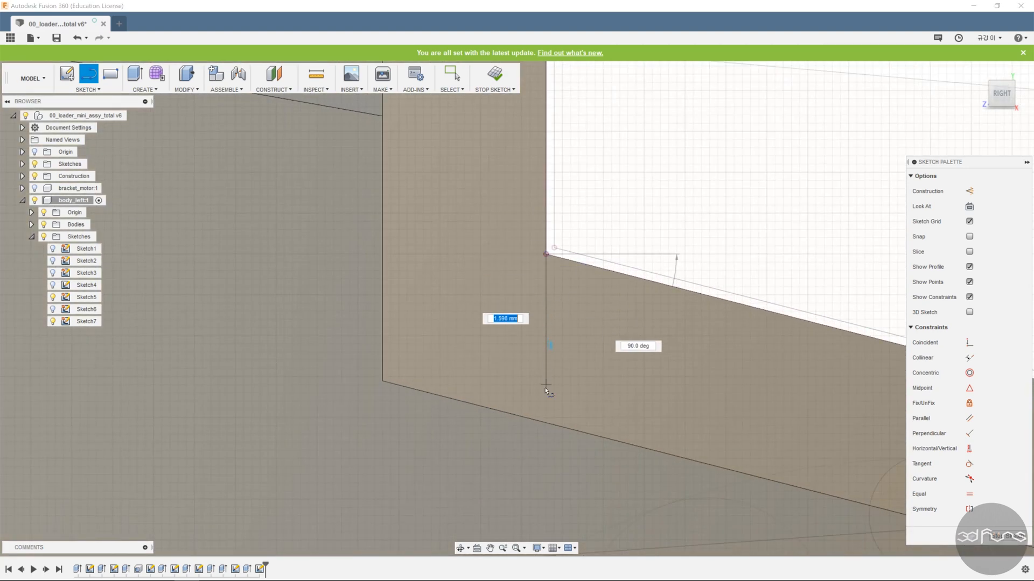
click(545, 424)
scroll(581, 414, down, 8)
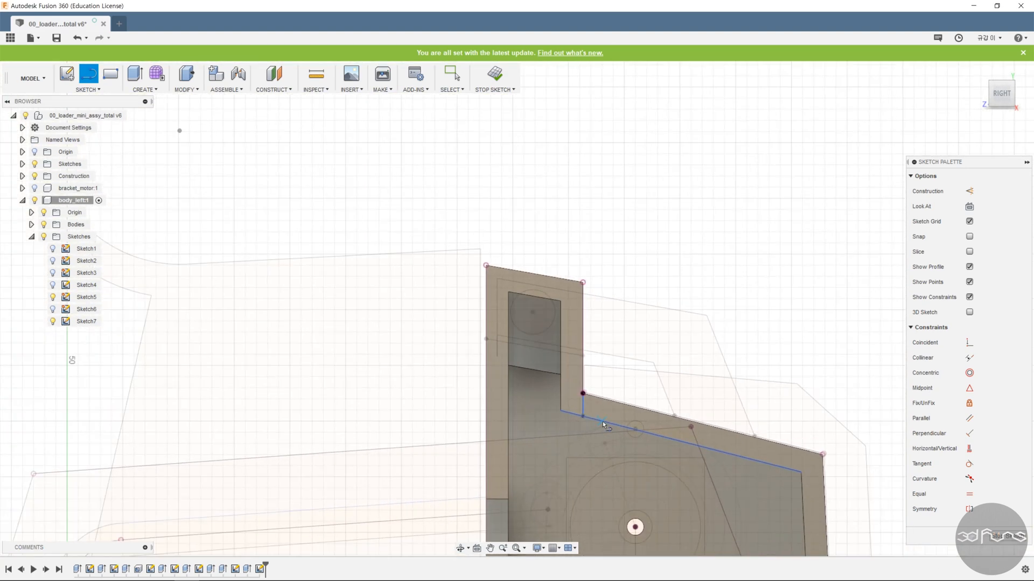
key(Escape)
Try to draw a line from the outer end of the sloped edge down to the inner edge of the lower ledge.
middle_drag(839, 473, 704, 229)
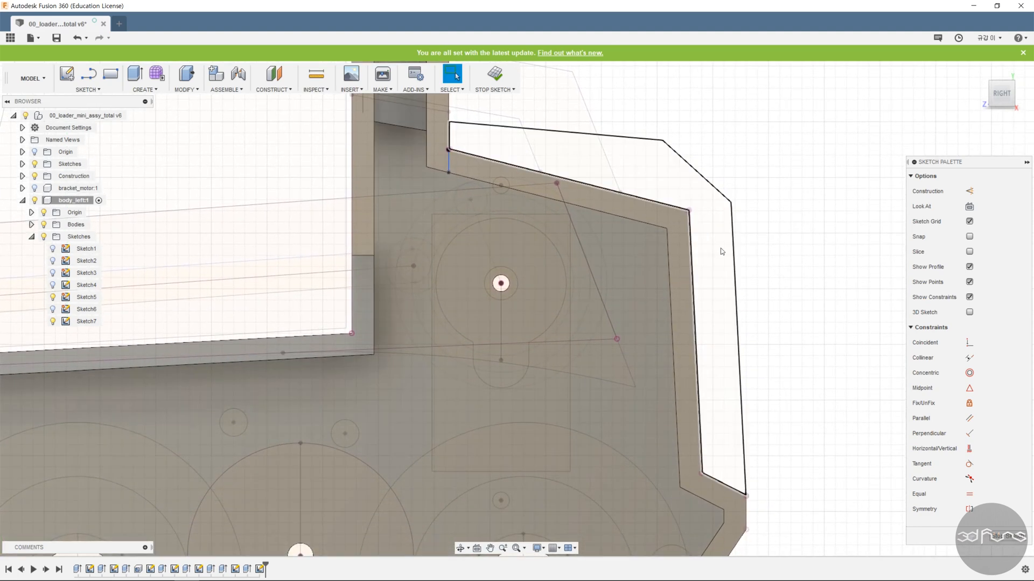
key(l)
scroll(685, 205, up, 4)
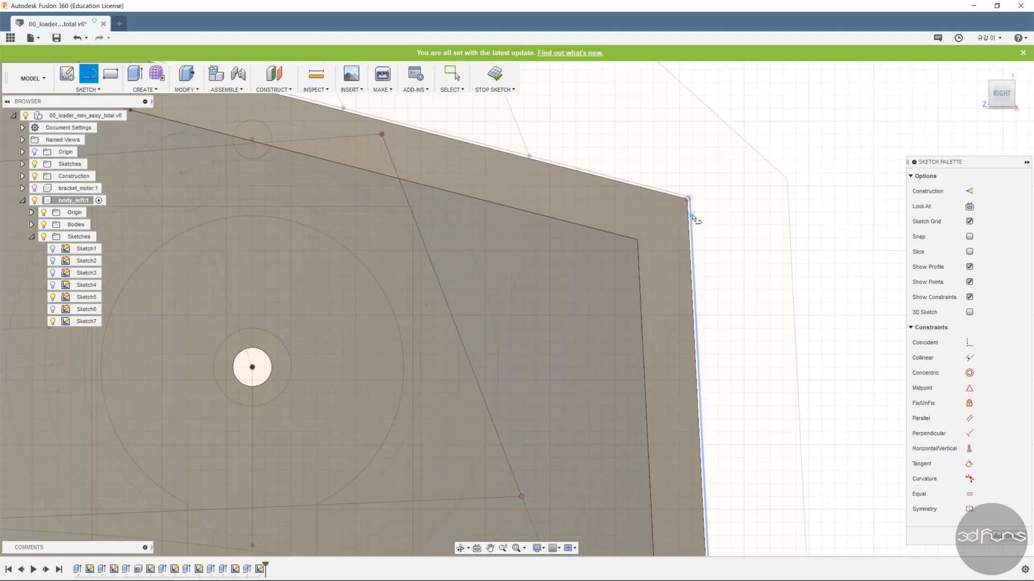
click(681, 185)
scroll(645, 289, down, 5)
scroll(668, 452, up, 4)
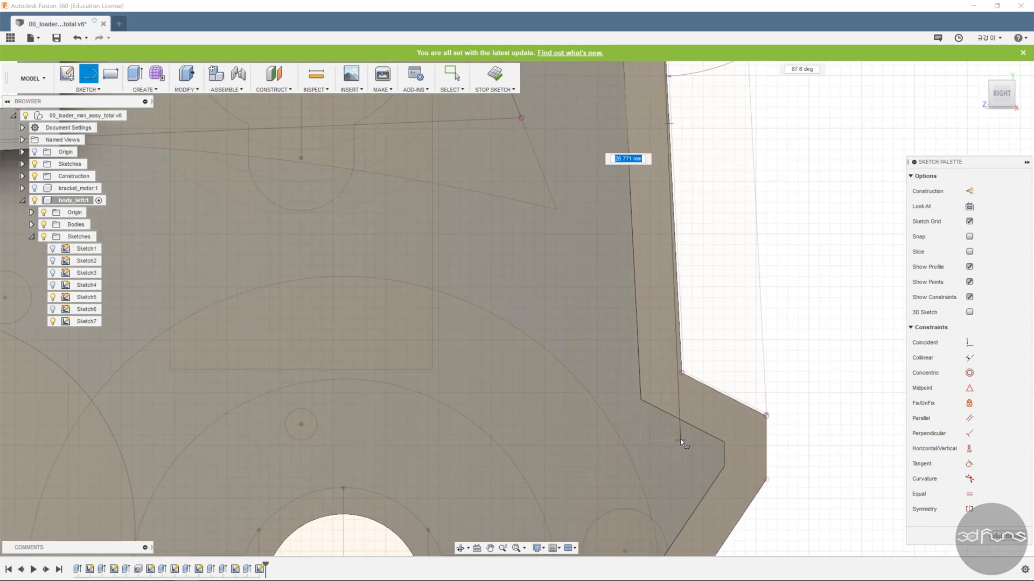
scroll(686, 425, up, 3)
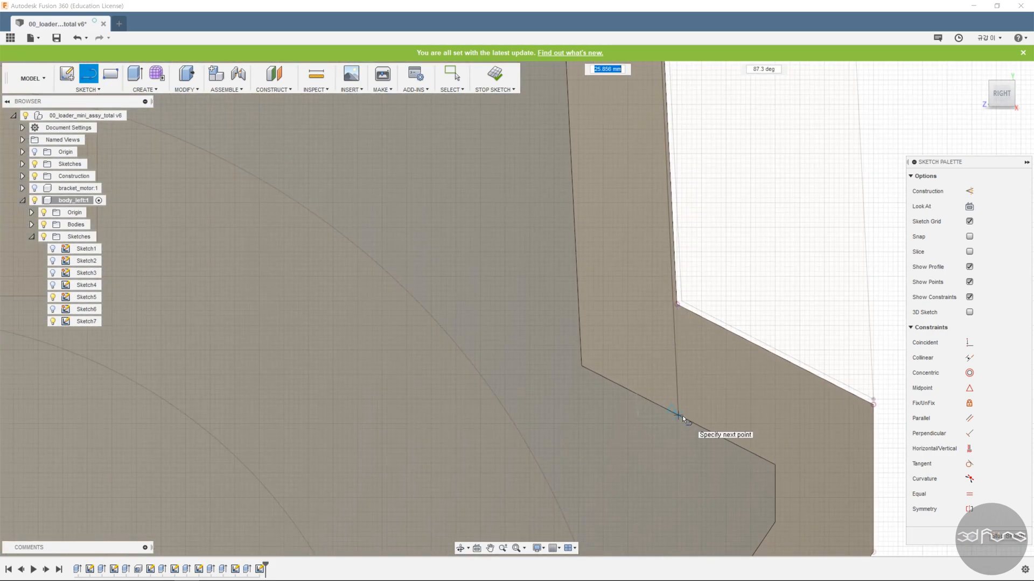
scroll(682, 417, up, 3)
click(675, 412)
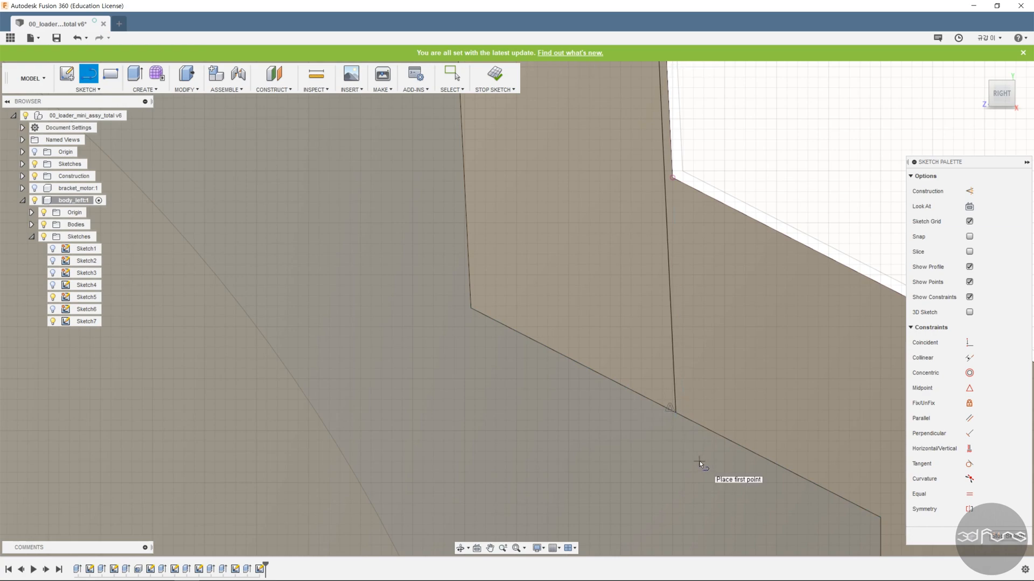
scroll(700, 461, down, 2)
key(Escape)
key(ctrl+z)
Draw a line from the sloped edge's outer end down along the steep end wall, parallel to it and past the inner ledge edge.
key(l)
scroll(700, 435, down, 7)
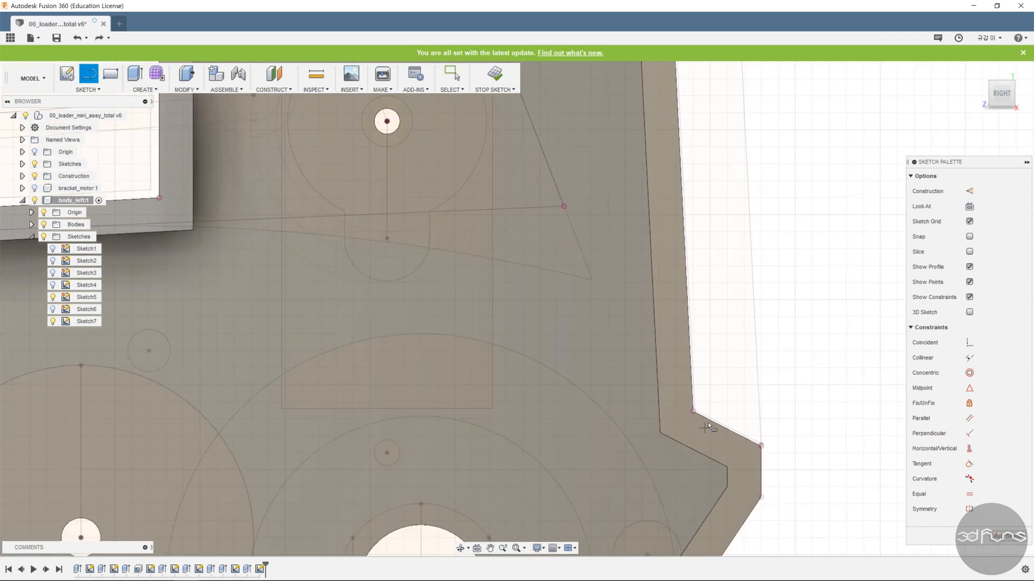
scroll(566, 269, up, 2)
scroll(715, 210, up, 4)
click(808, 217)
scroll(716, 259, down, 5)
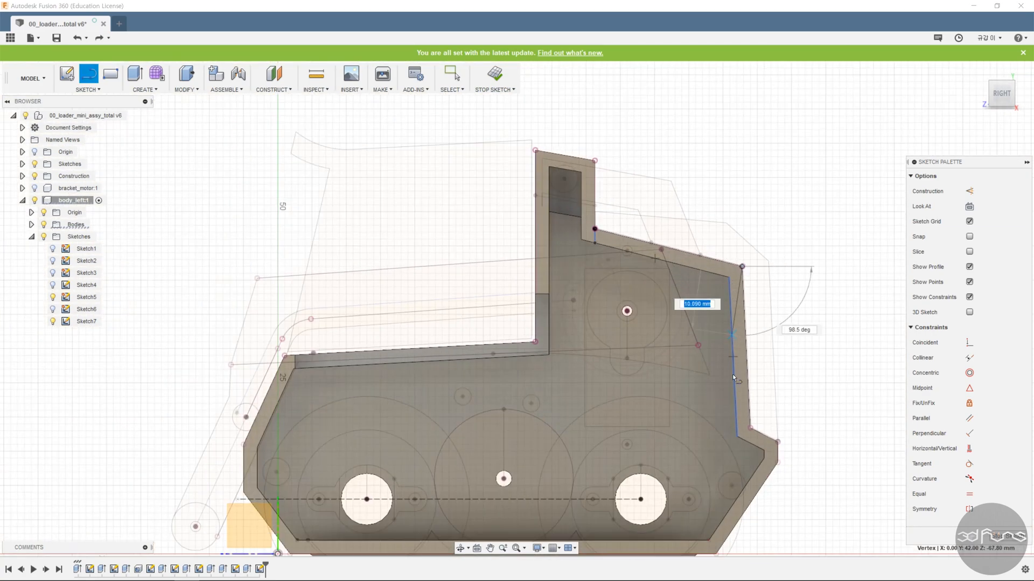
scroll(763, 464, up, 5)
click(765, 464)
key(Escape)
scroll(856, 364, down, 5)
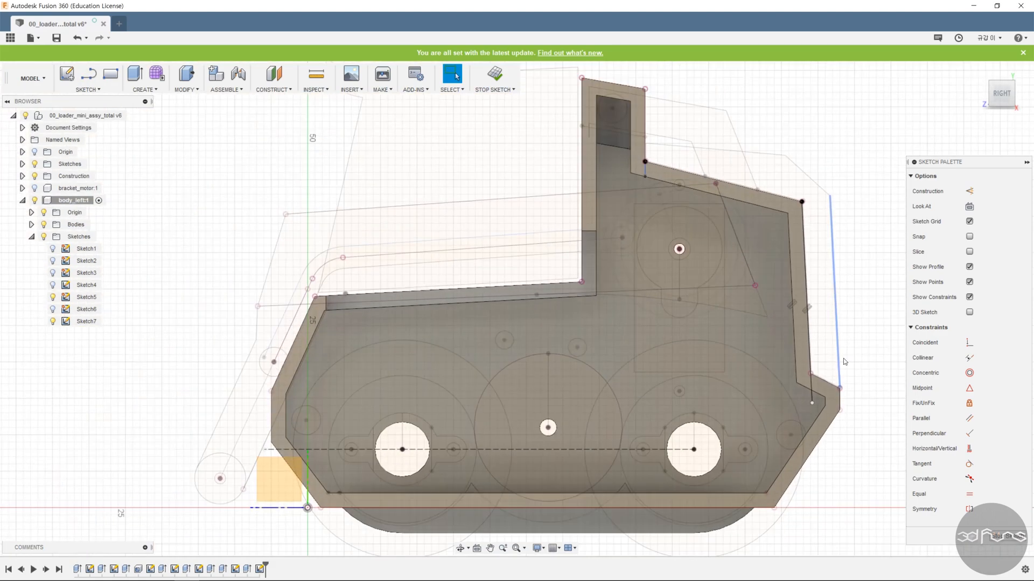
Draw a line along the outer sloped edge, joining the upright's base corner to the top corner of the end wall.
scroll(632, 237, up, 5)
key(l)
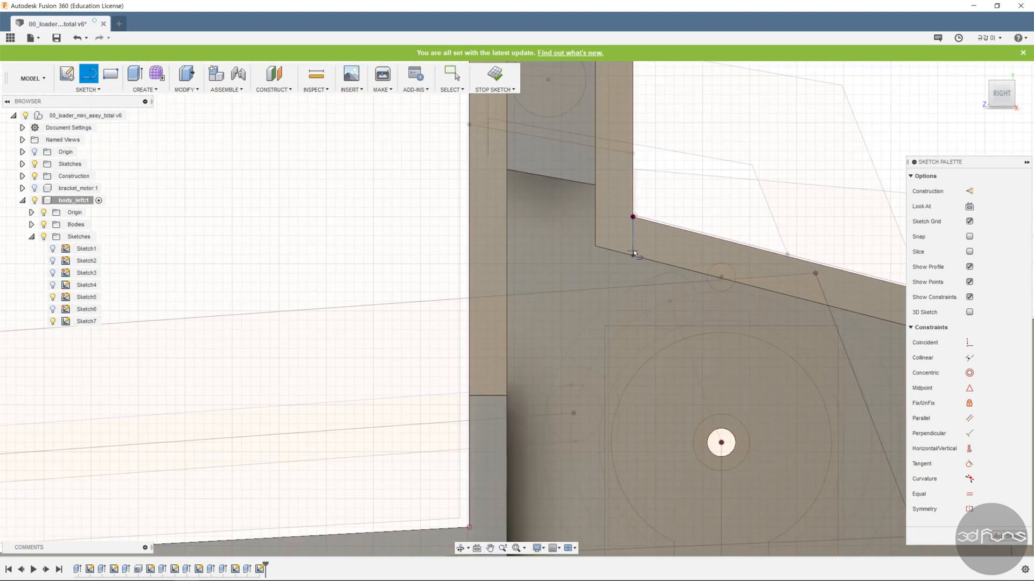
click(632, 219)
key(Escape)
key(Escape)
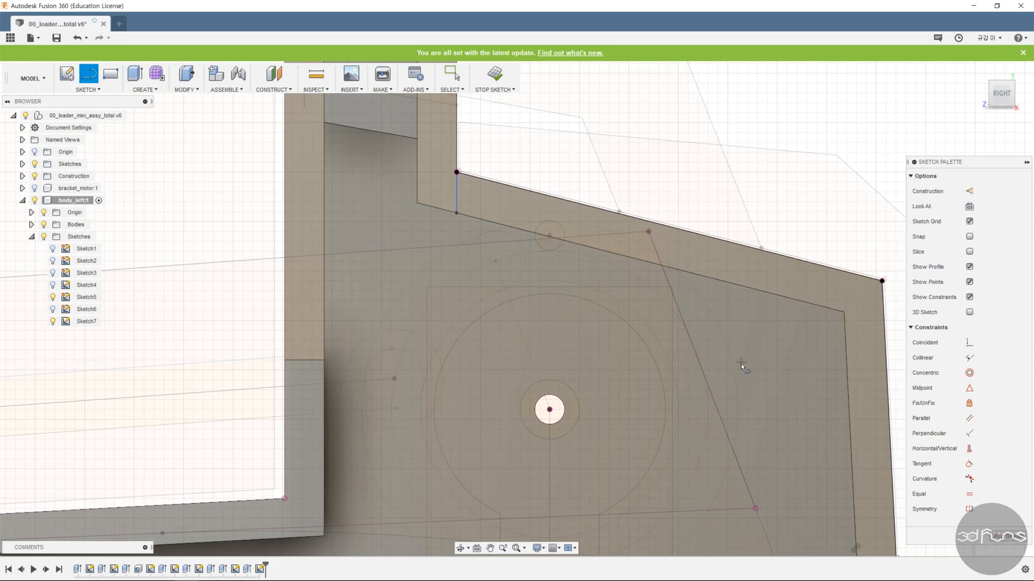
Project the inner sloped edge and the inner end wall edge of the shell into the sketch.
scroll(536, 290, down, 5)
click(92, 90)
mouse_move(92, 348)
click(159, 351)
click(624, 283)
click(684, 327)
Trim the end wall line's overshoot beyond the inner ledge edge, check the closed strip profile, and finish the sketch.
middle_drag(745, 390, 673, 329)
click(100, 90)
click(112, 249)
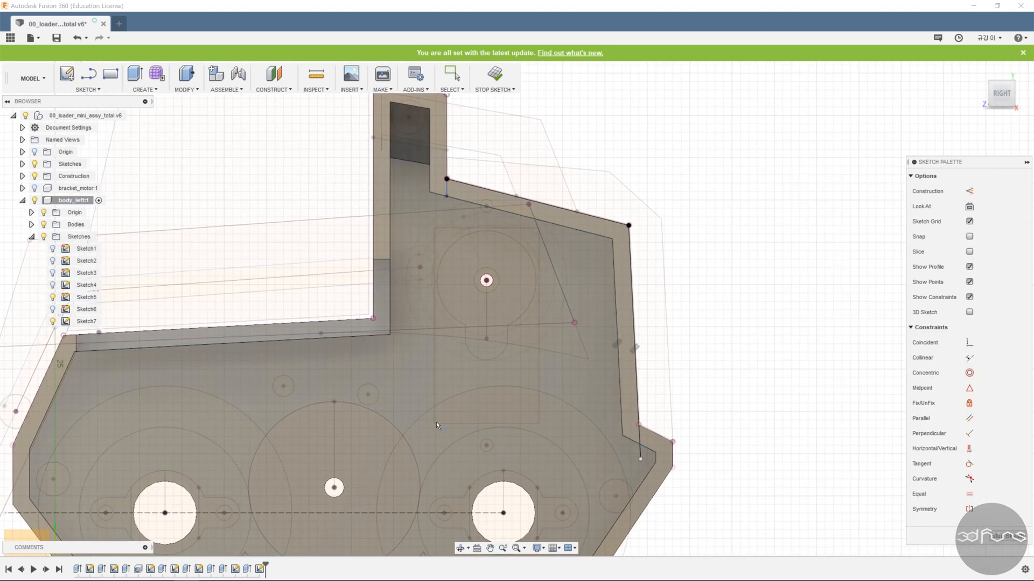
scroll(587, 457, up, 4)
click(708, 453)
scroll(591, 458, down, 5)
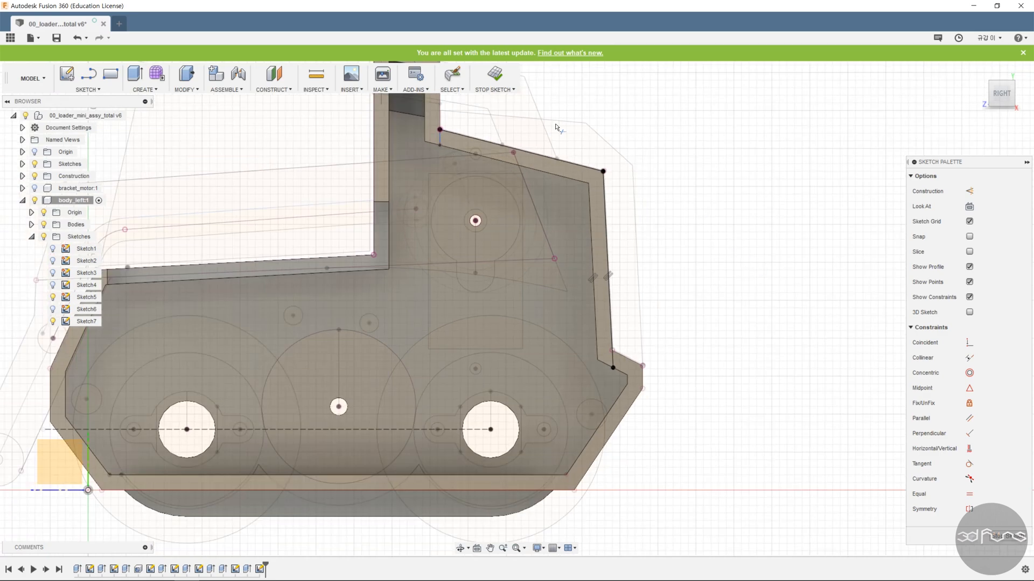
click(570, 170)
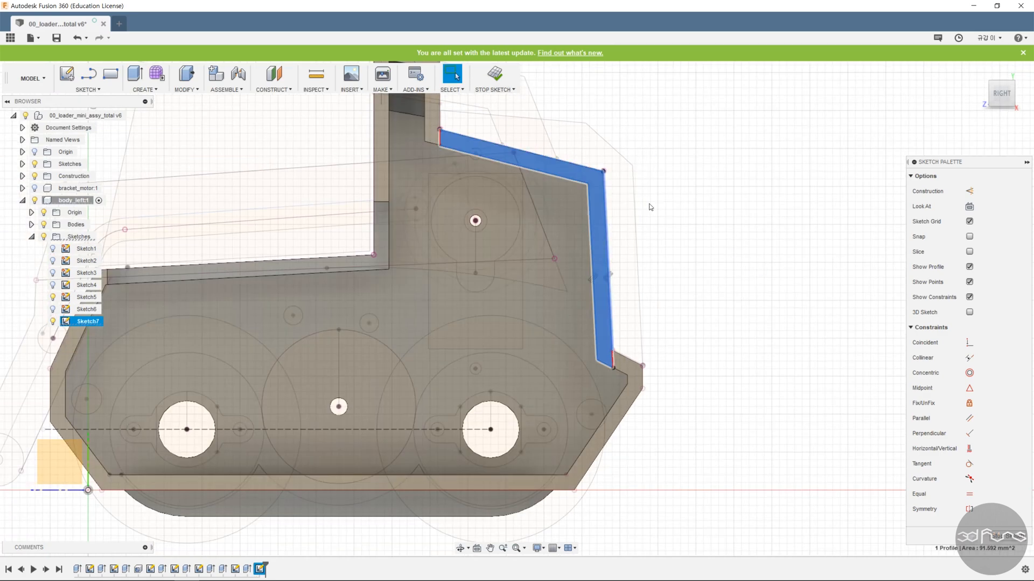
click(494, 74)
Extrude the strip profile along the sloped top and end wall by -11 mm to cut it from the body.
scroll(761, 218, down, 1)
key(e)
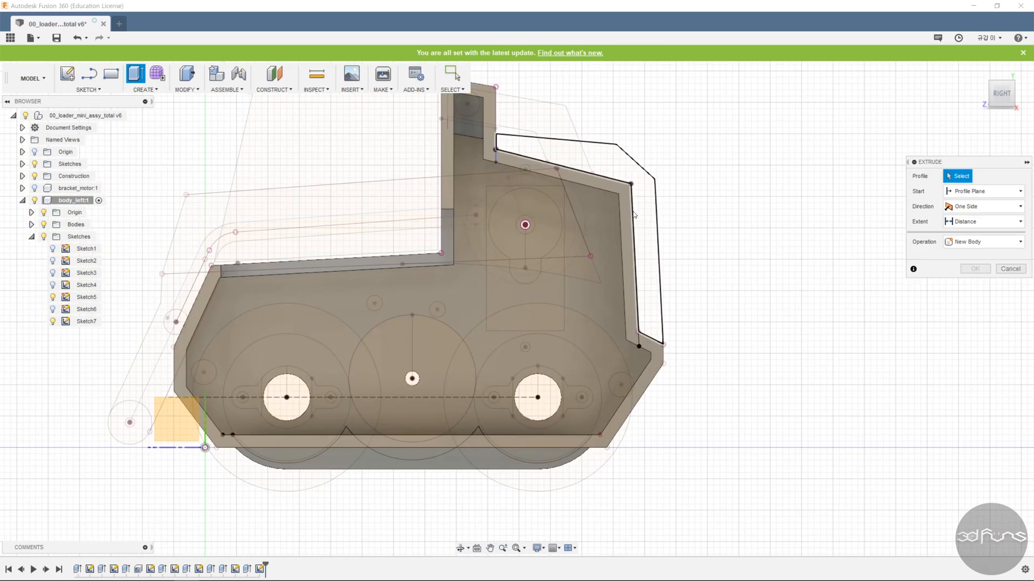
shift+middle_drag(696, 311, 614, 345)
drag(517, 307, 567, 289)
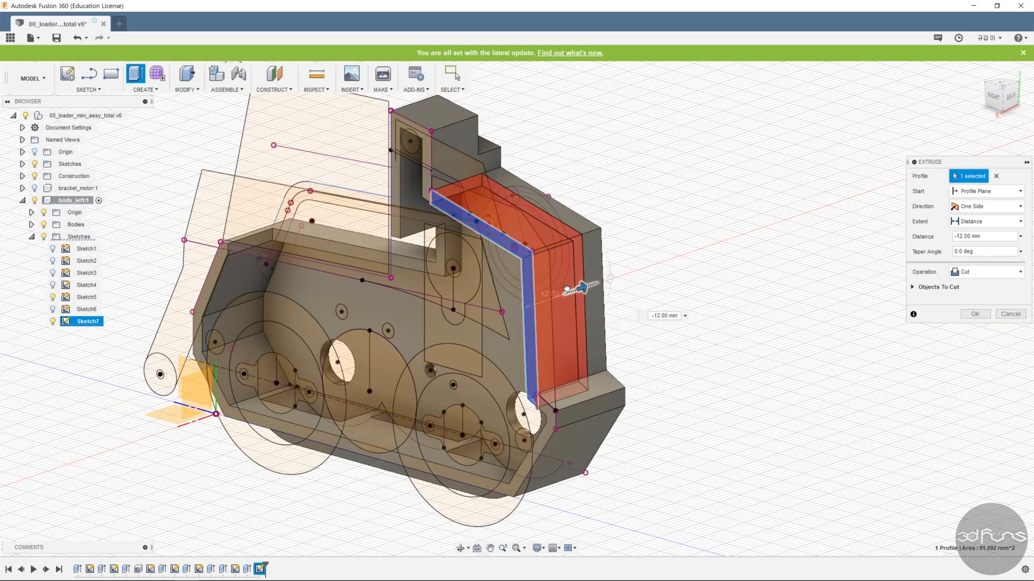
text(-11)
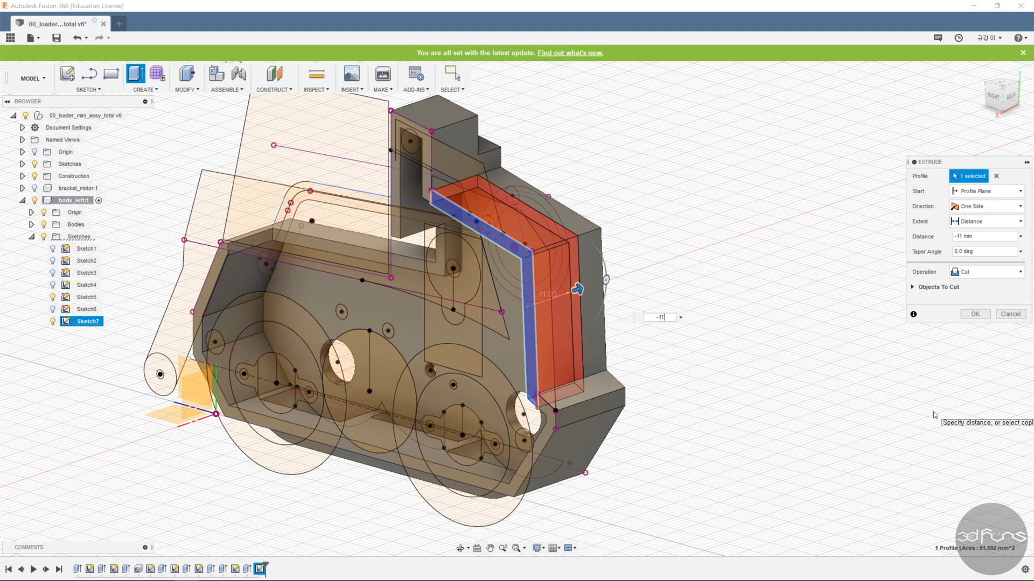
key(Return)
Reopen the strip sketch, constrain the short line below the upright's corner to vertical, finish the sketch, and inspect the cut.
mouse_move(799, 402)
shift+middle_down()
mouse_move(702, 305)
mouse_move(764, 366)
mouse_move(806, 293)
mouse_move(826, 282)
mouse_move(797, 301)
shift+middle_up()
scroll(443, 165, up, 6)
scroll(586, 168, down, 6)
right_click(259, 569)
click(291, 466)
scroll(585, 174, up, 8)
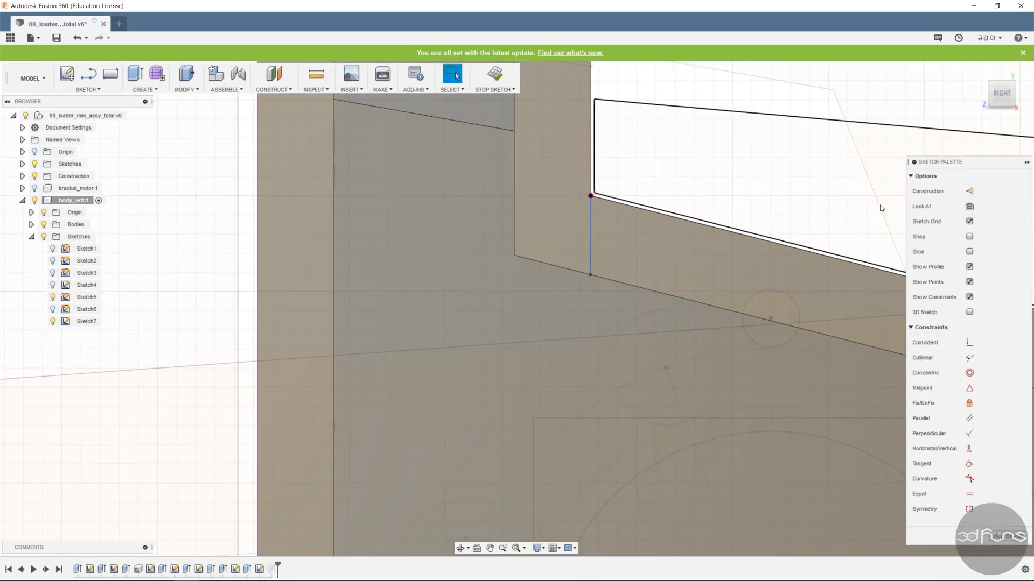
scroll(652, 237, down, 8)
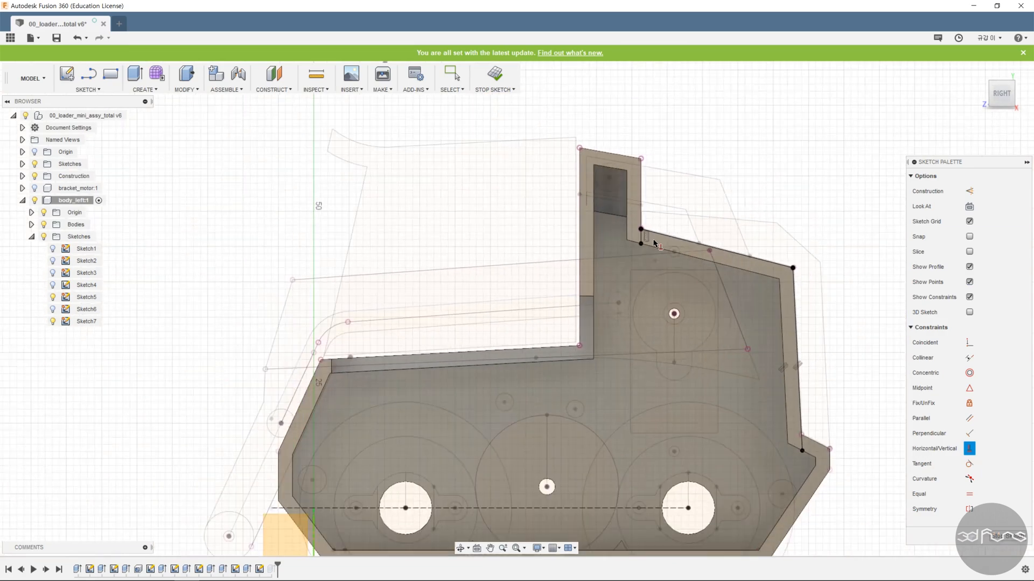
click(999, 536)
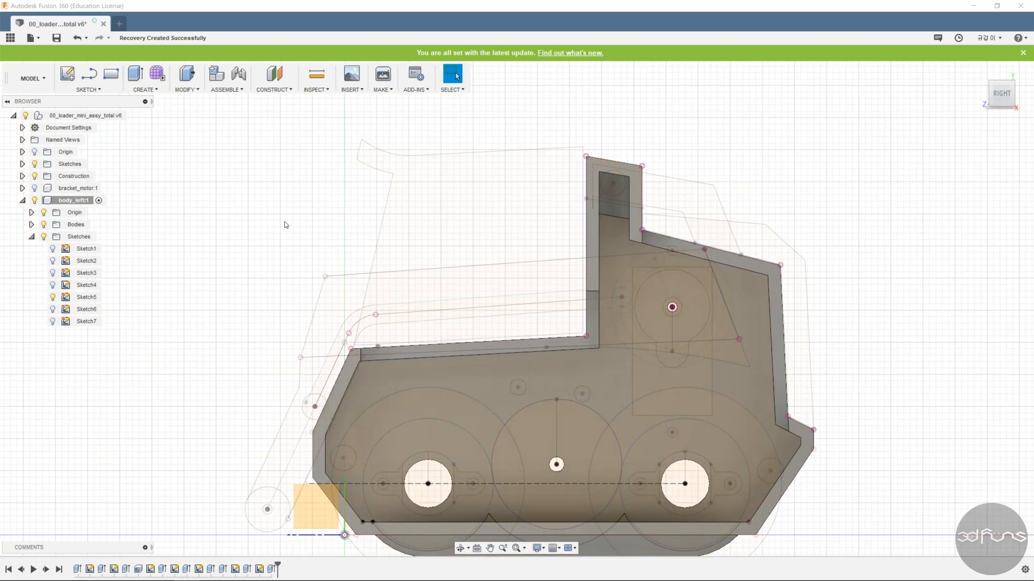
shift+middle_drag(674, 284, 551, 250)
shift+middle_drag(844, 224, 860, 242)
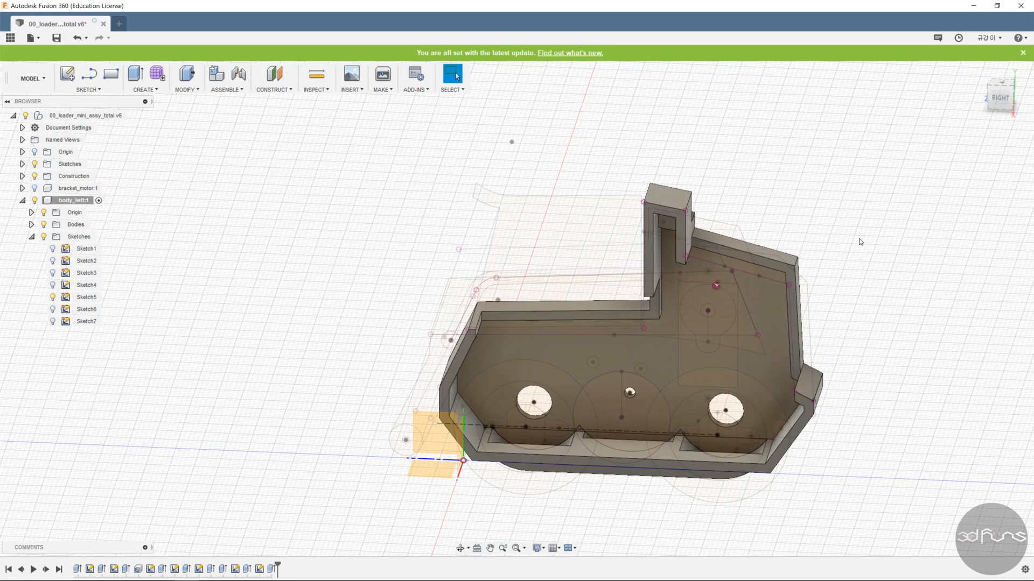
Start a sketch on the shell's rim face and draw circles concentric with the small reference circles at both ends, the first about 5.4 mm across.
click(88, 89)
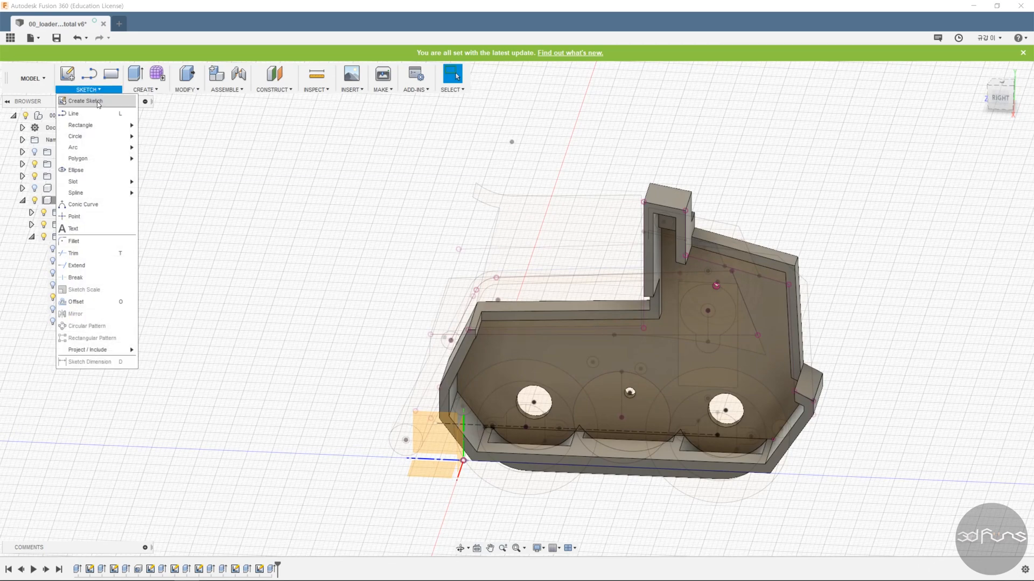
click(89, 101)
click(589, 436)
click(561, 458)
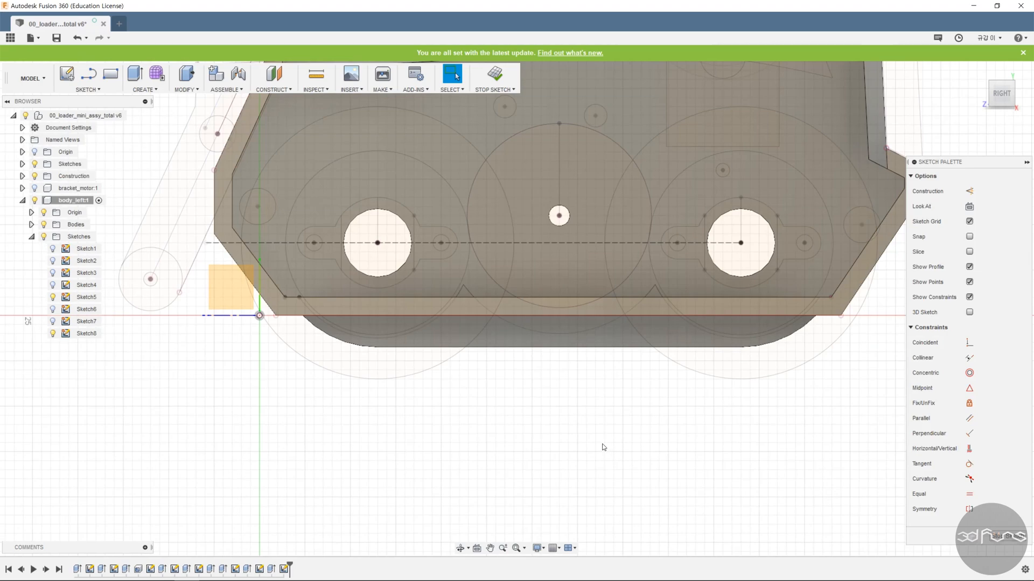
scroll(250, 222, up, 5)
key(c)
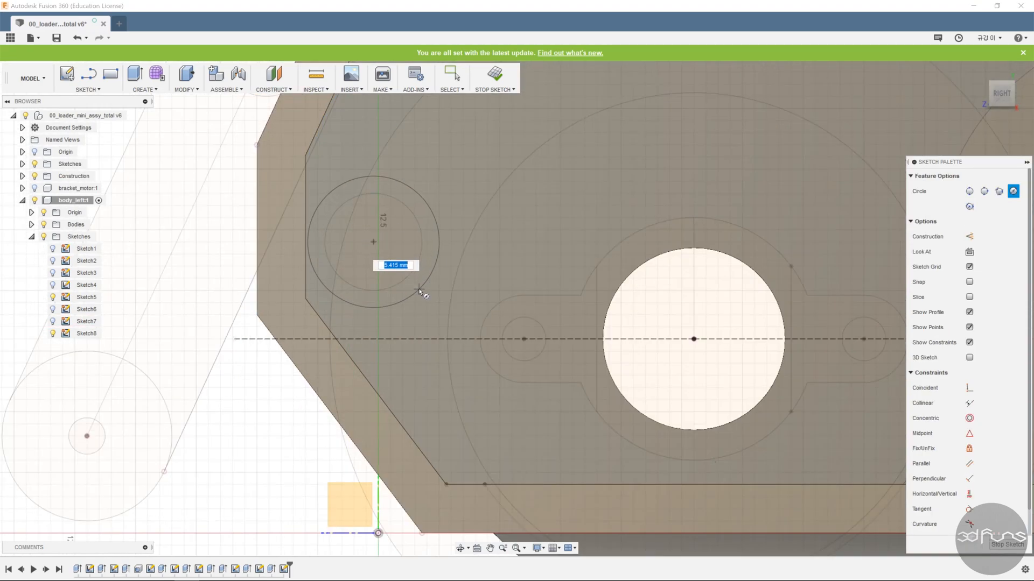
scroll(238, 287, down, 5)
scroll(804, 303, up, 5)
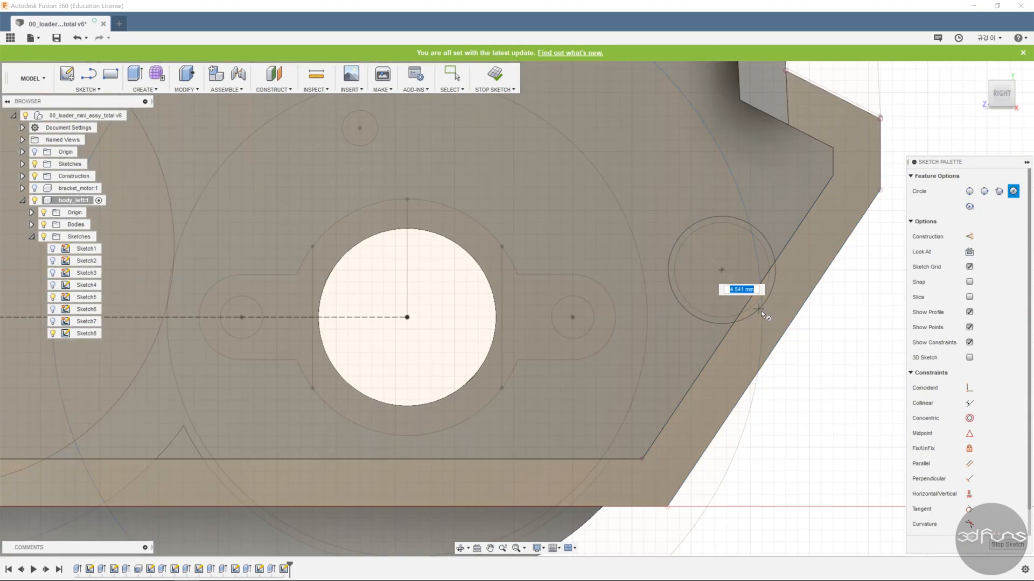
click(808, 335)
scroll(807, 334, down, 5)
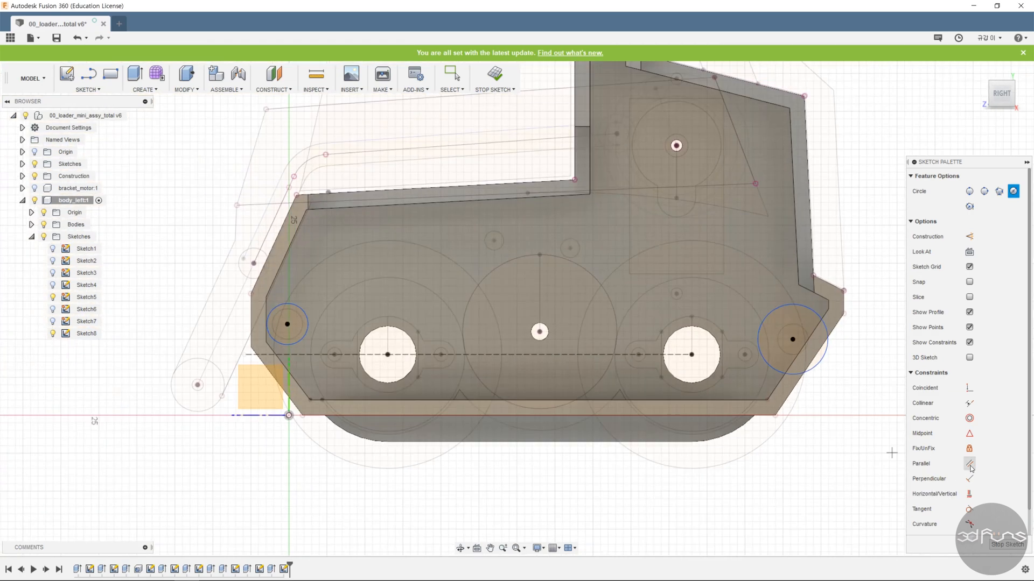
Make the two end circles equal, set their diameter to 5 mm, and finish the sketch.
scroll(975, 513, down, 1)
click(969, 512)
click(304, 317)
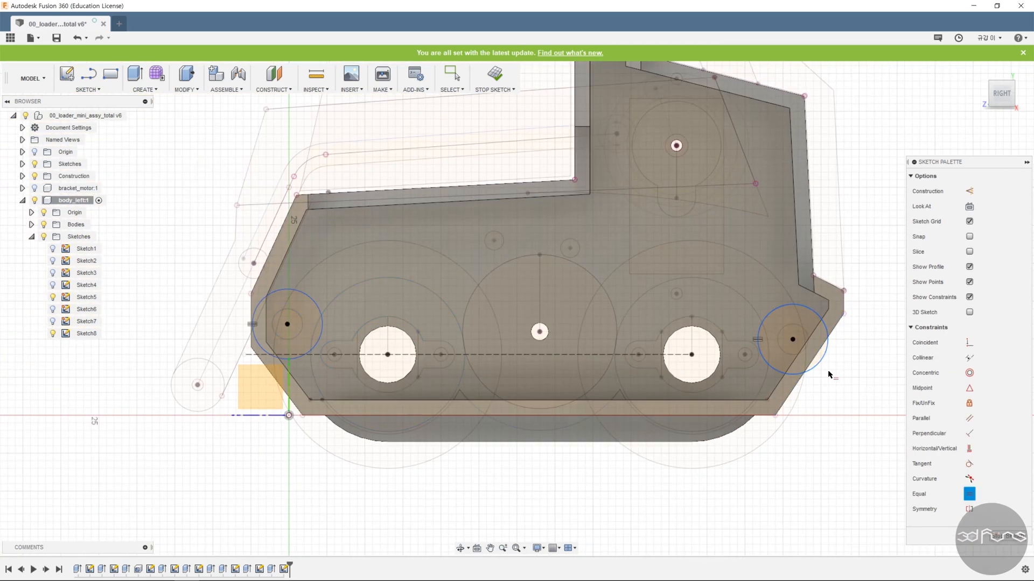
click(821, 365)
click(824, 375)
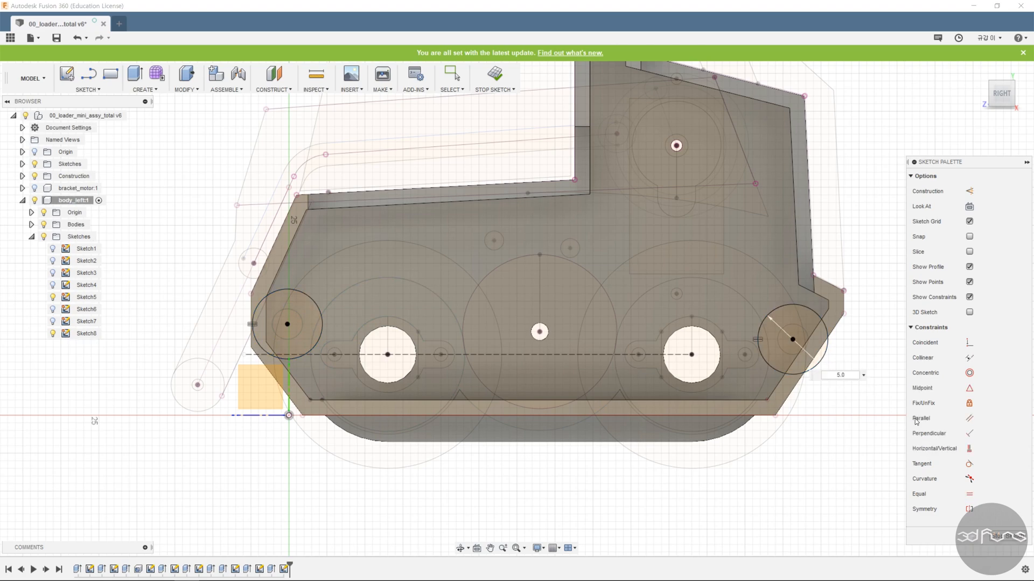
key(Return)
click(496, 76)
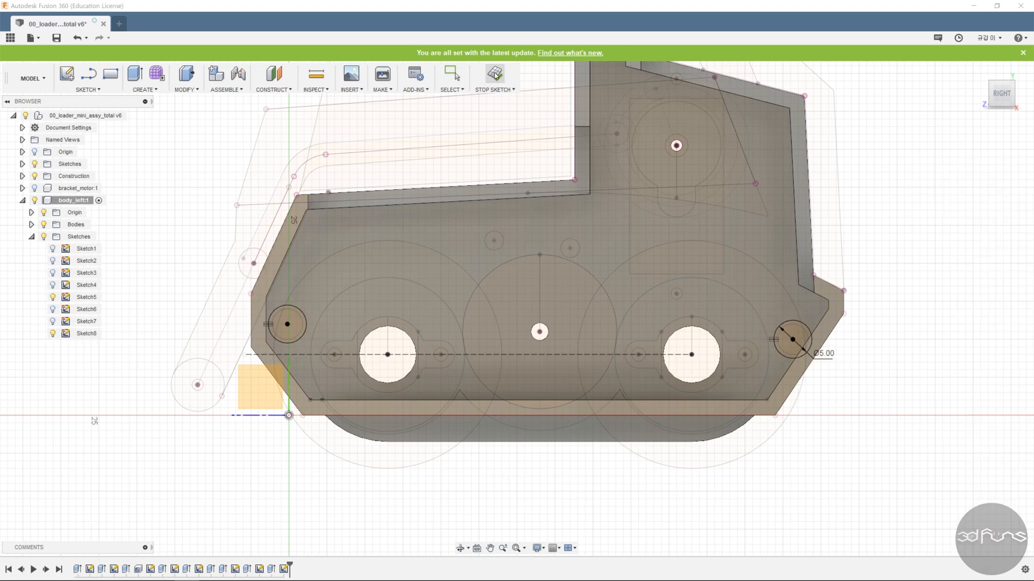
Extrude both end circles into the shell by -9 mm, including both profile pieces of the circle crossing the sloped wall.
key(e)
scroll(278, 319, up, 3)
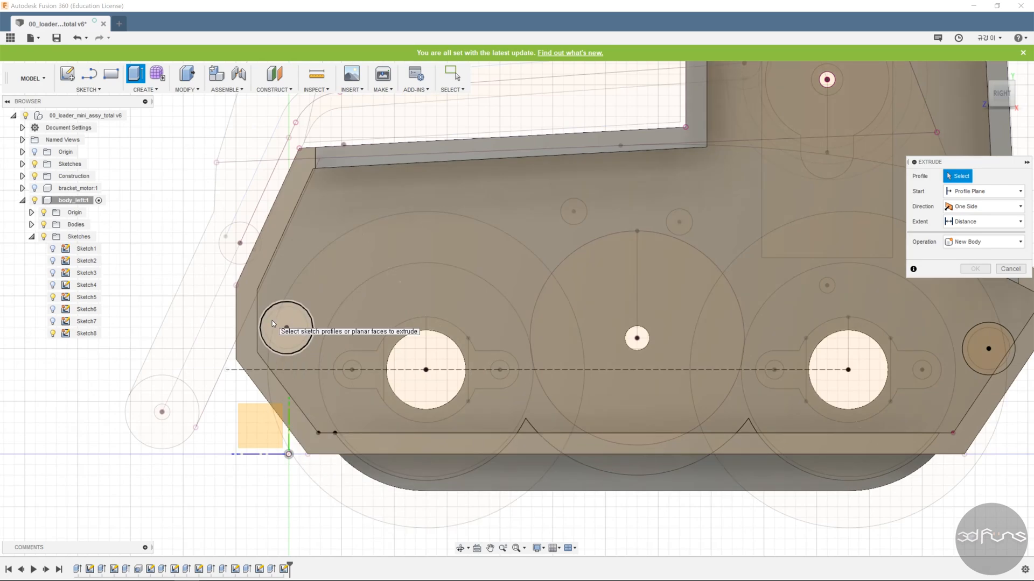
click(273, 323)
middle_drag(967, 363, 717, 372)
scroll(811, 353, up, 3)
click(812, 352)
click(842, 386)
scroll(841, 386, down, 4)
drag(710, 381, 765, 367)
Set the circle extrusion to Join and extend it To Object up to the shell's inner side face with Extend Faces, and complete it.
click(987, 272)
click(980, 291)
click(988, 221)
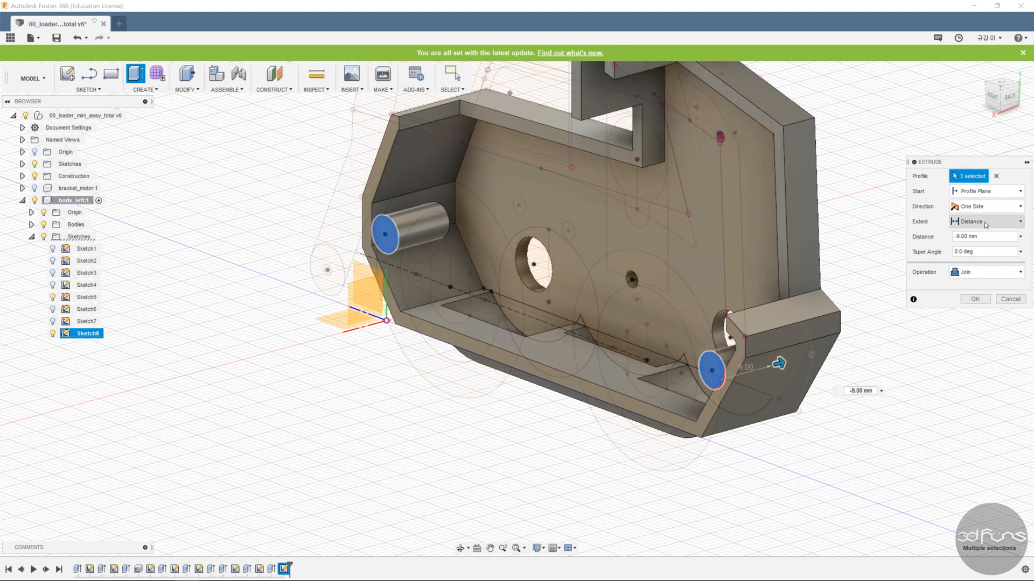
click(972, 246)
click(531, 195)
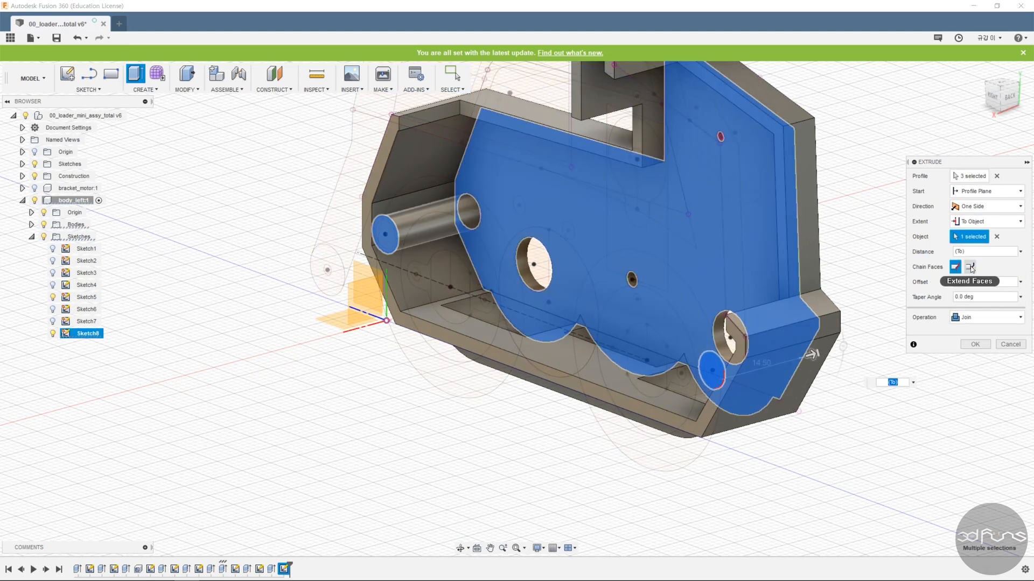
click(970, 268)
click(983, 345)
shift+middle_drag(879, 332, 917, 324)
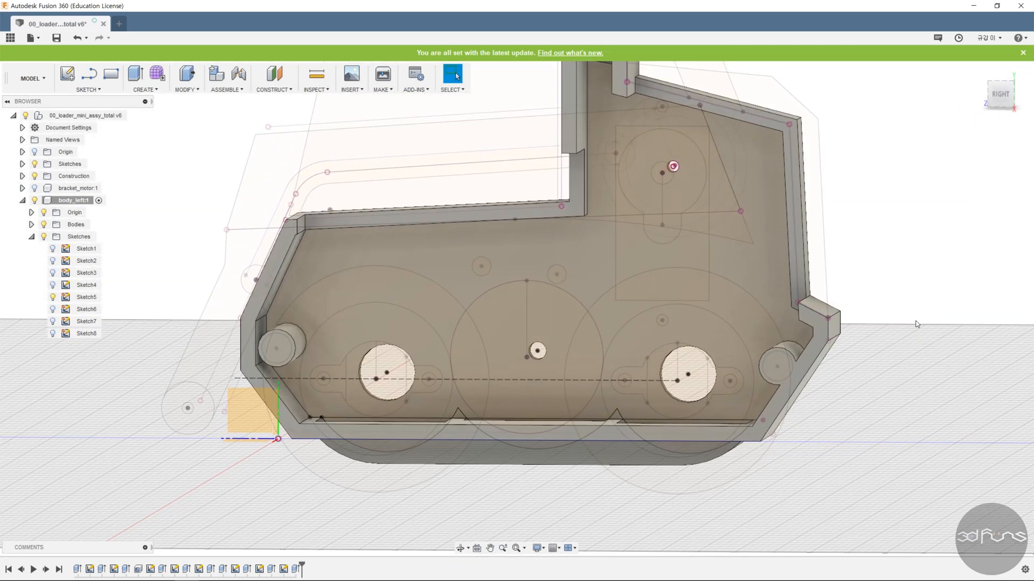